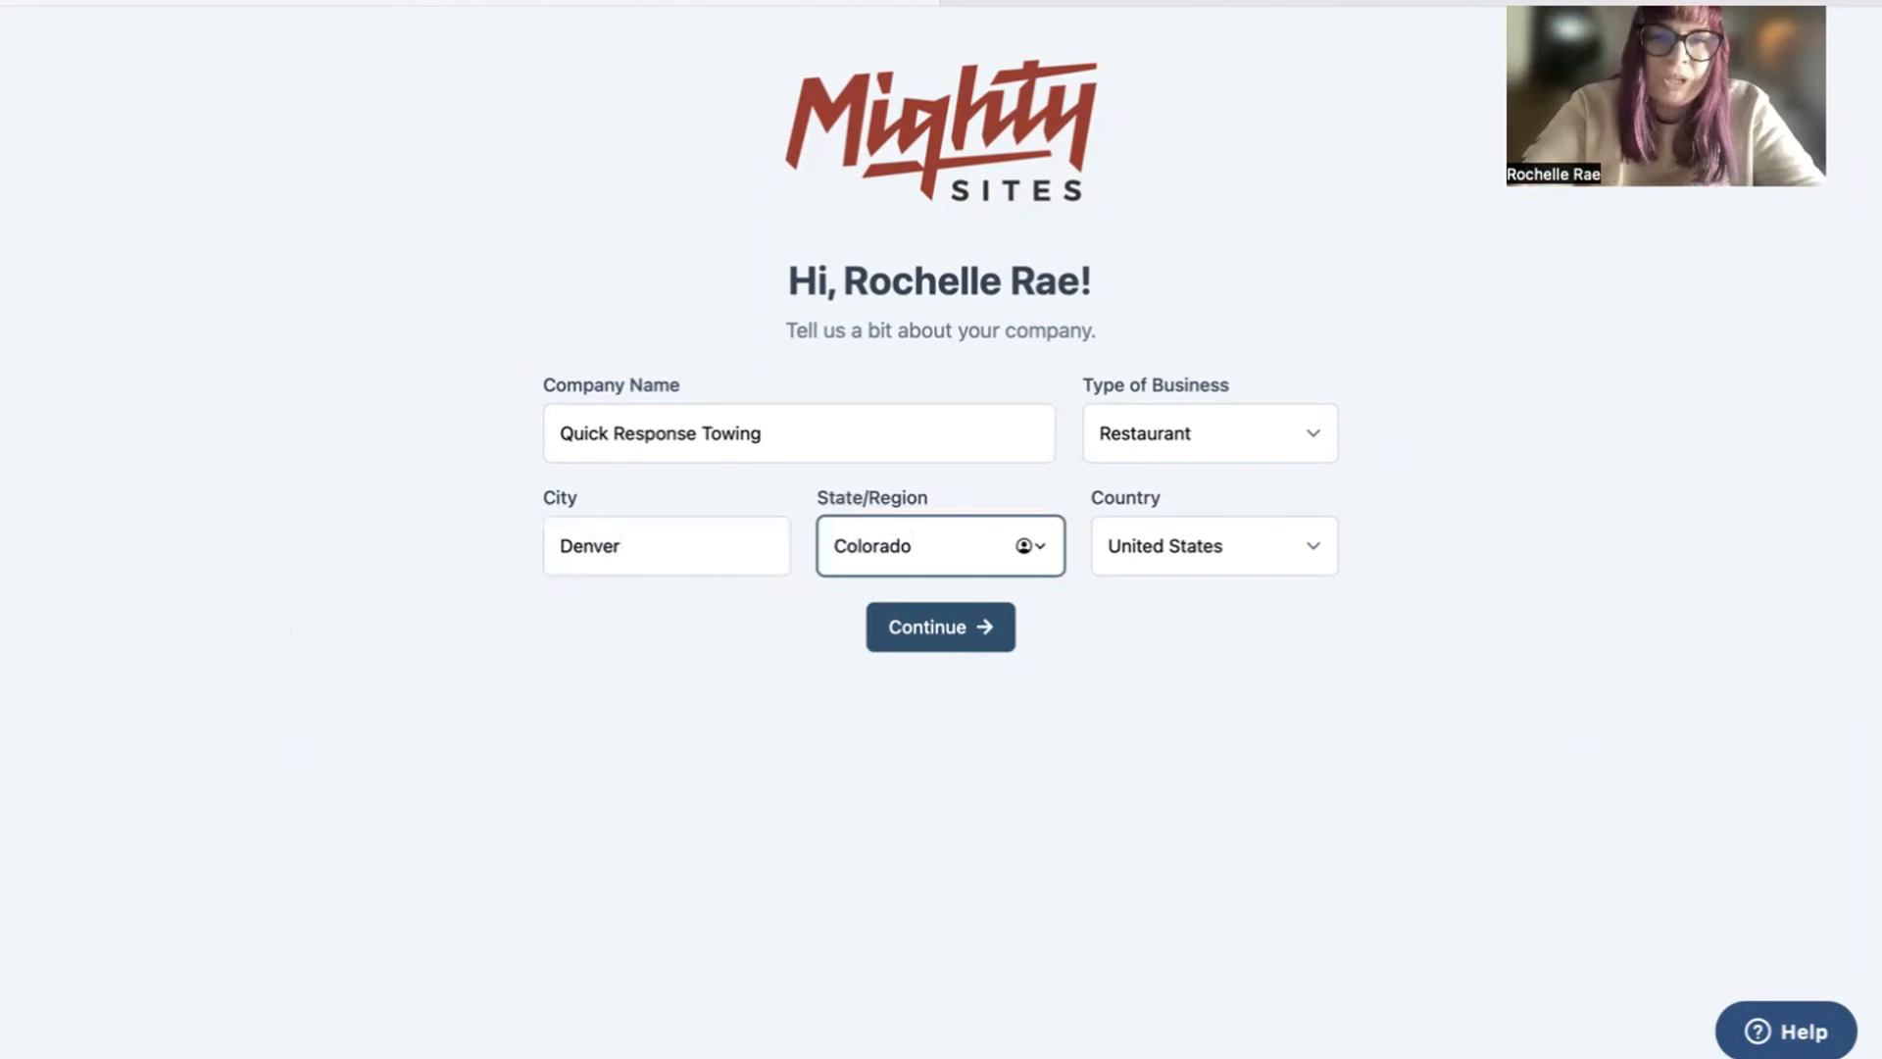
Step: Set the type of business to Service and submit the company details to generate the website
left_click(1186, 445)
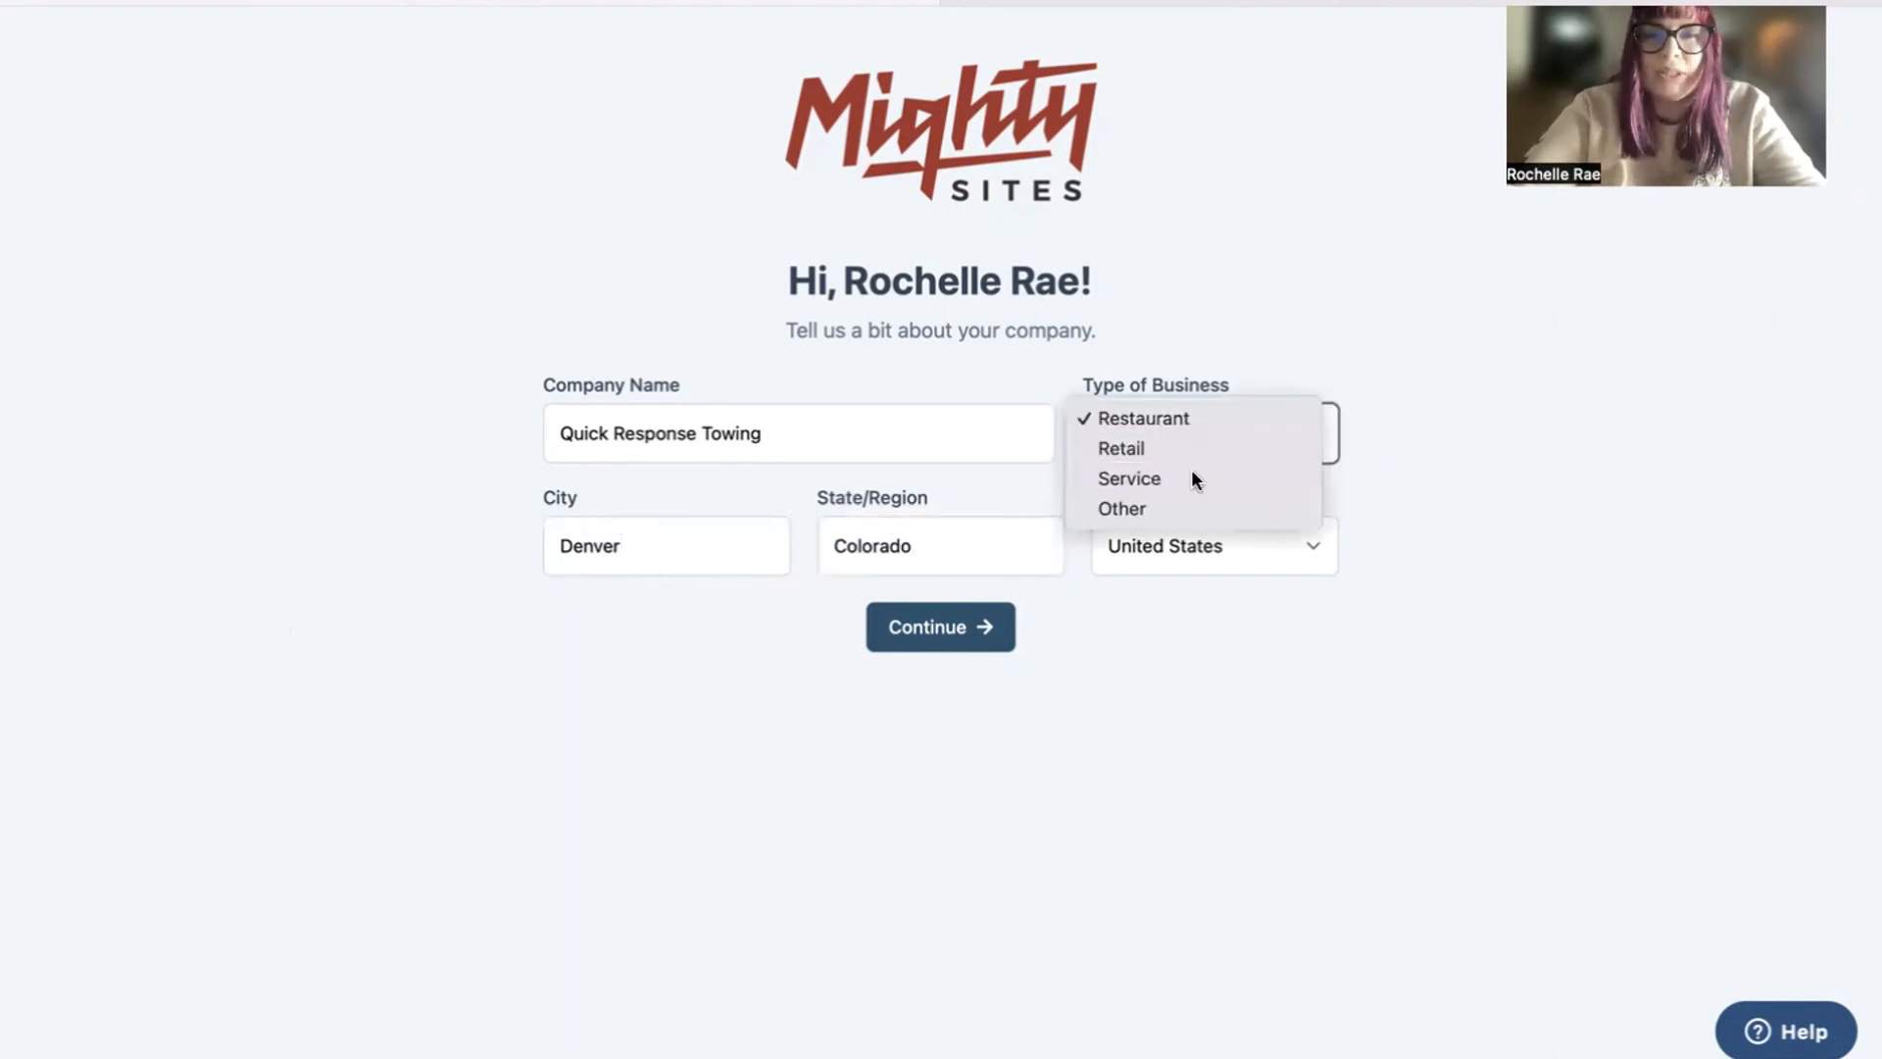
left_click(1190, 476)
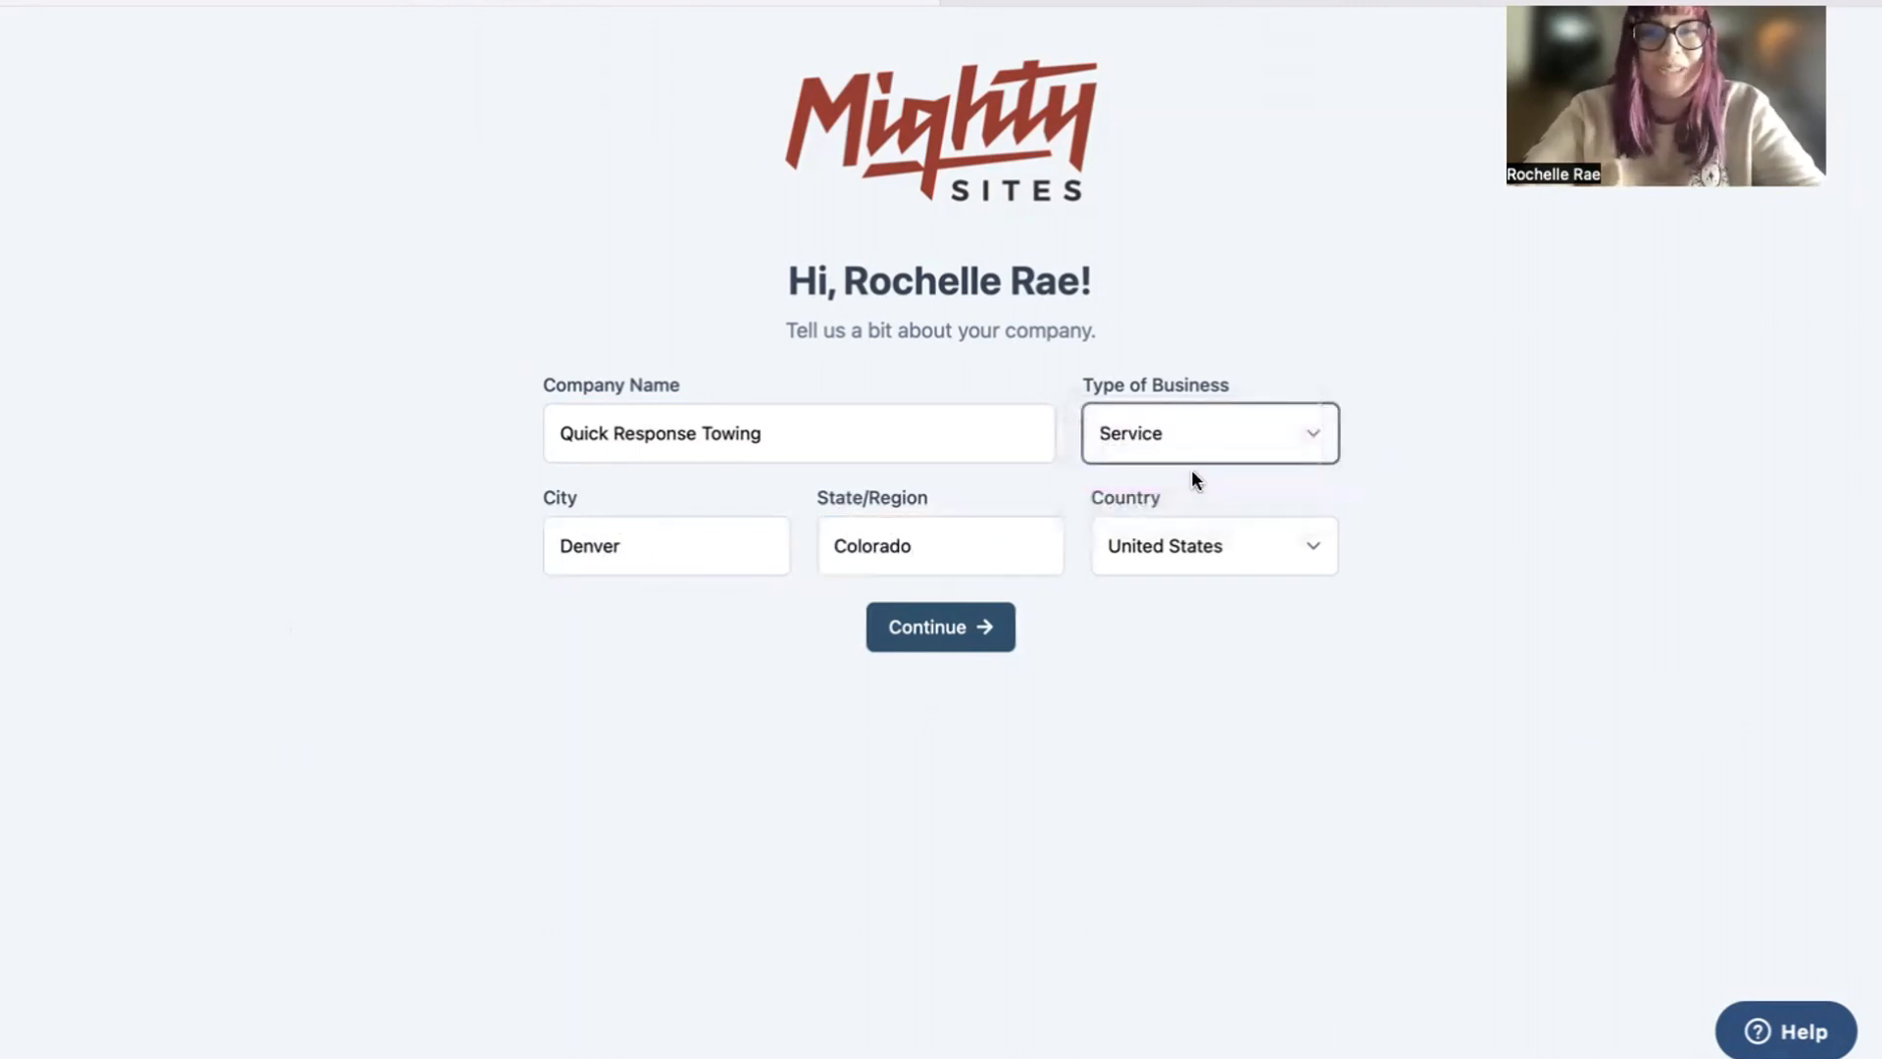
left_click(976, 635)
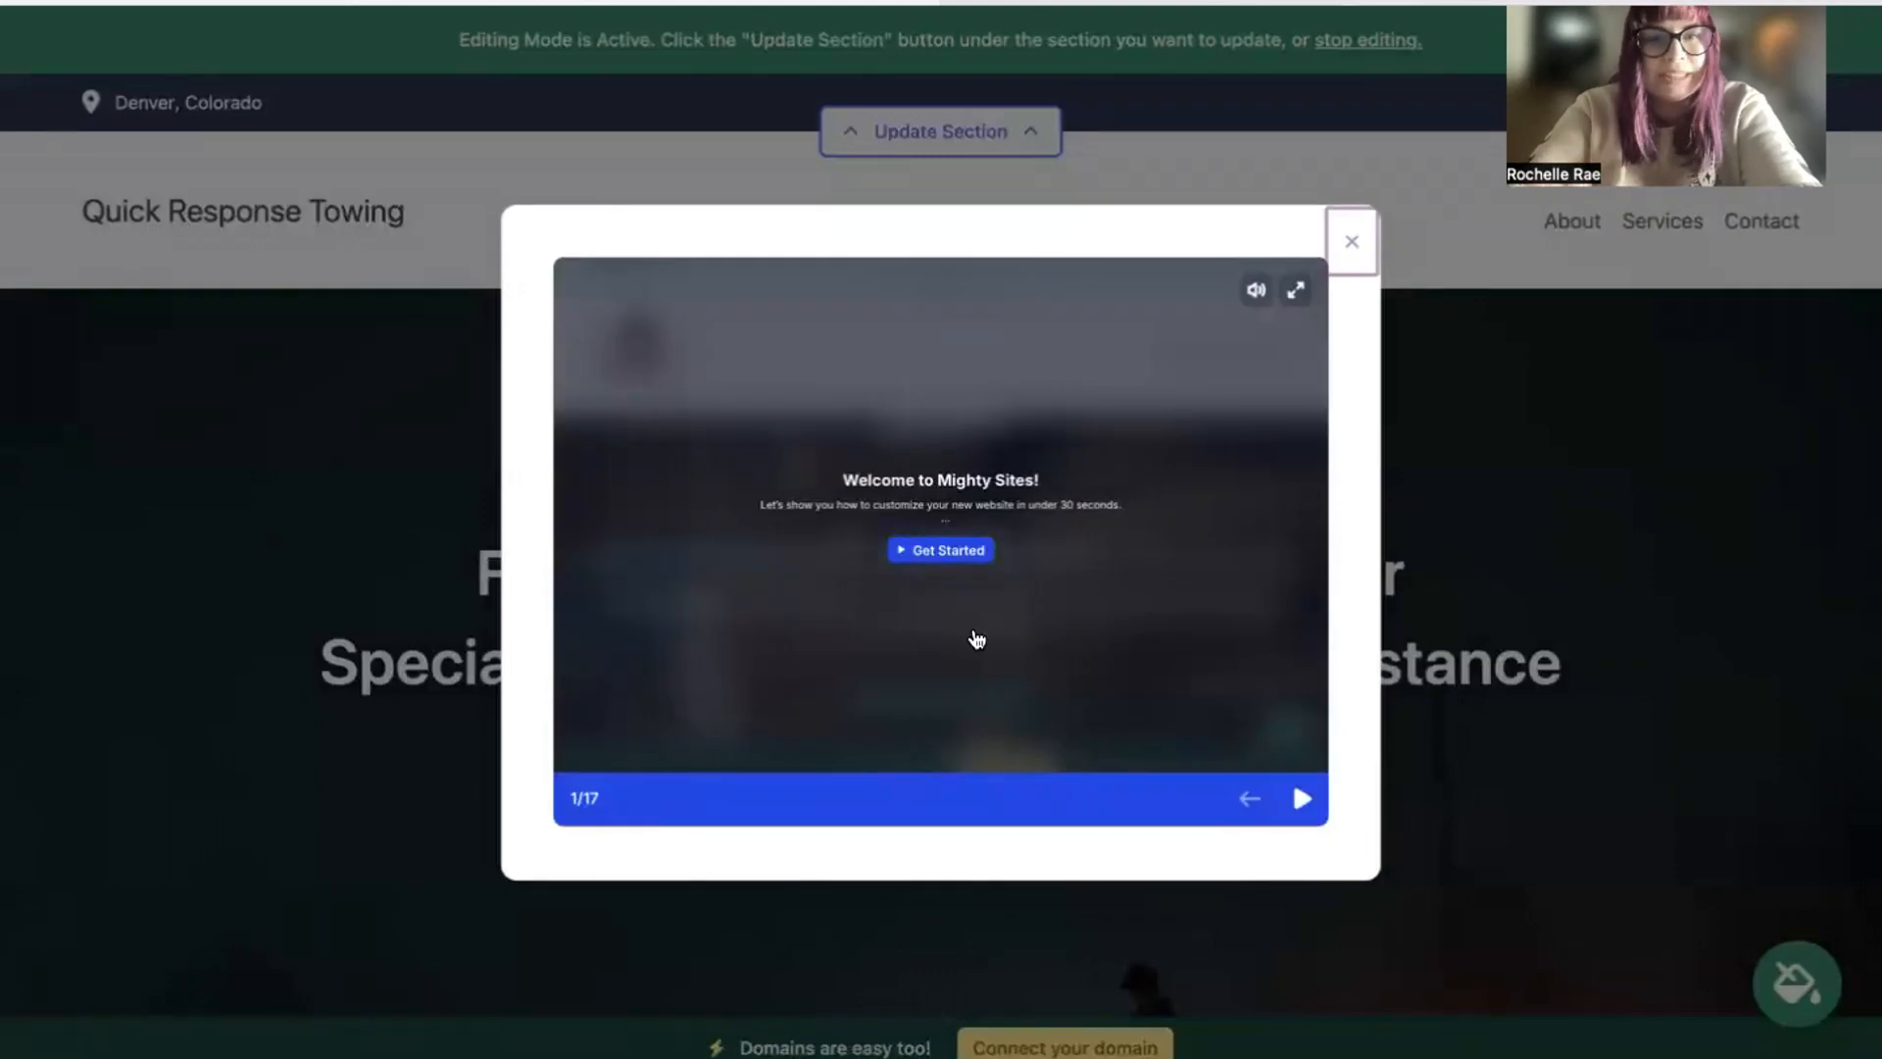
Step: Look through the first slides of the welcome tour on customizing the website, and close the tour
left_click(1301, 797)
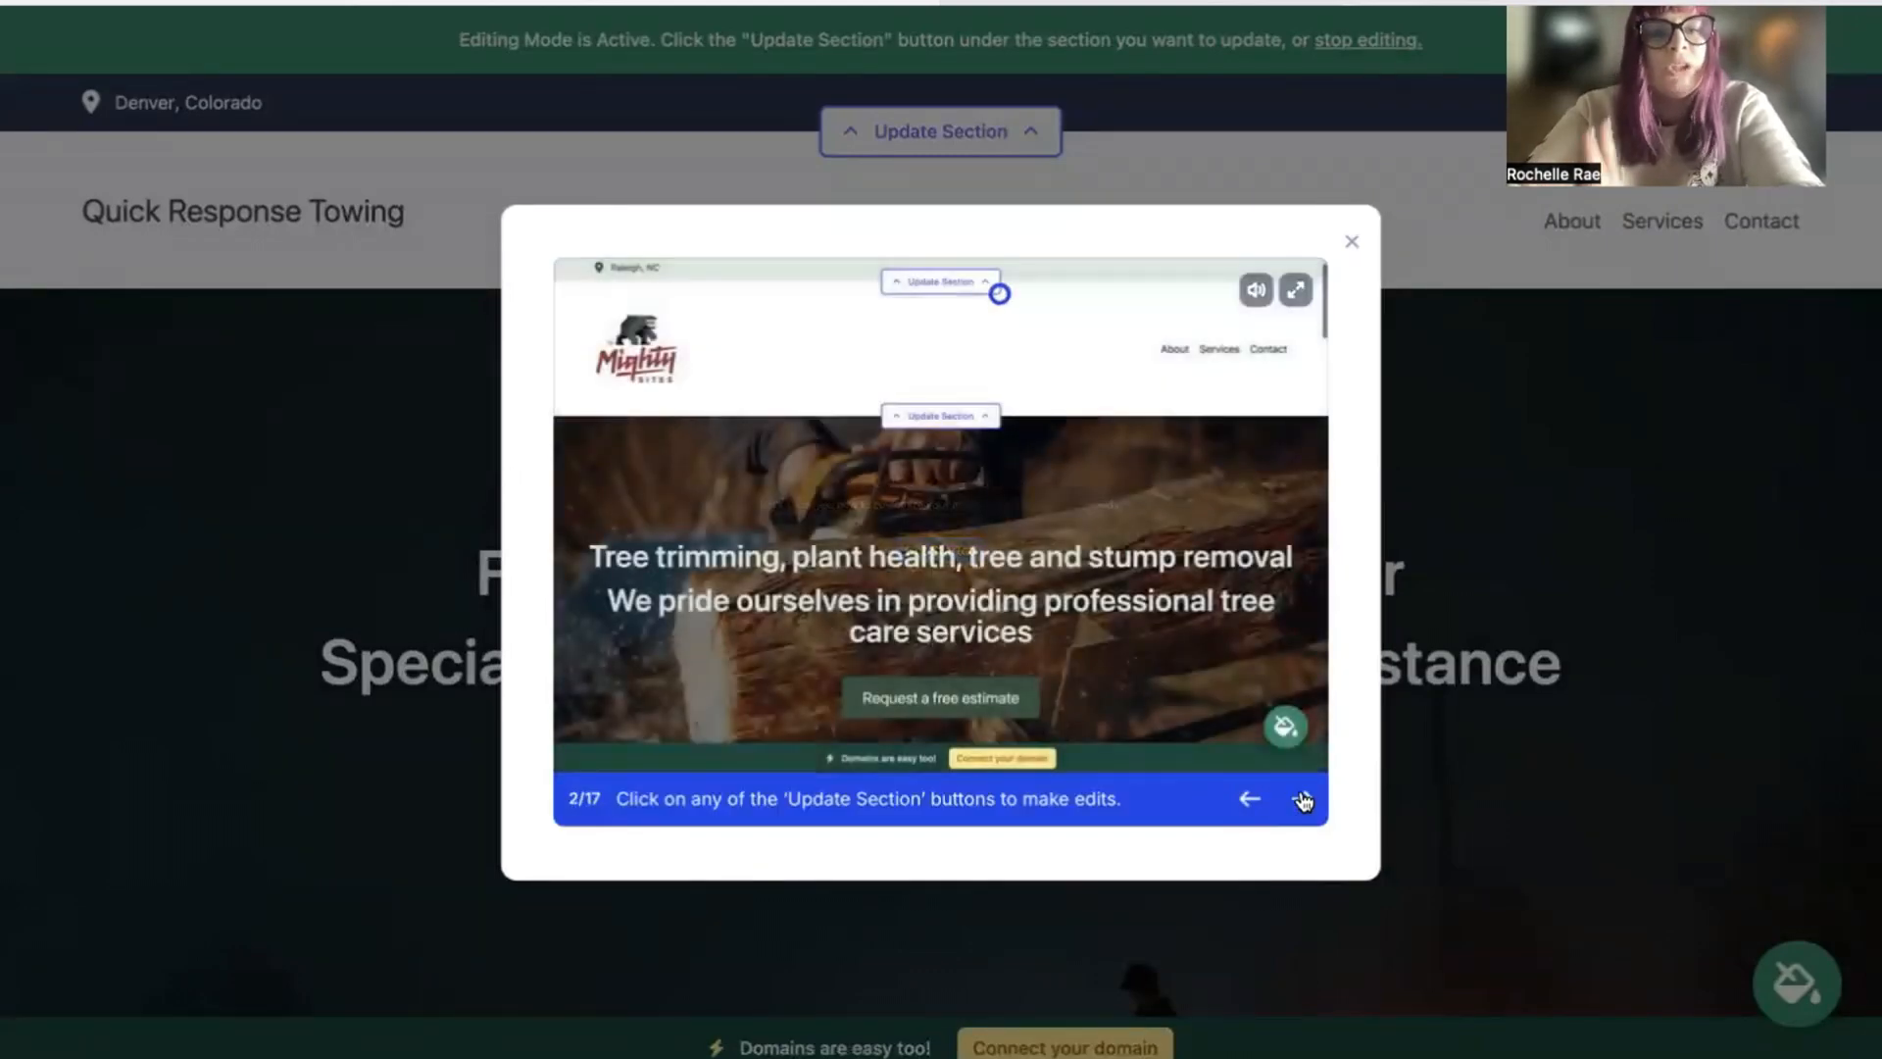
left_click(1301, 799)
left_click(1302, 798)
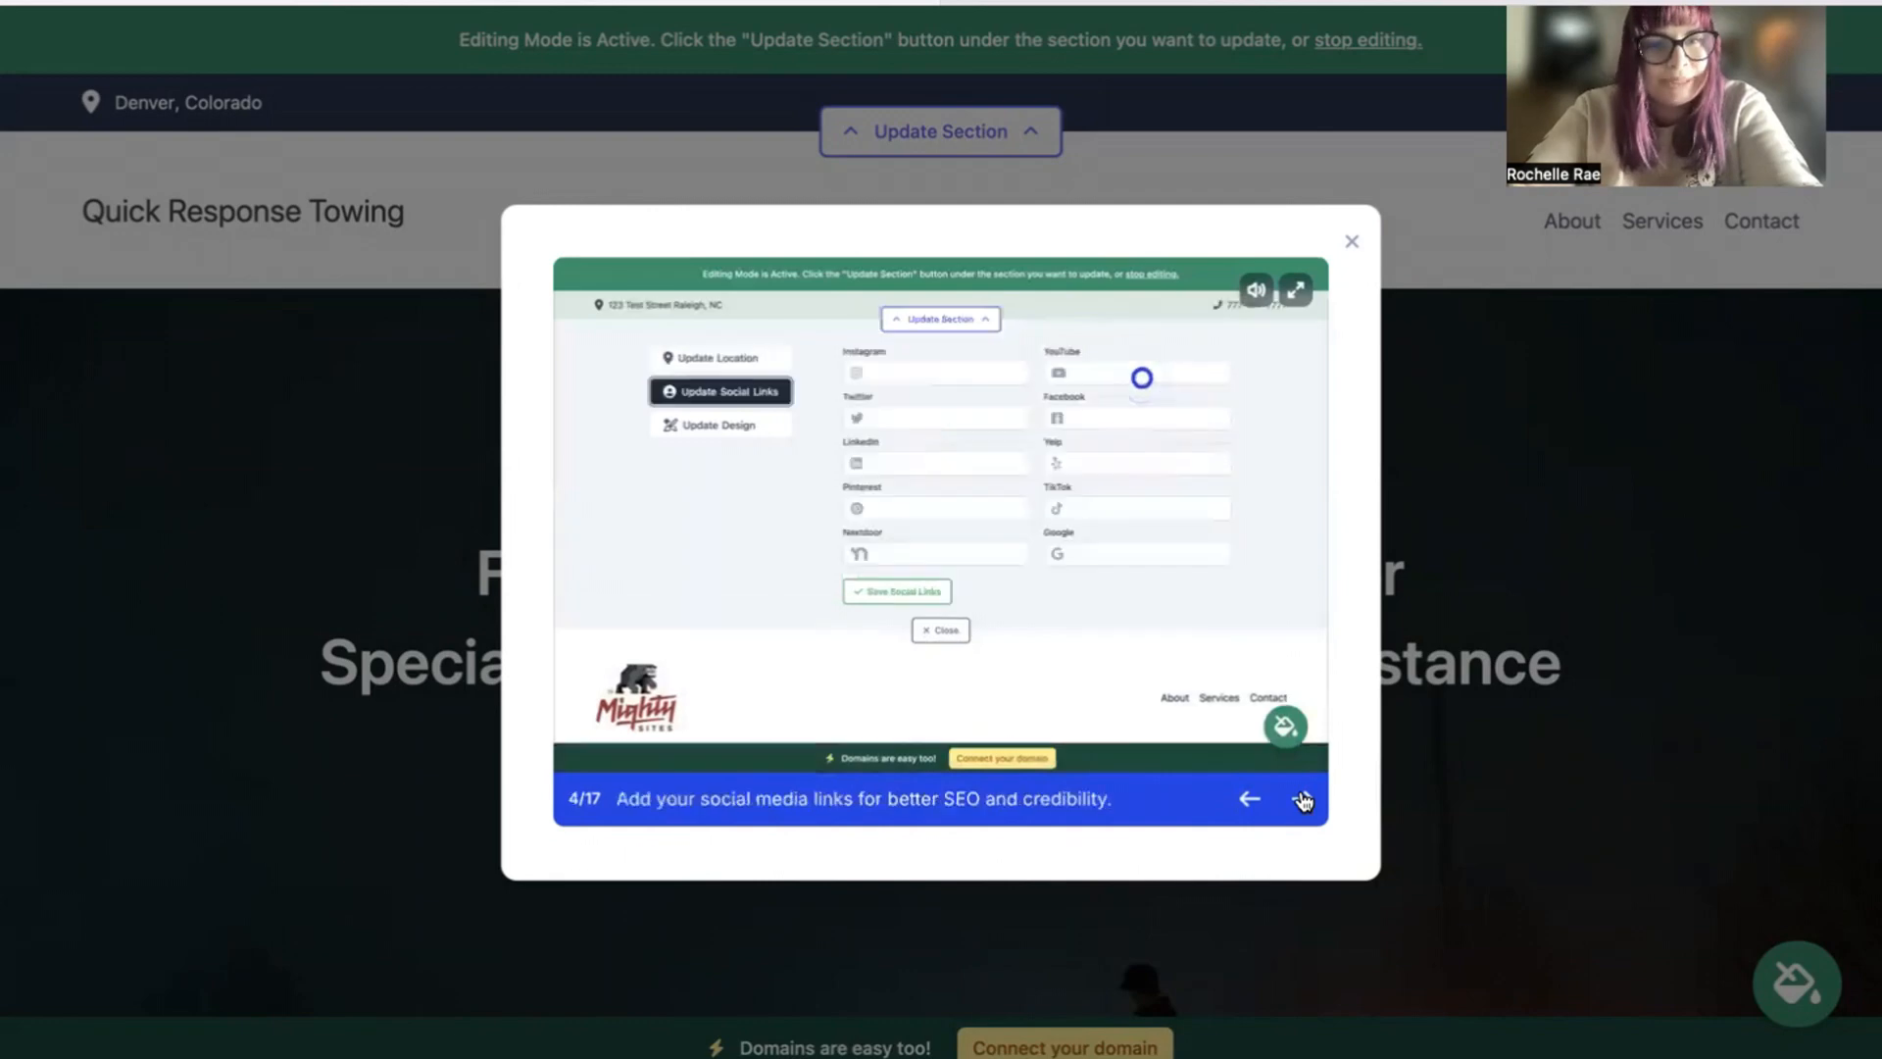
left_click(1302, 799)
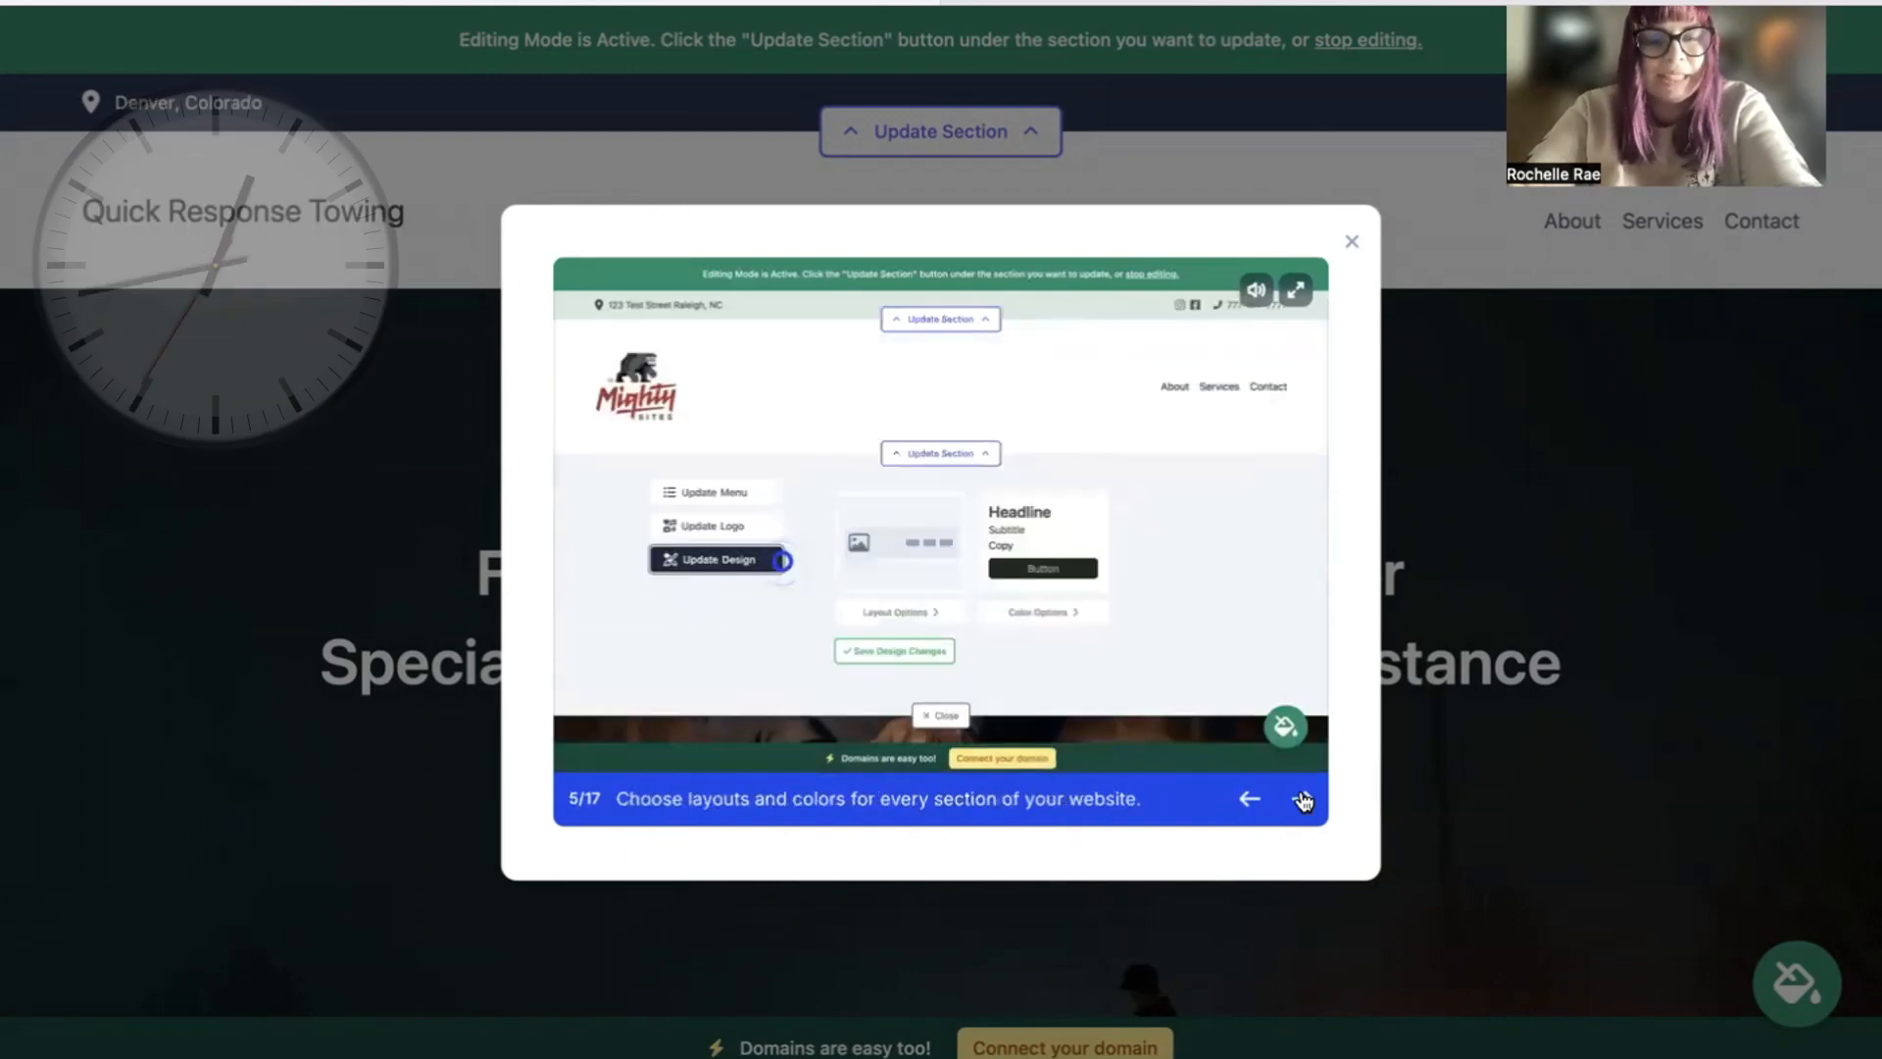
left_click(1302, 799)
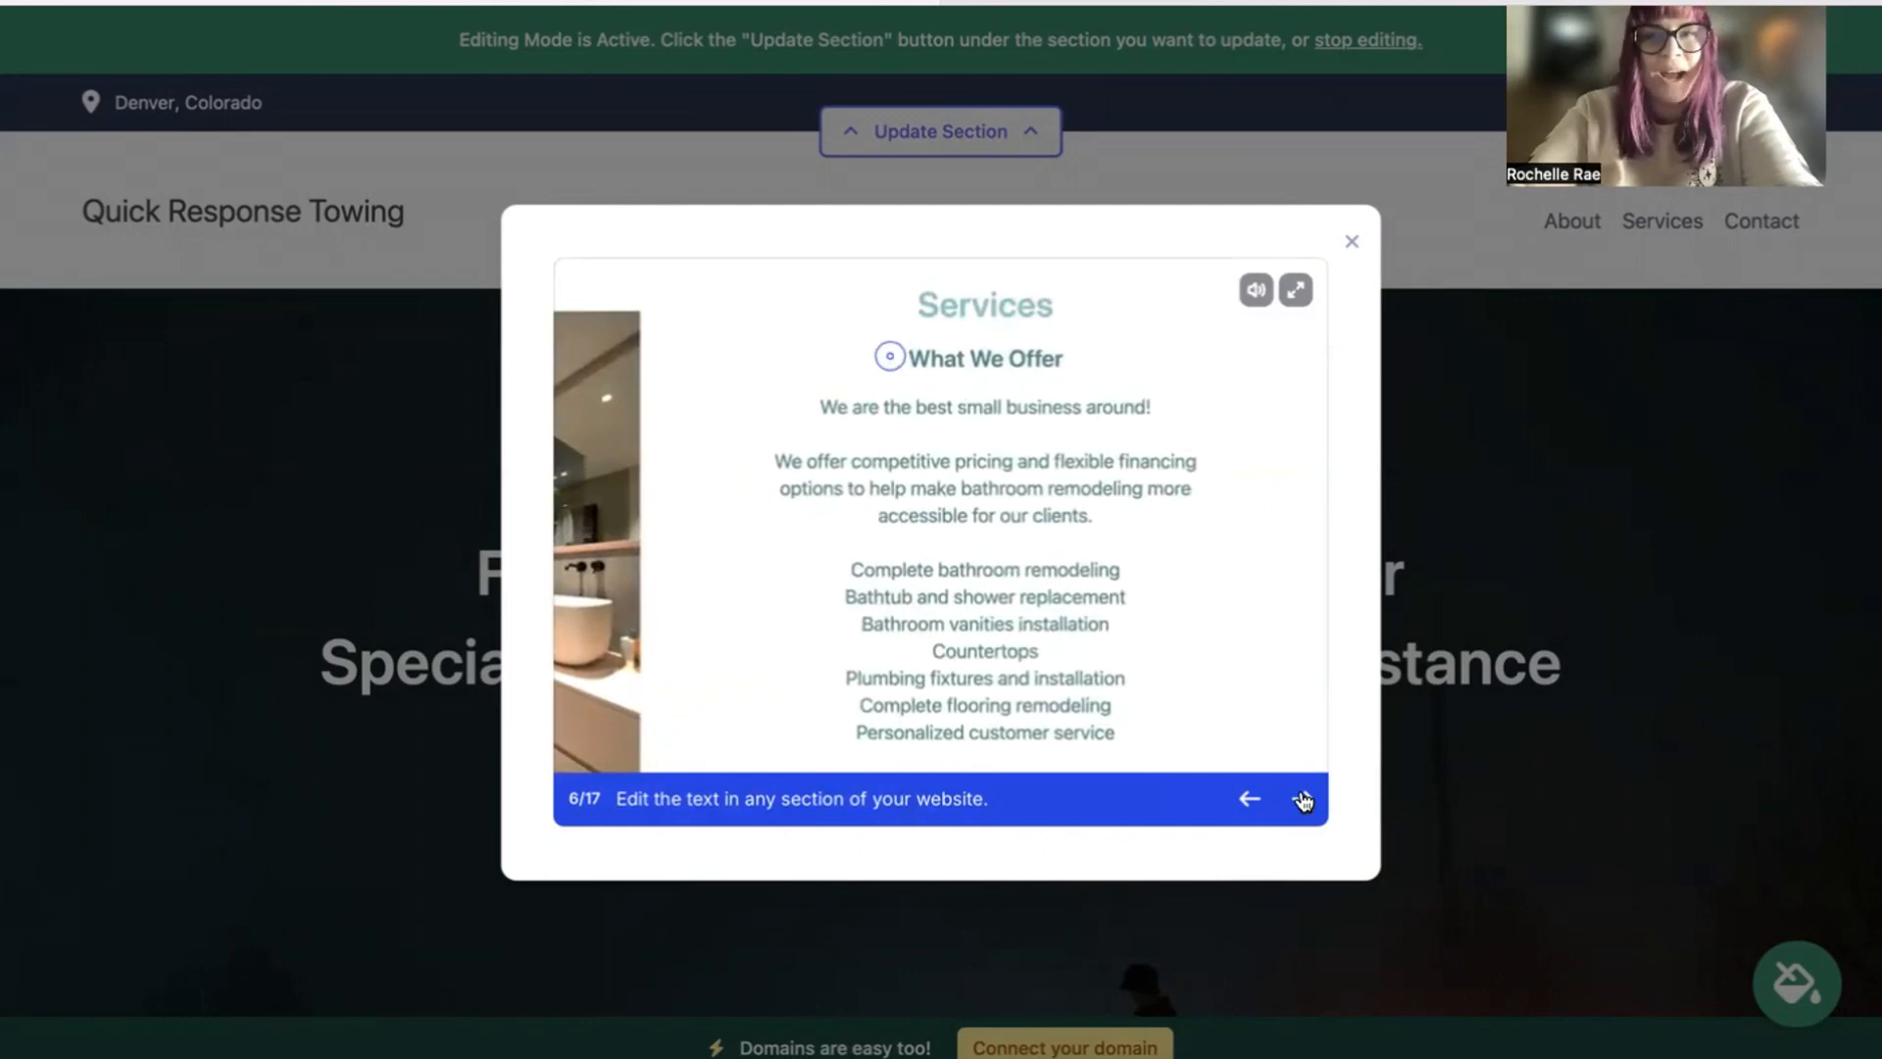
left_click(1351, 241)
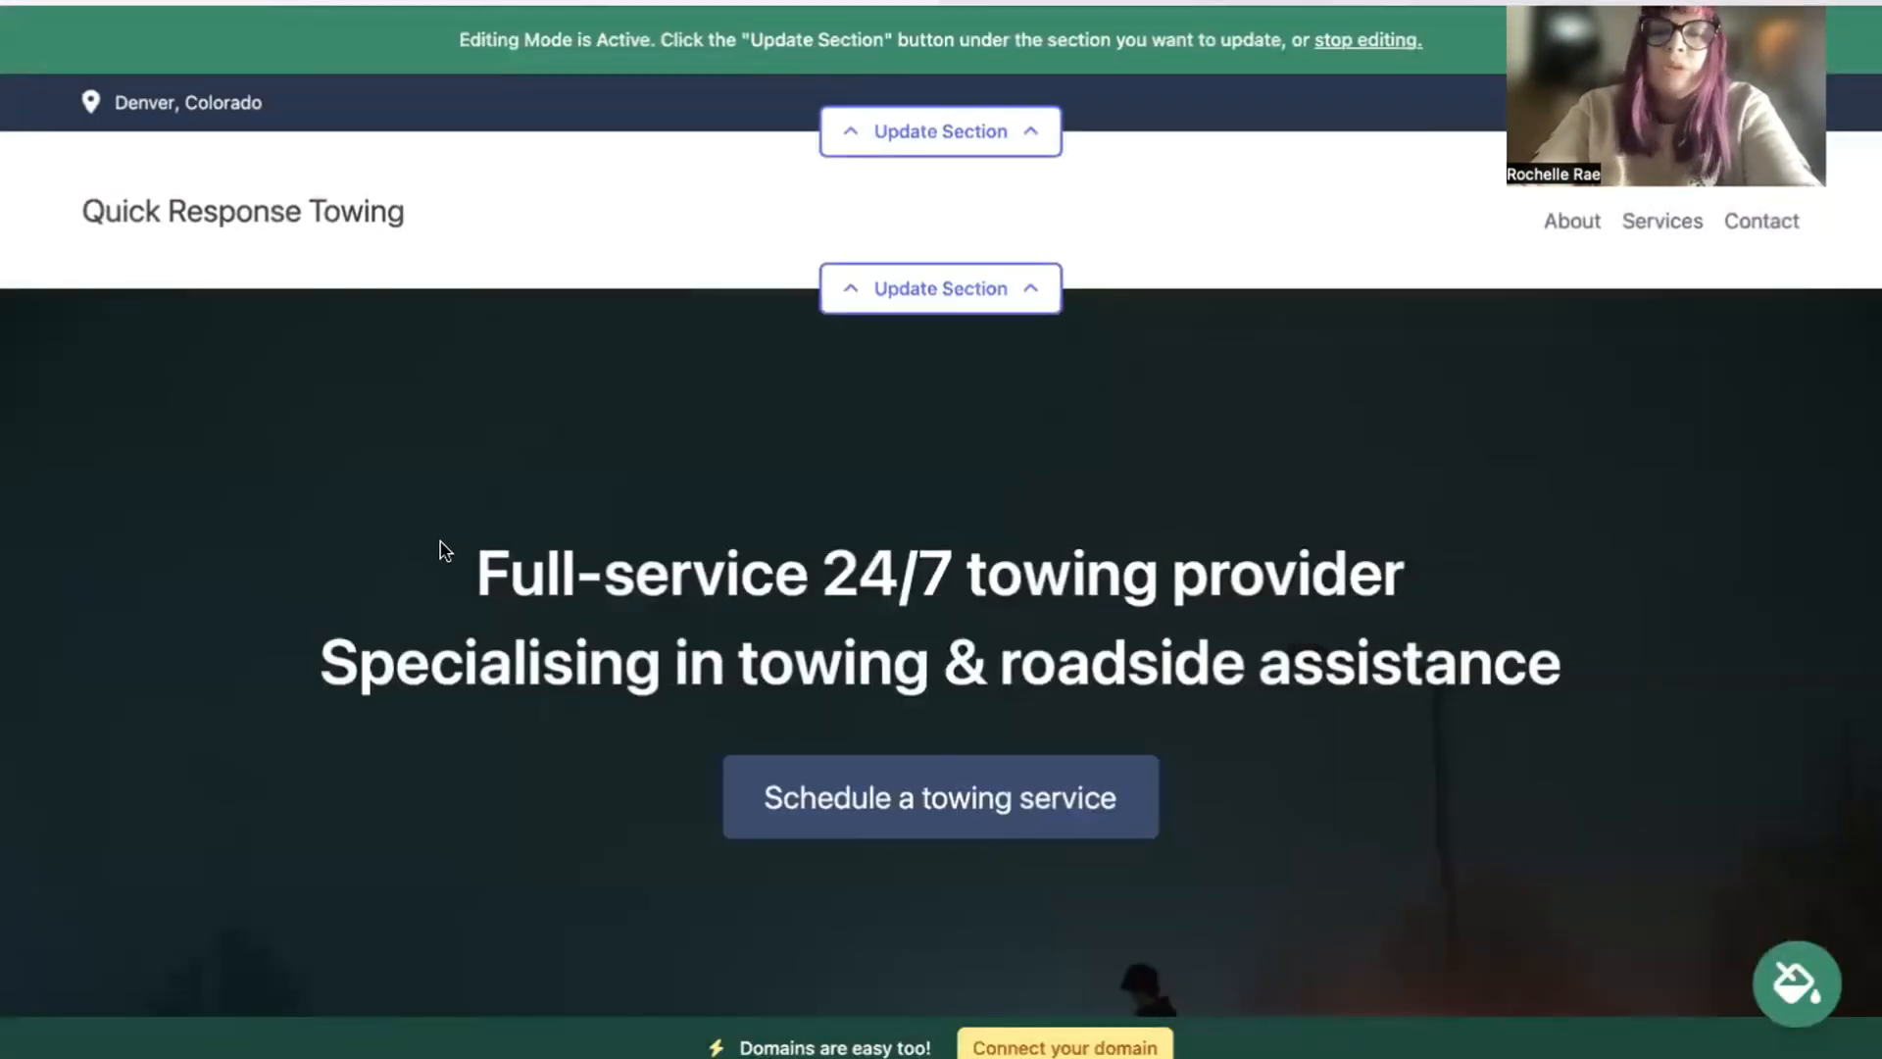
Step: Examine the generated homepage's headline, introduction, About Us text, images and Towing Service section
left_click_drag(441, 549, 1706, 678)
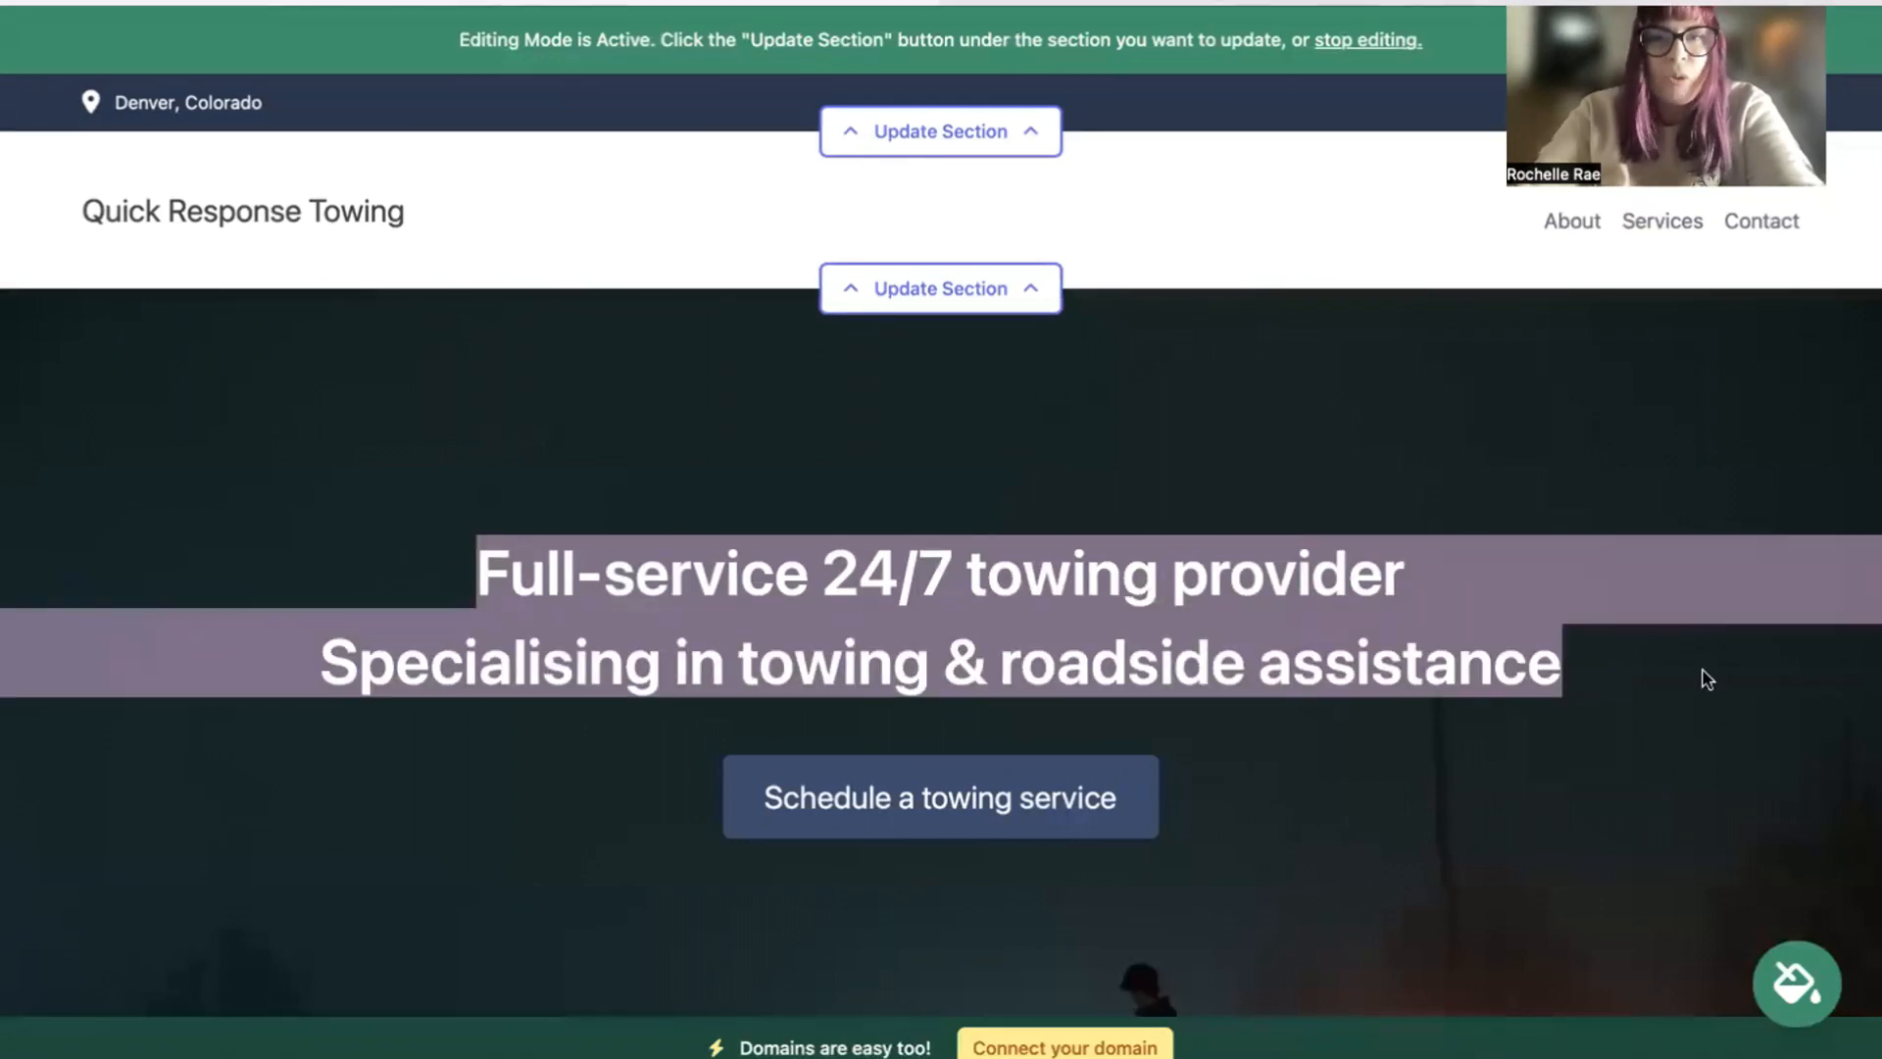
scroll(1706, 678, "down", 12)
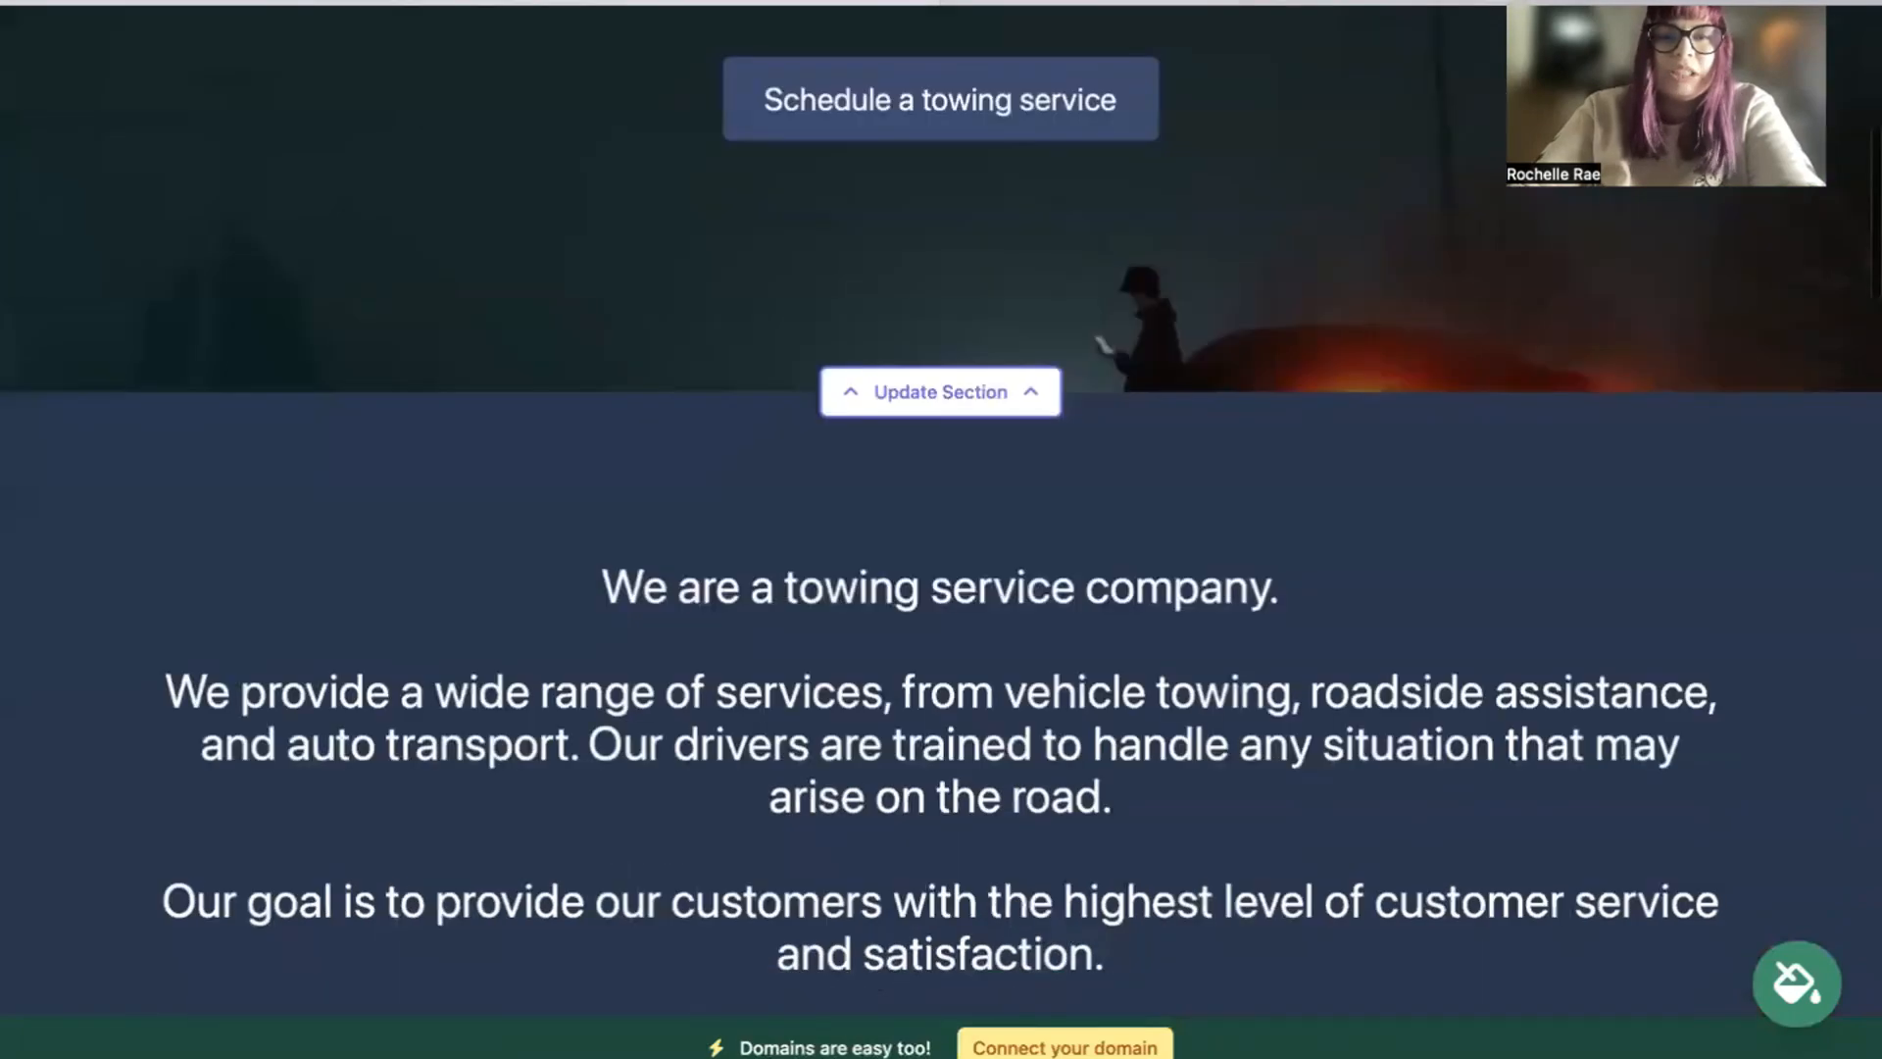
scroll(941, 529, "down", 6)
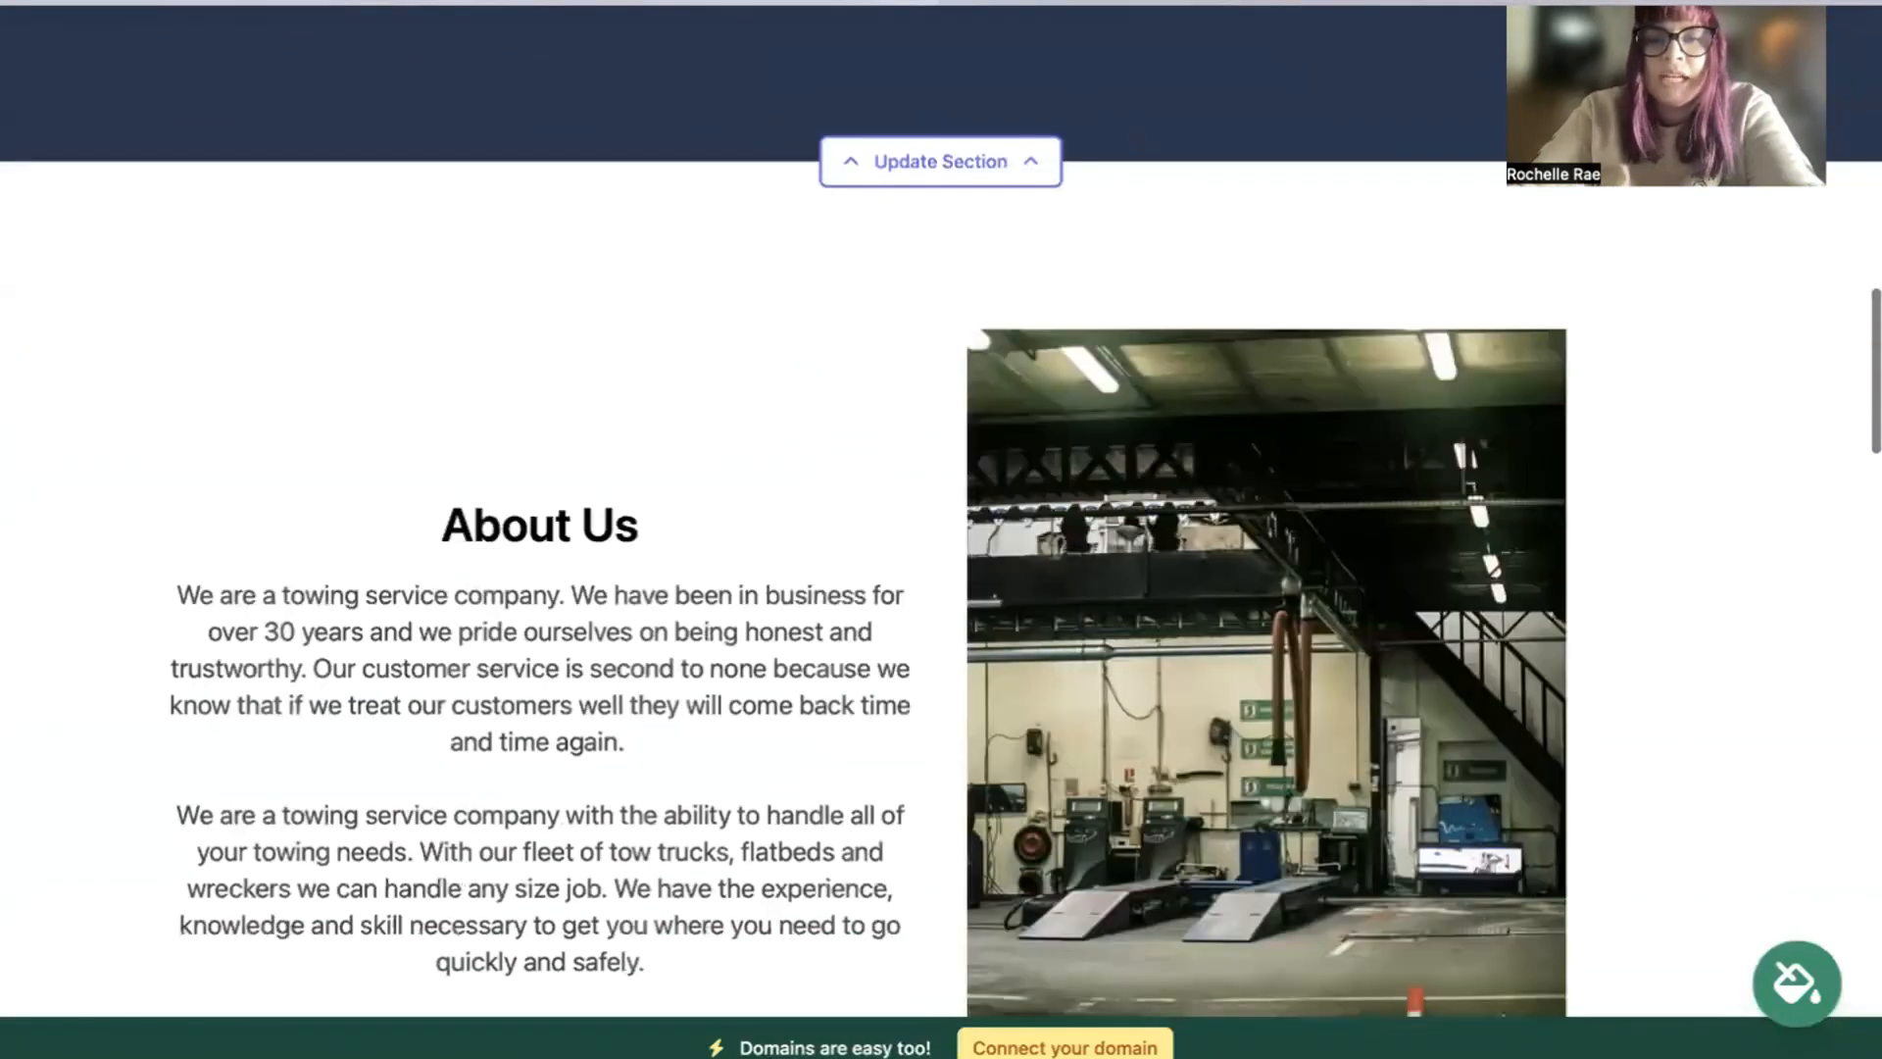
scroll(941, 530, "down", 2)
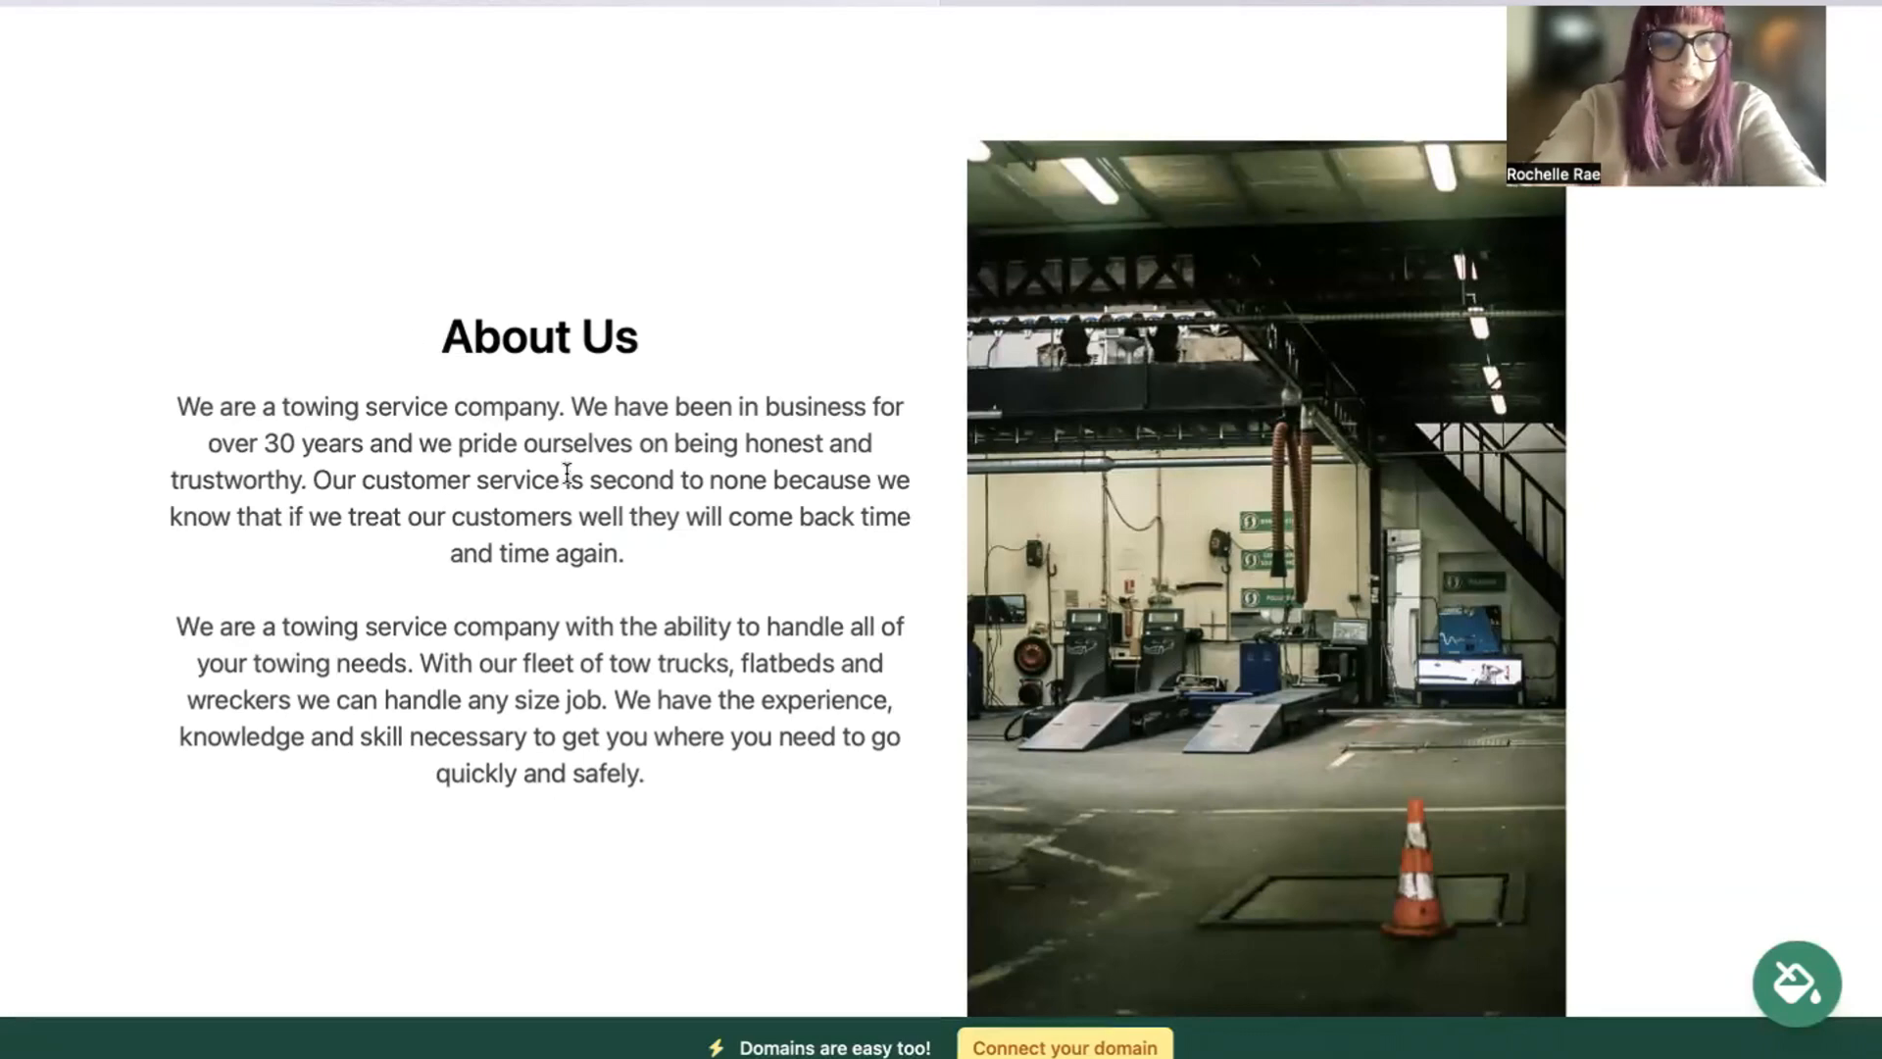
left_click_drag(442, 336, 756, 827)
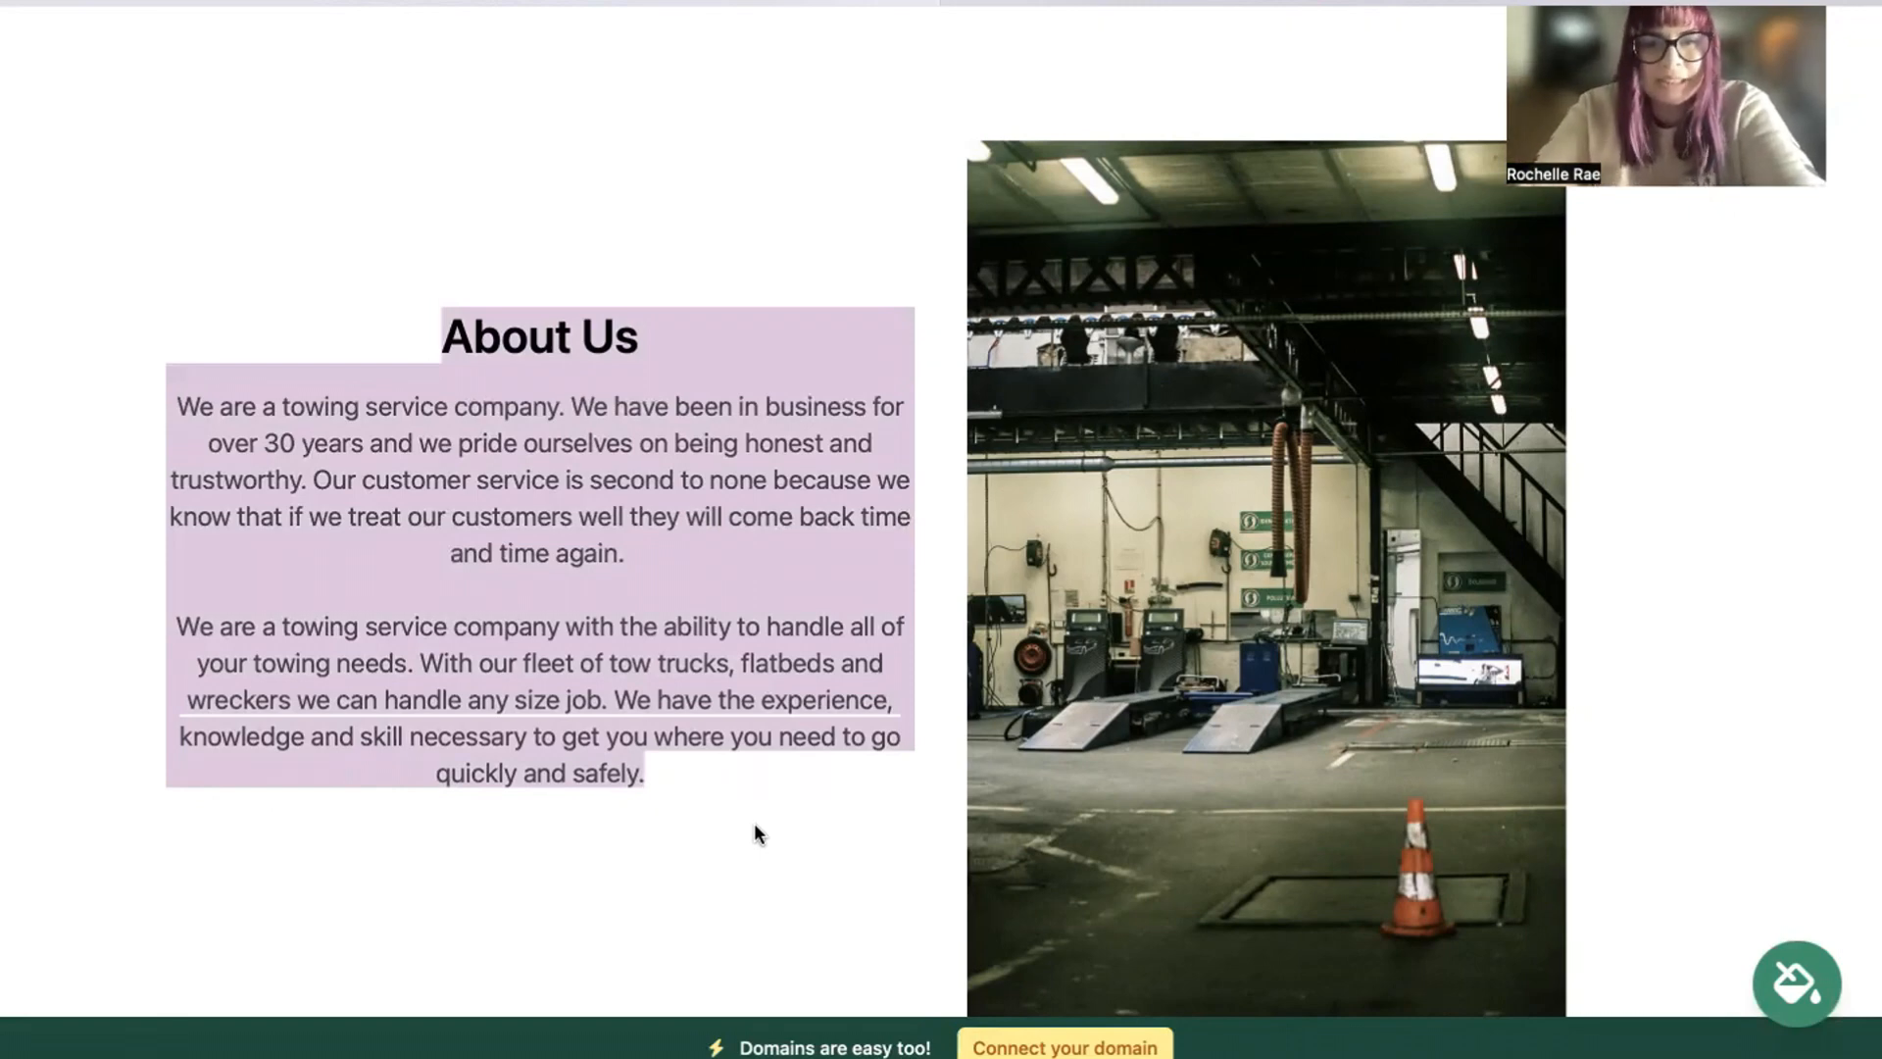
scroll(754, 824, "down", 5)
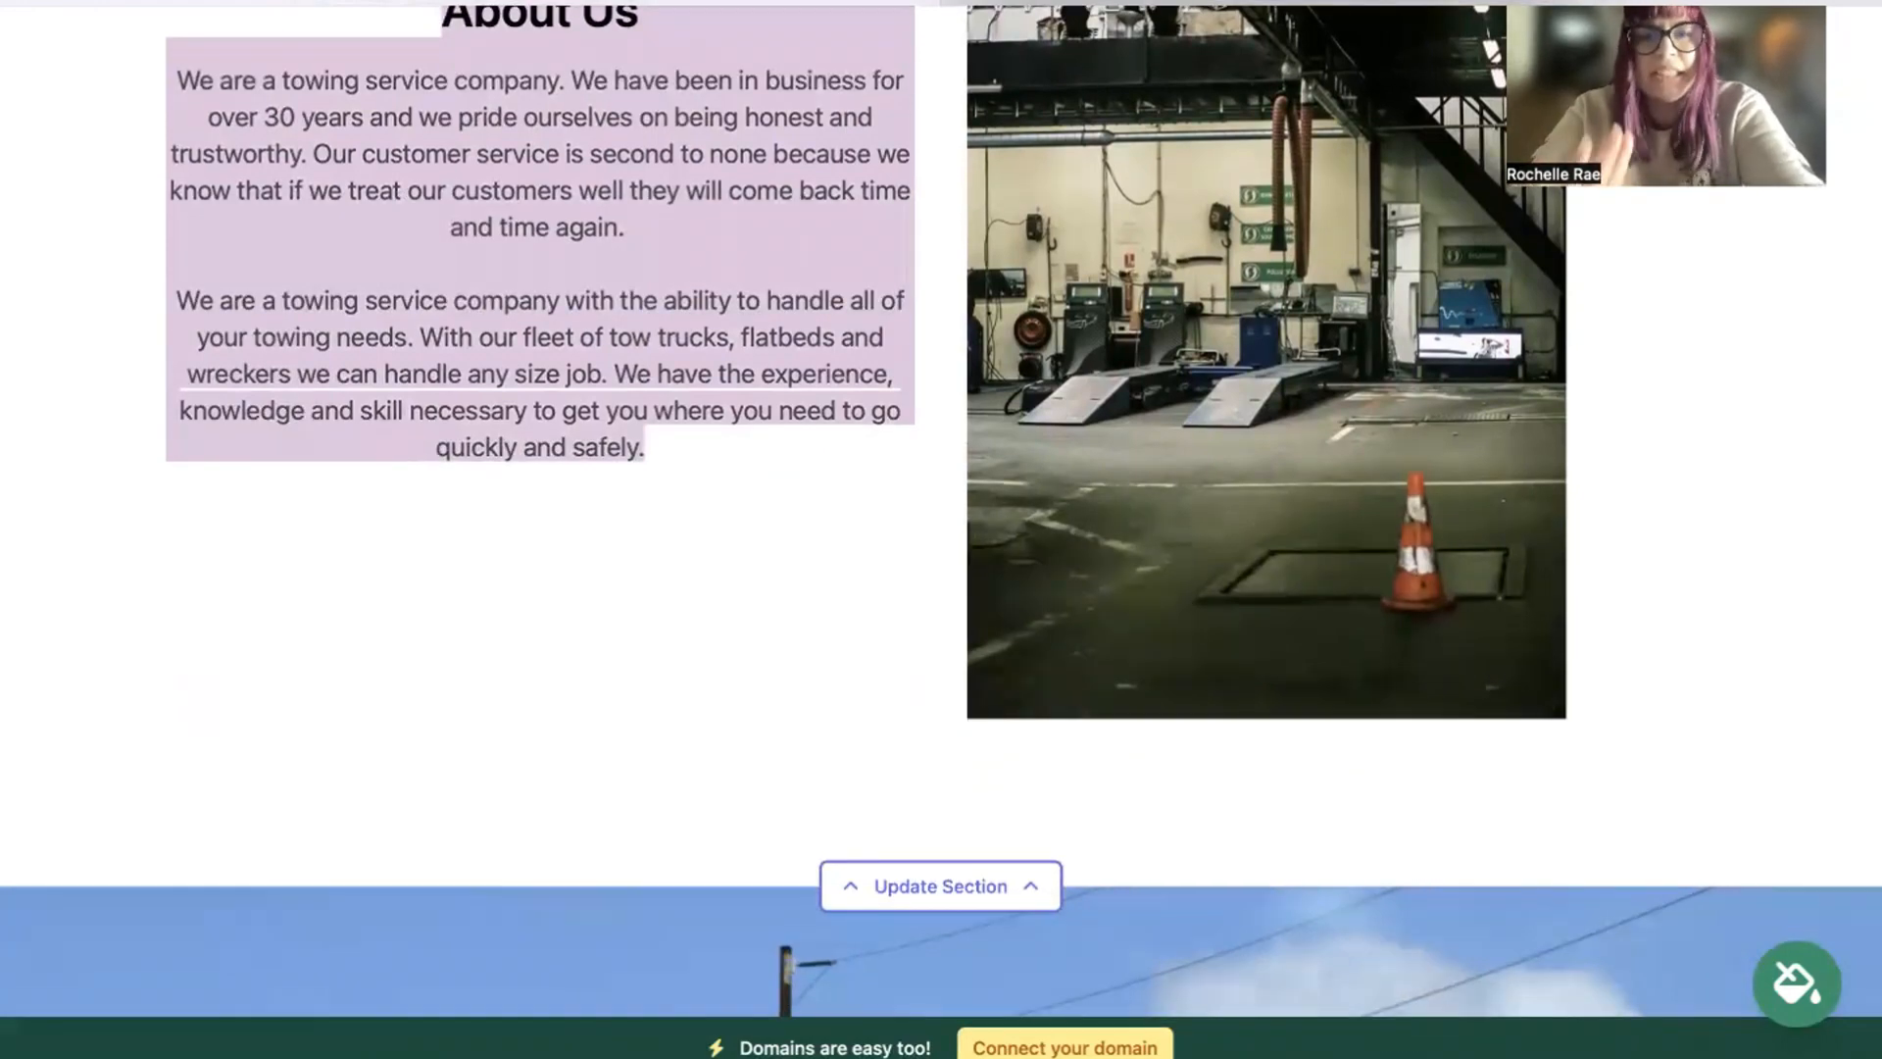
scroll(940, 529, "down", 4)
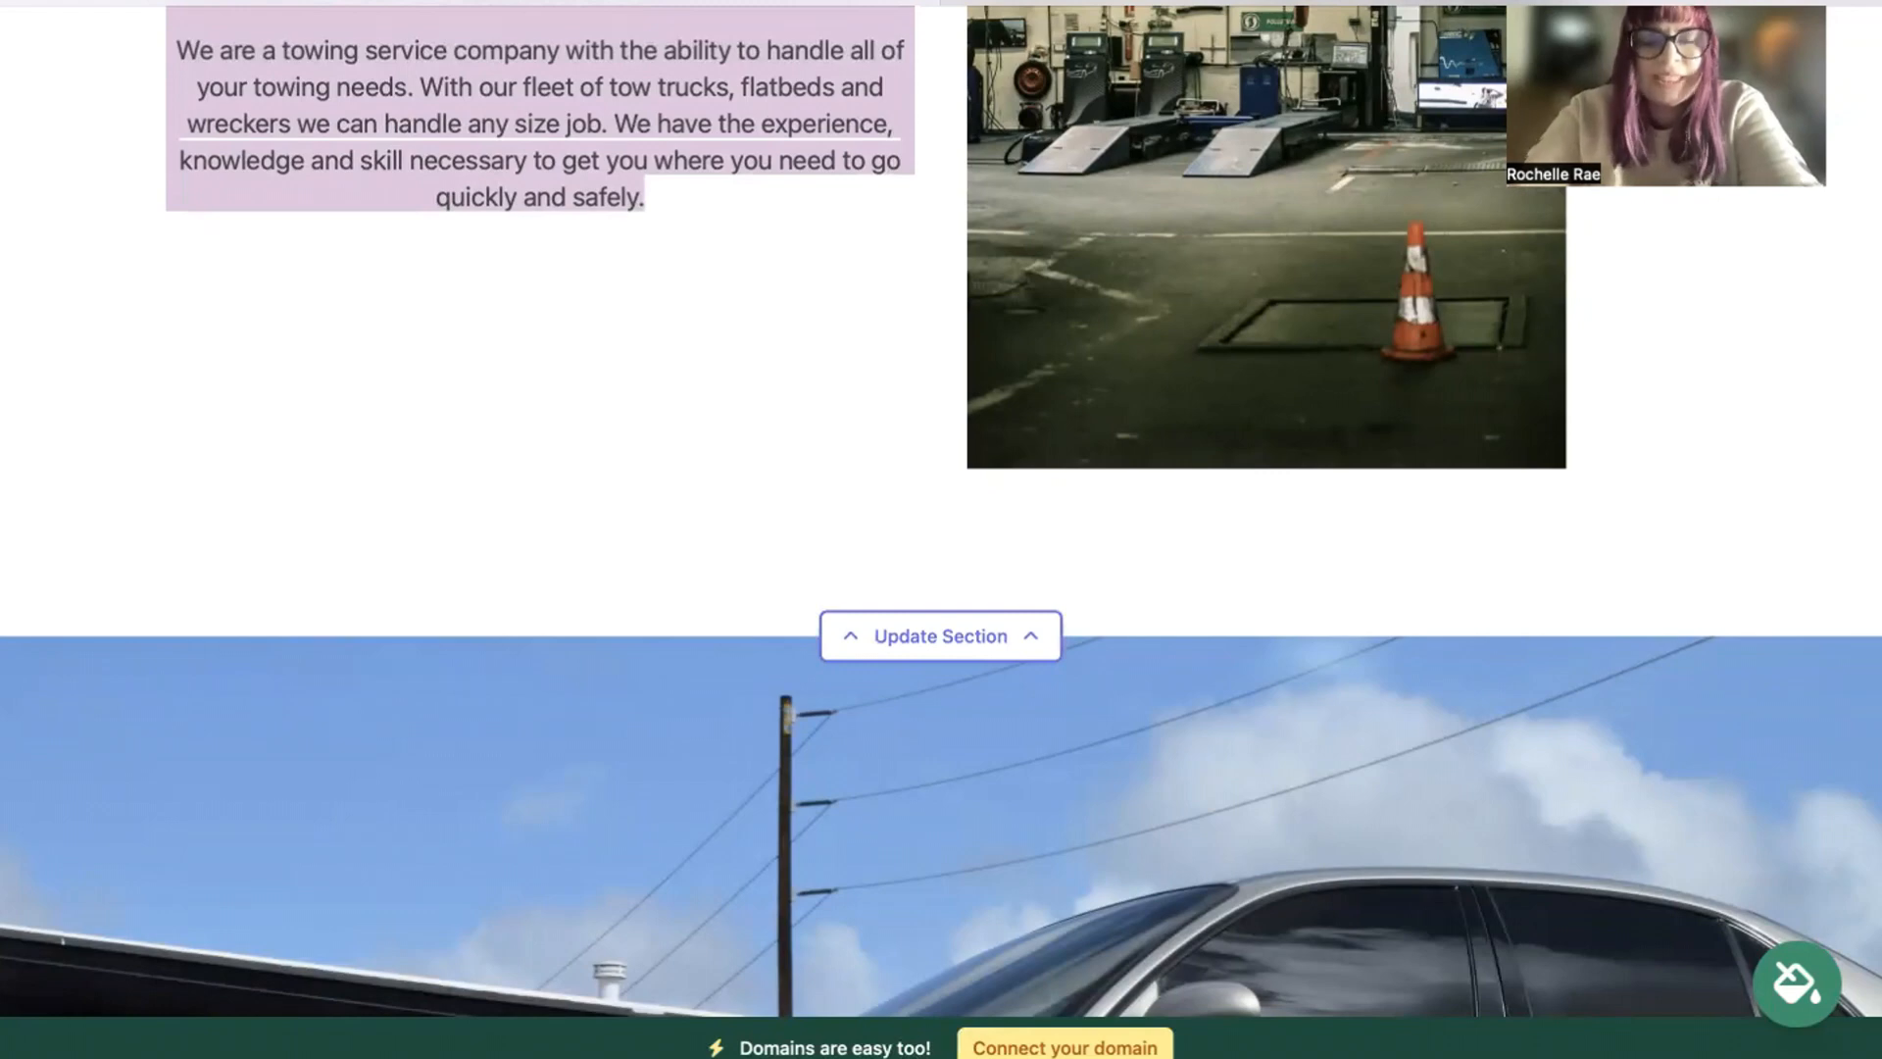
scroll(941, 529, "down", 5)
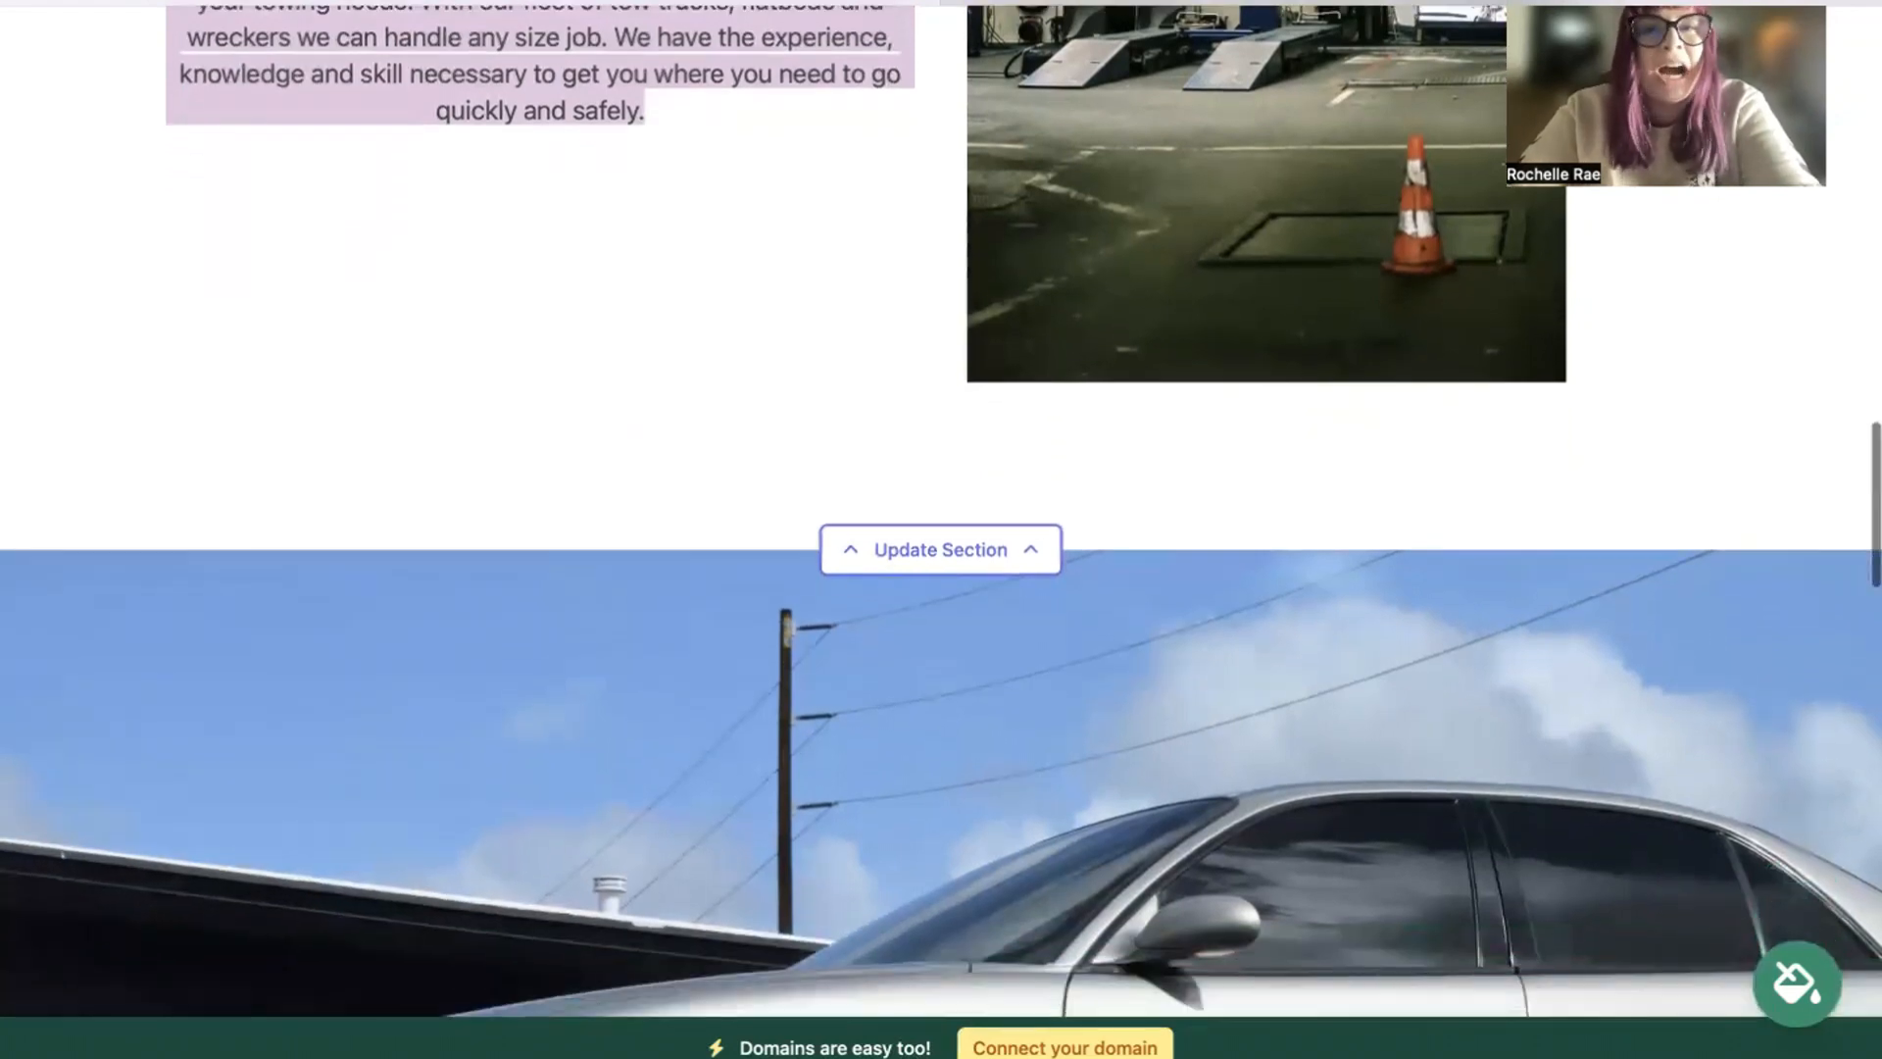
scroll(941, 530, "down", 1)
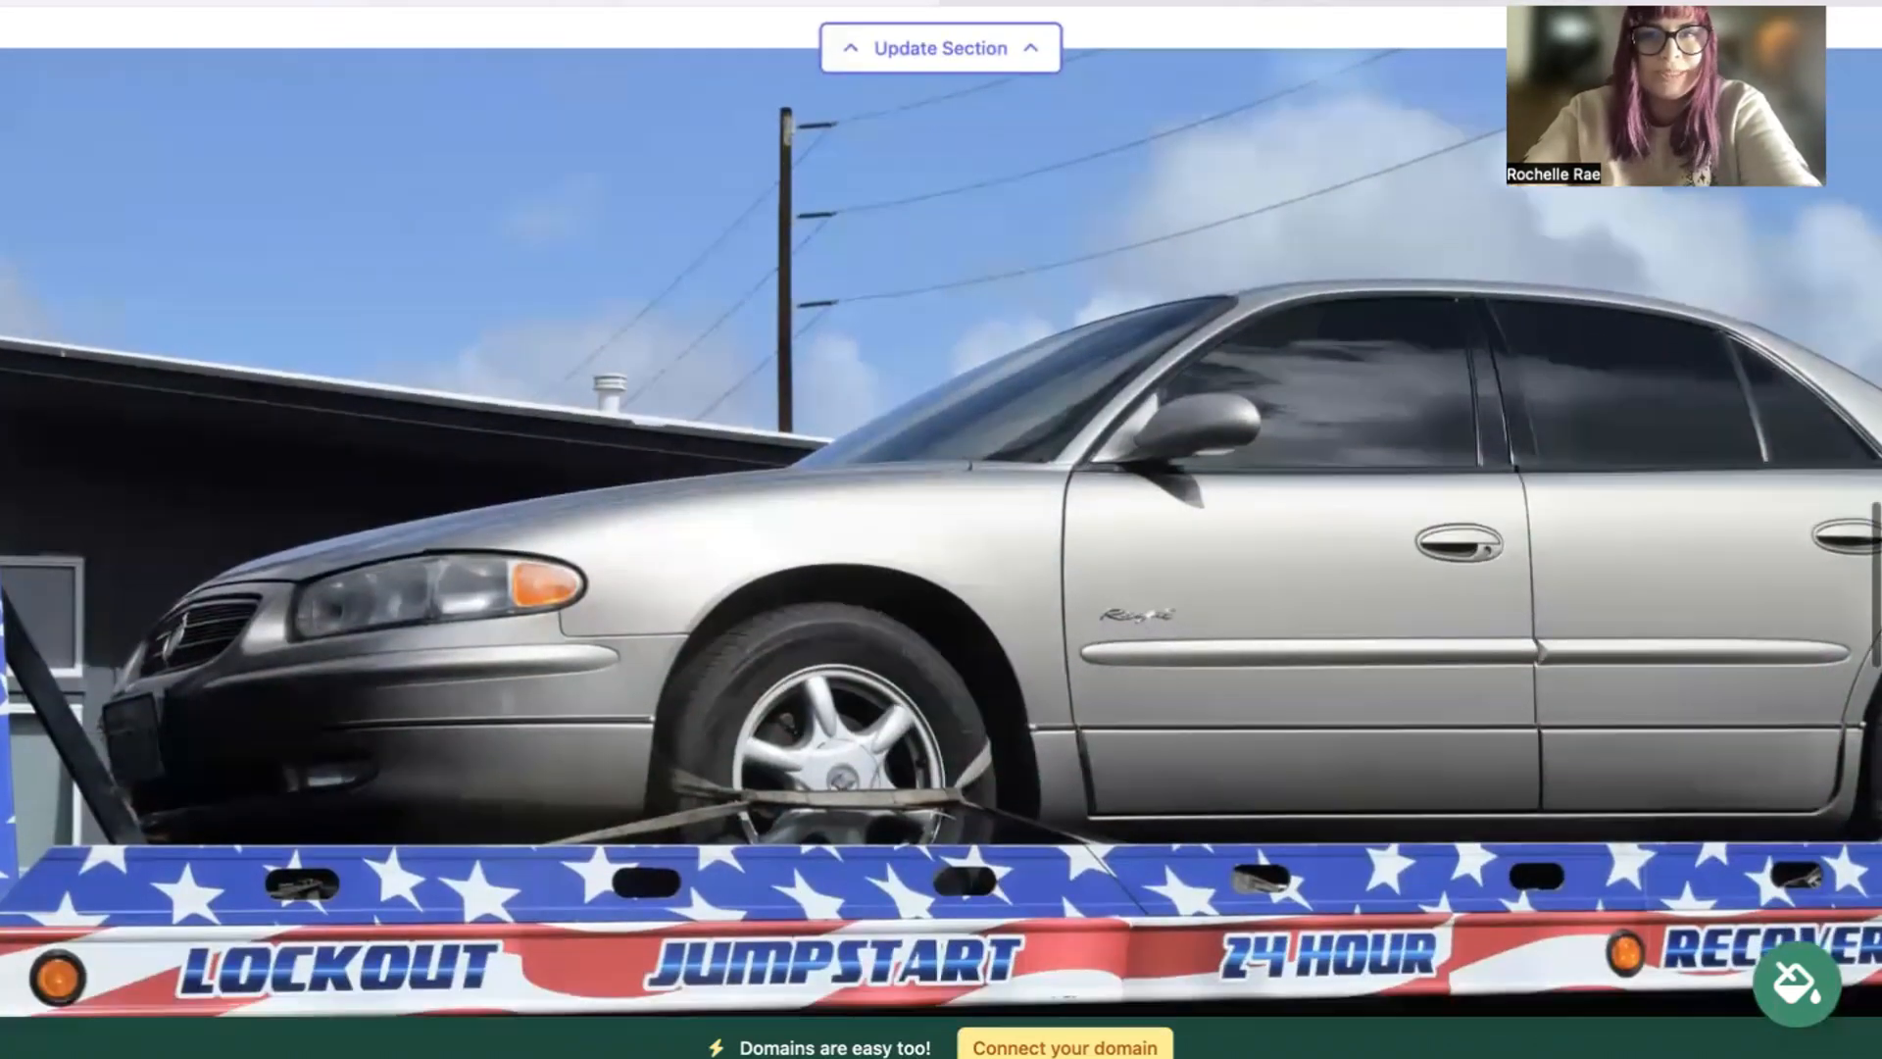
scroll(941, 529, "down", 1)
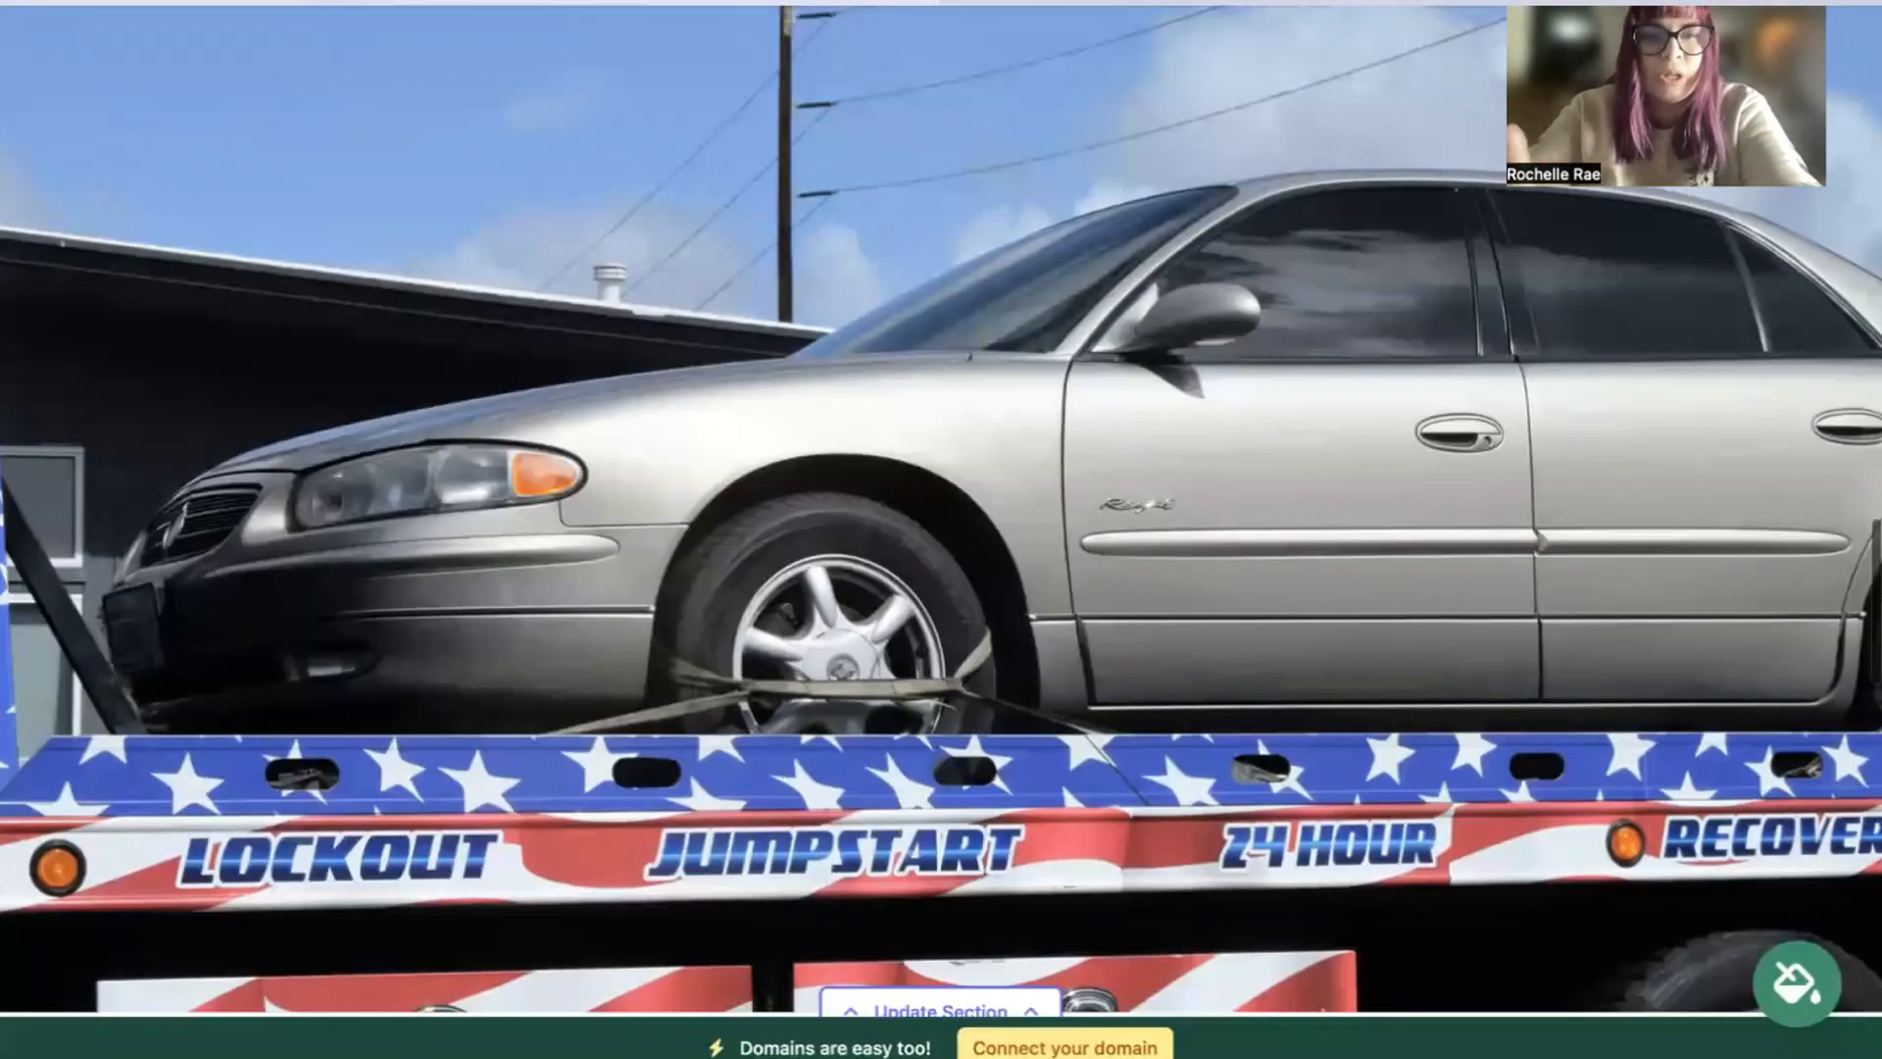
scroll(941, 529, "down", 3)
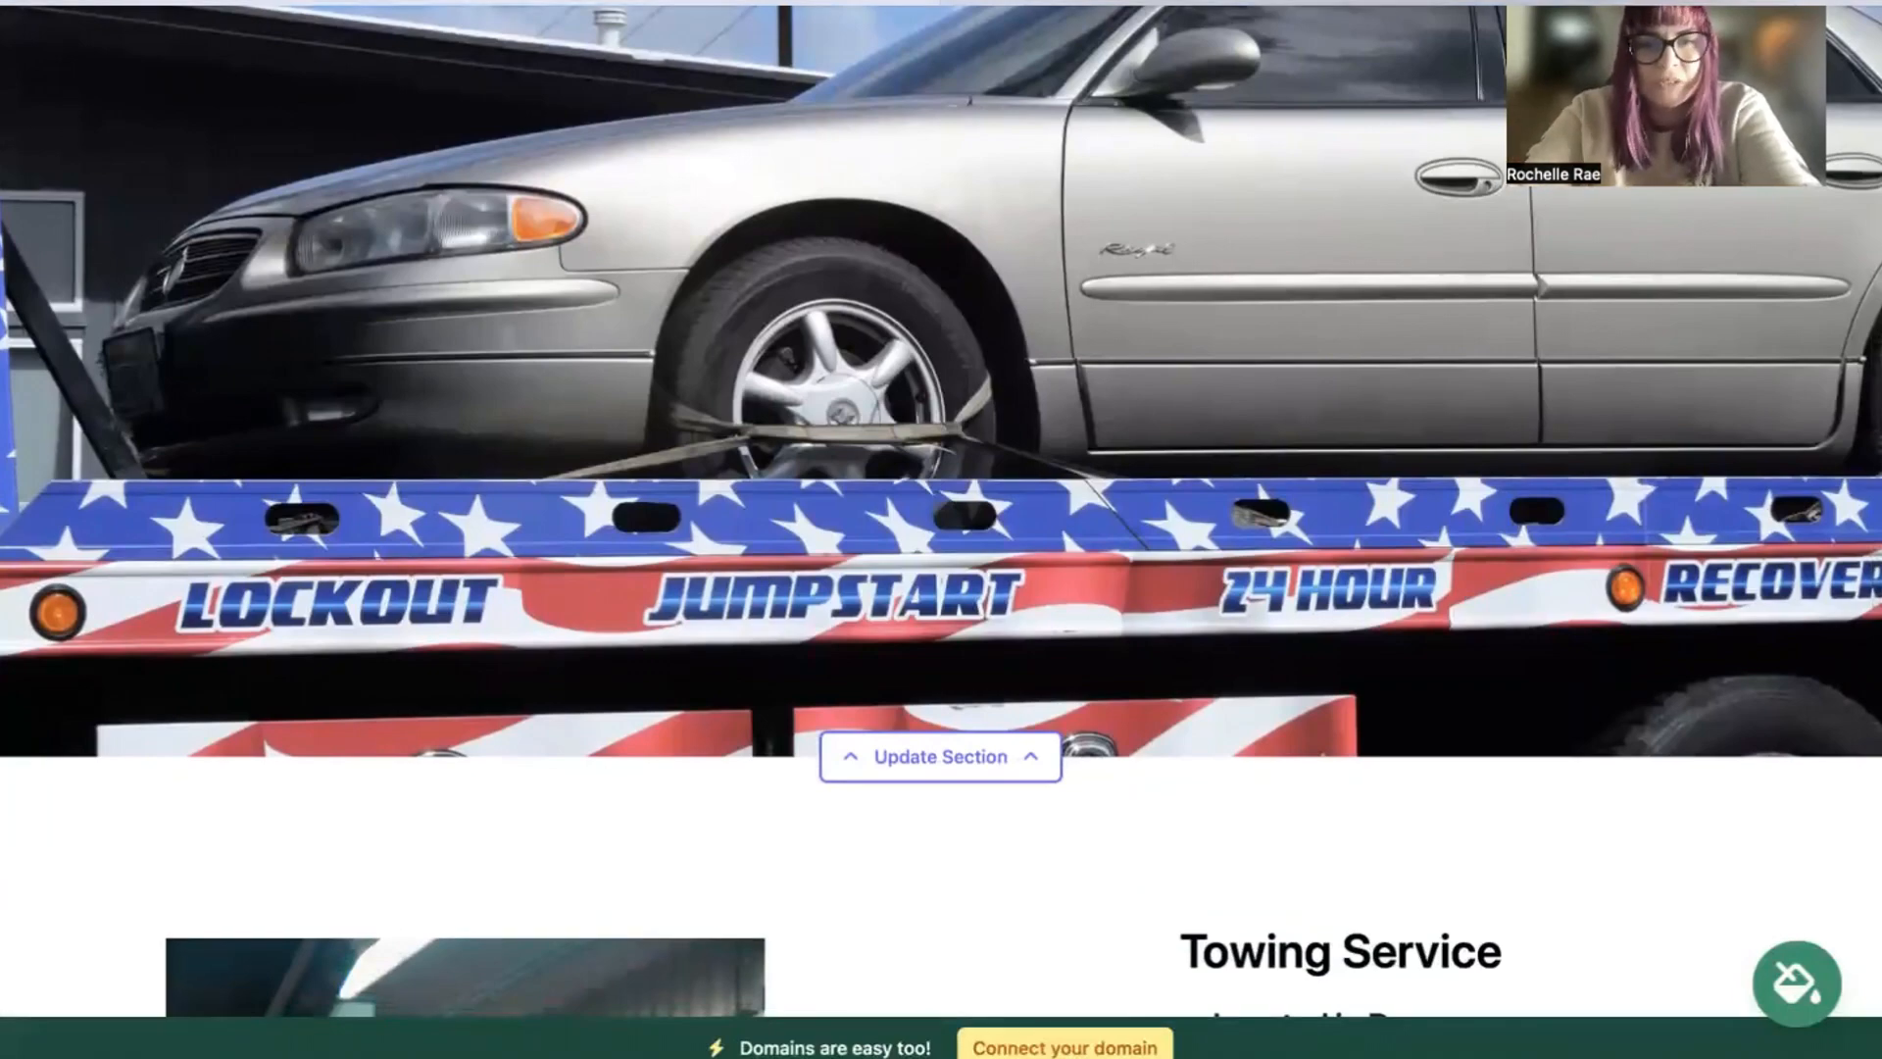
scroll(940, 529, "down", 7)
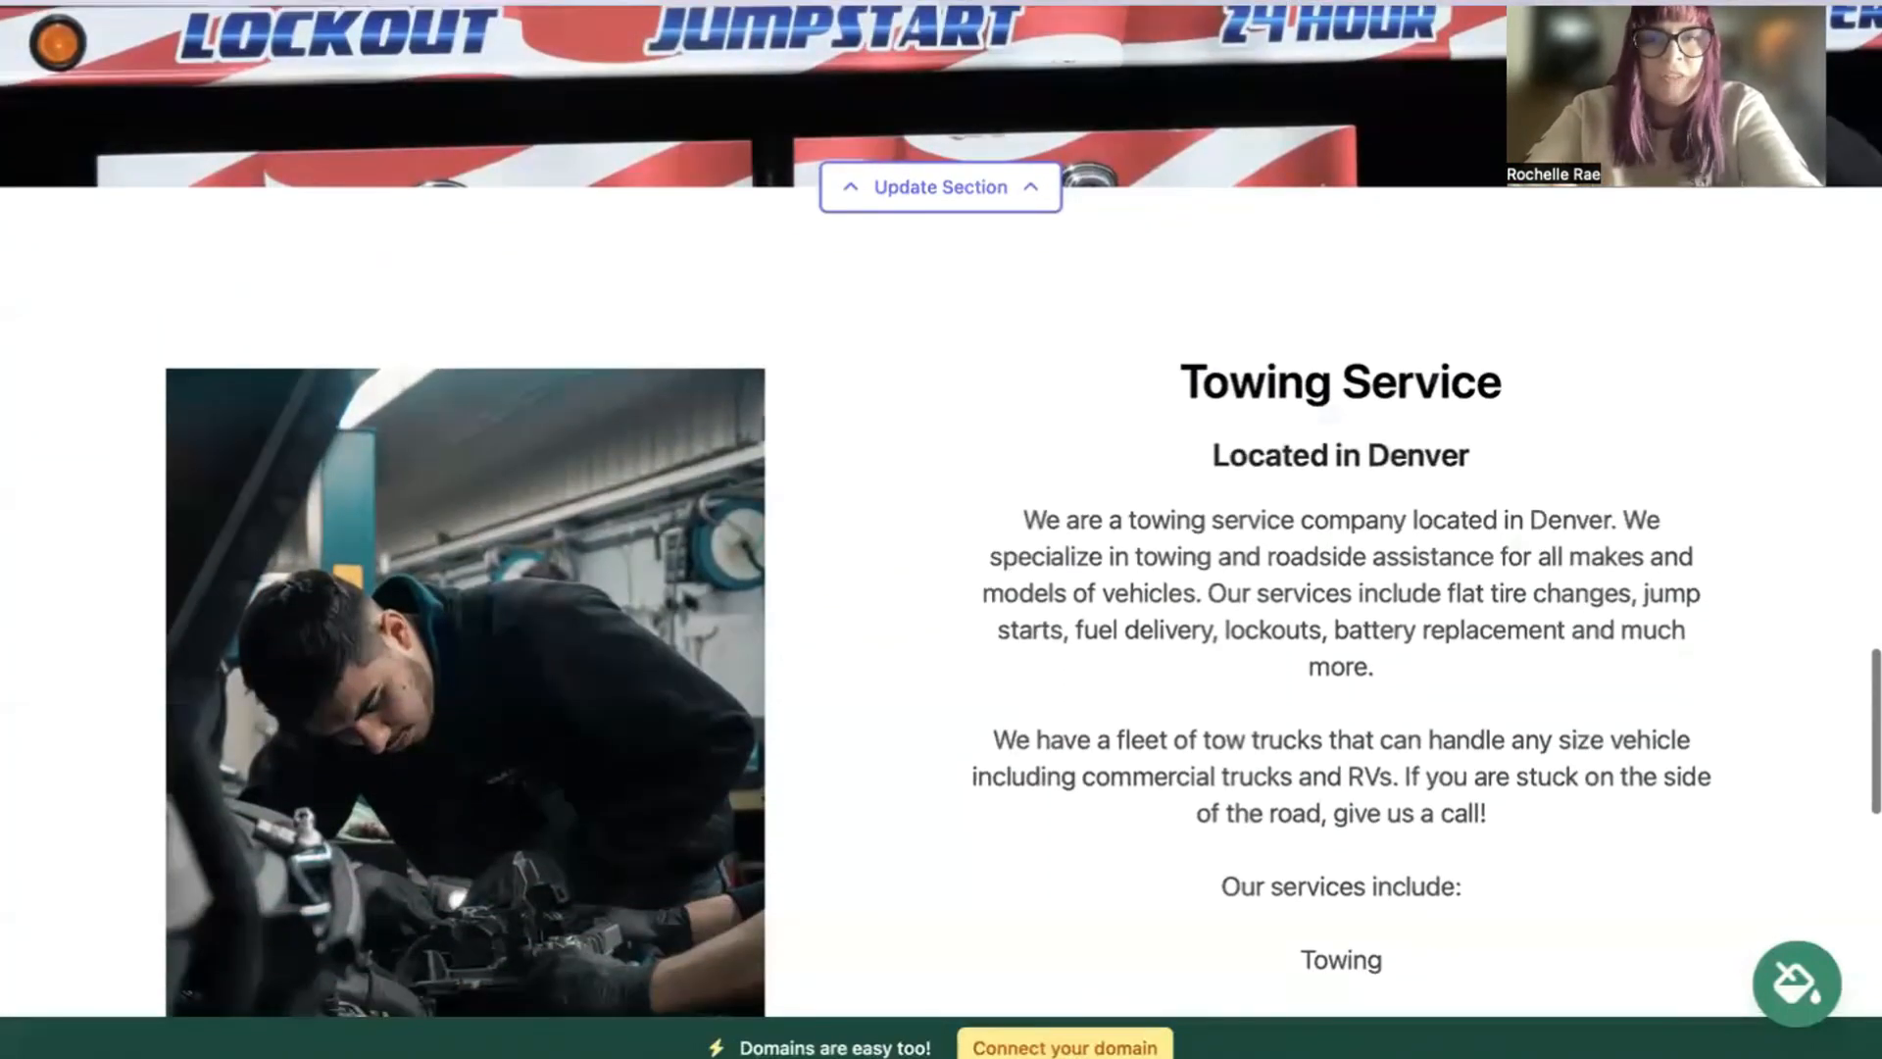
scroll(941, 529, "up", 15)
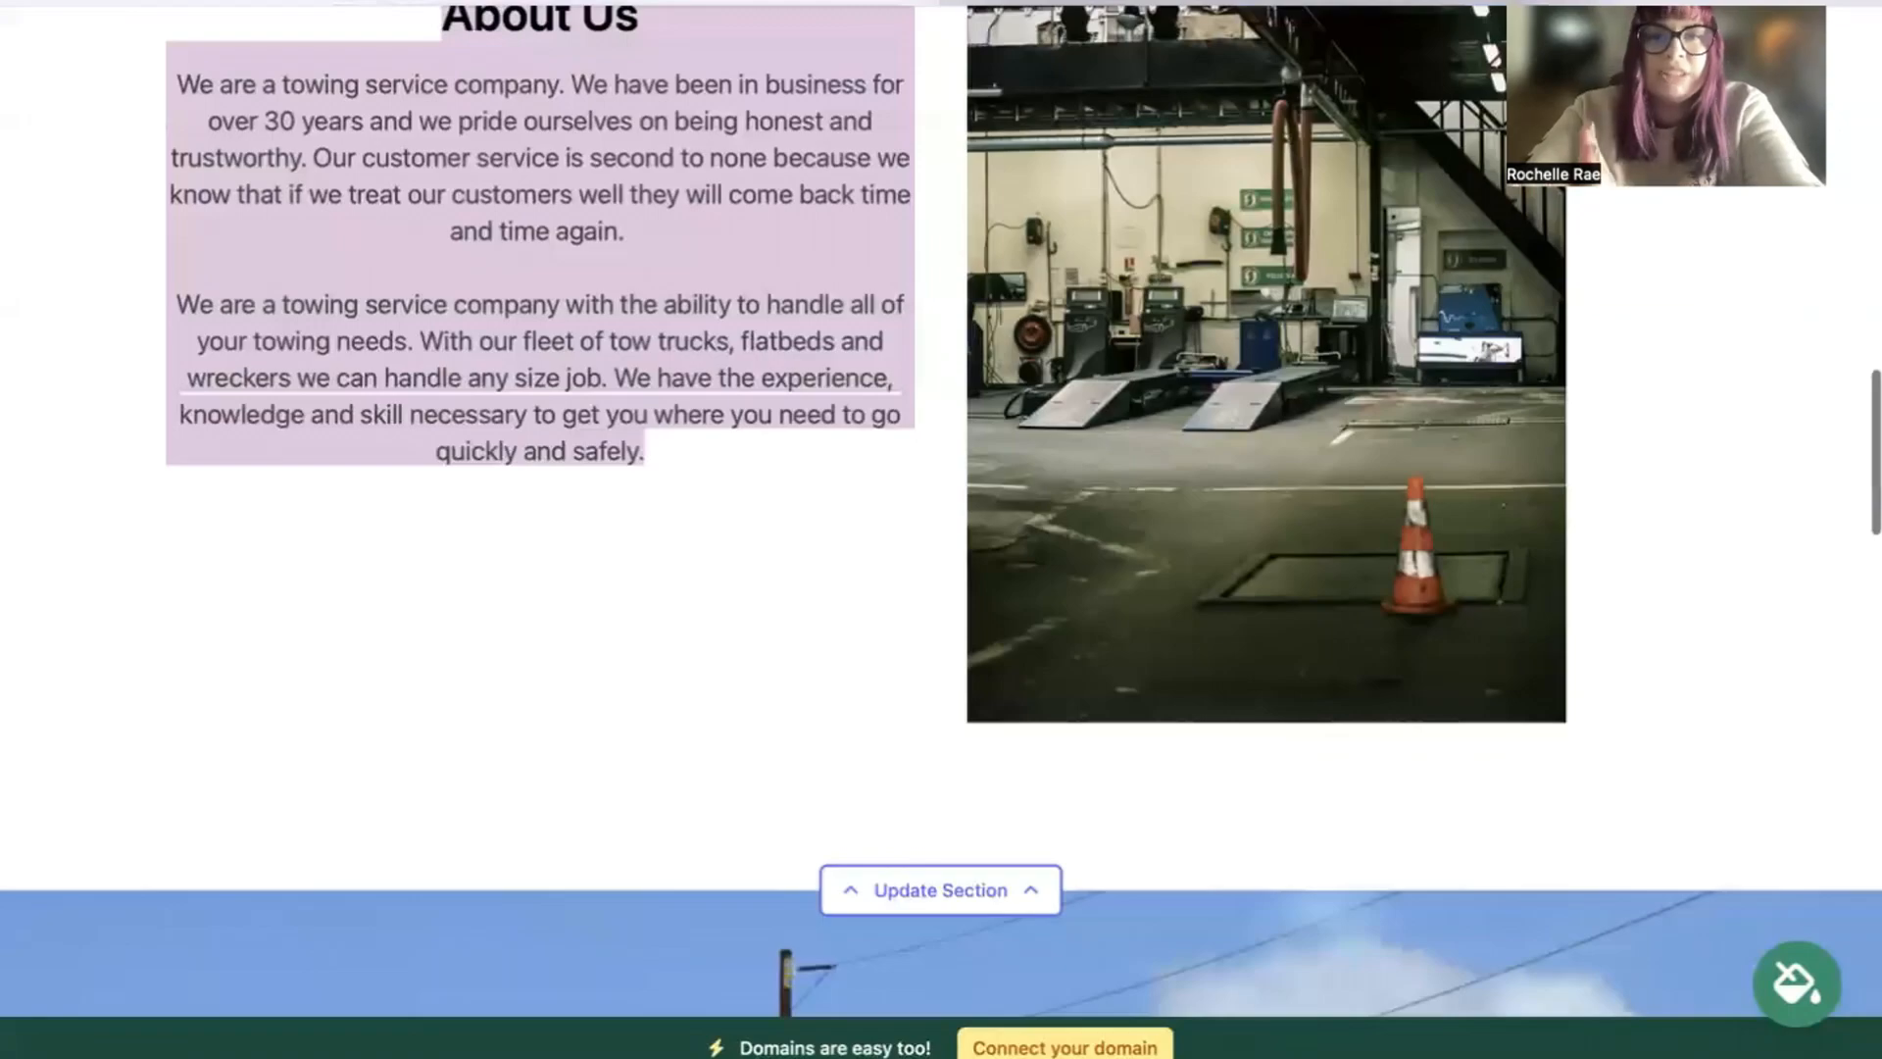
scroll(941, 529, "up", 20)
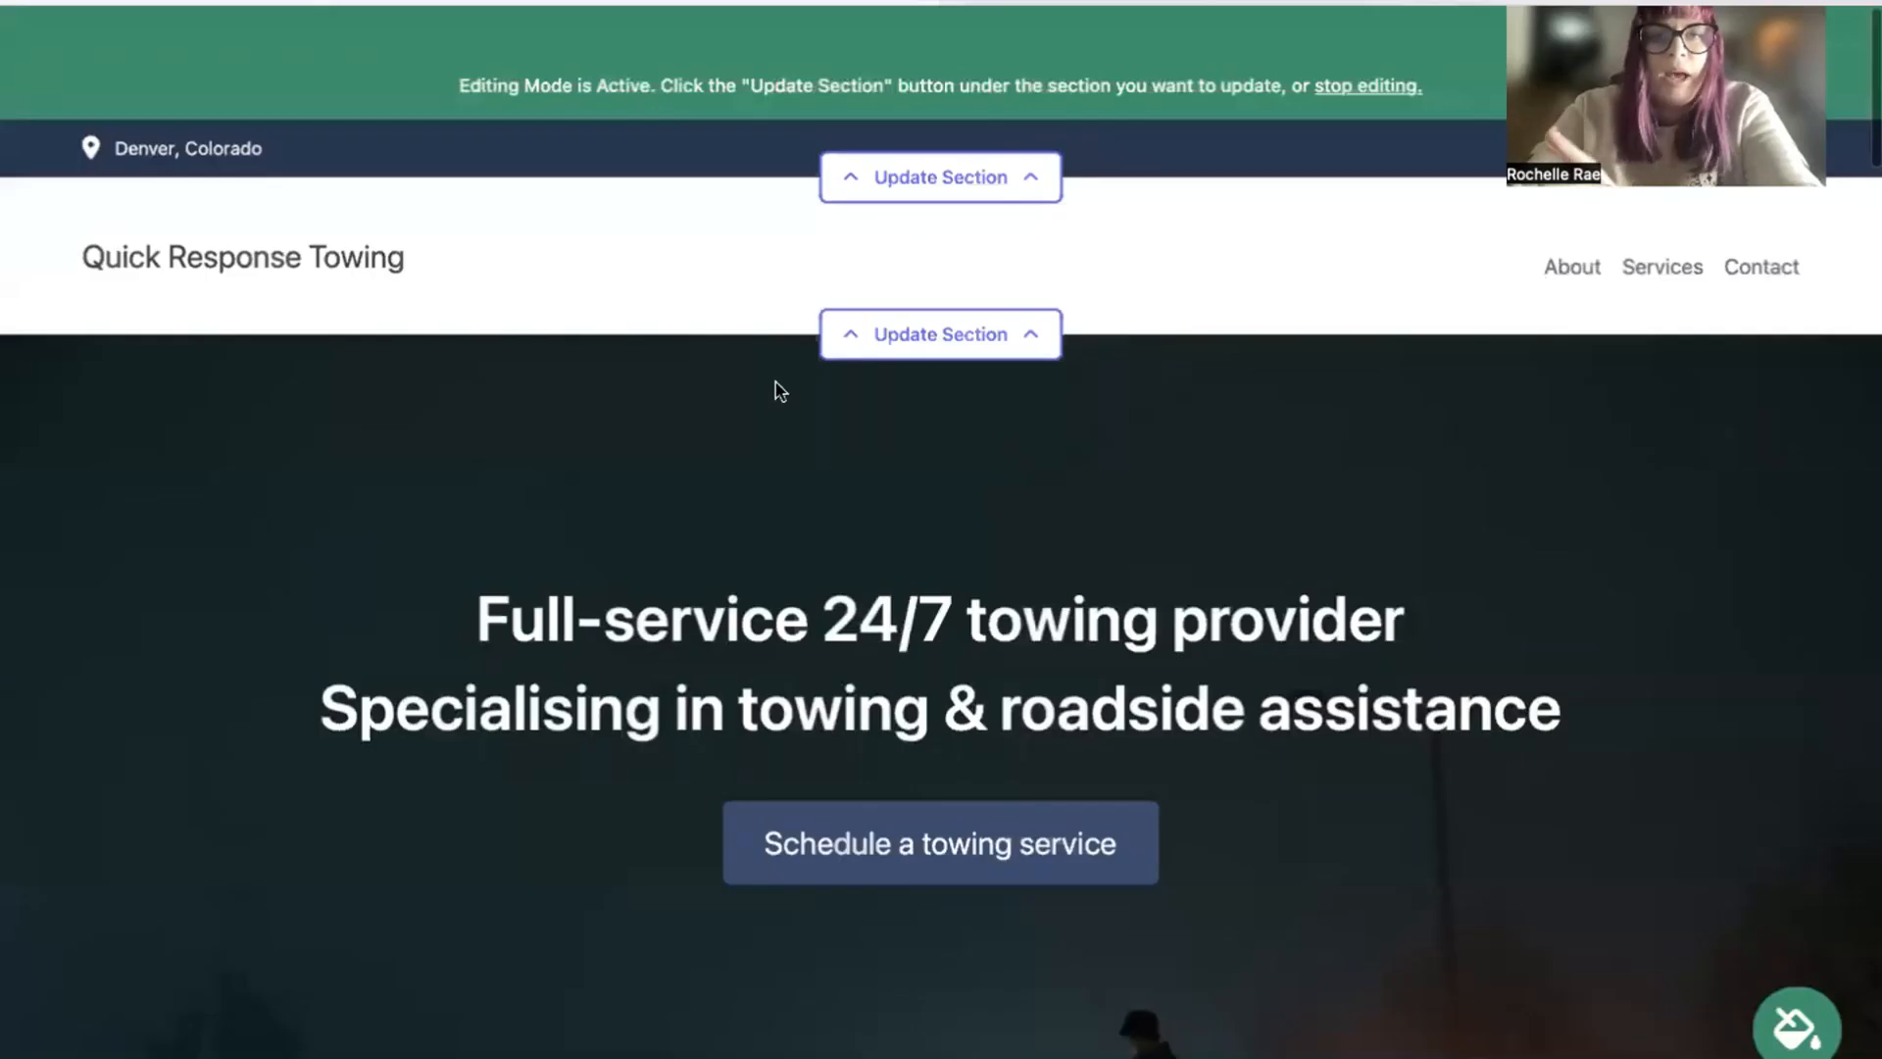
Step: Open the top bar section's location details, enter the organization's email and enable showing it on the site
scroll(779, 390, "down", 1)
left_click(966, 147)
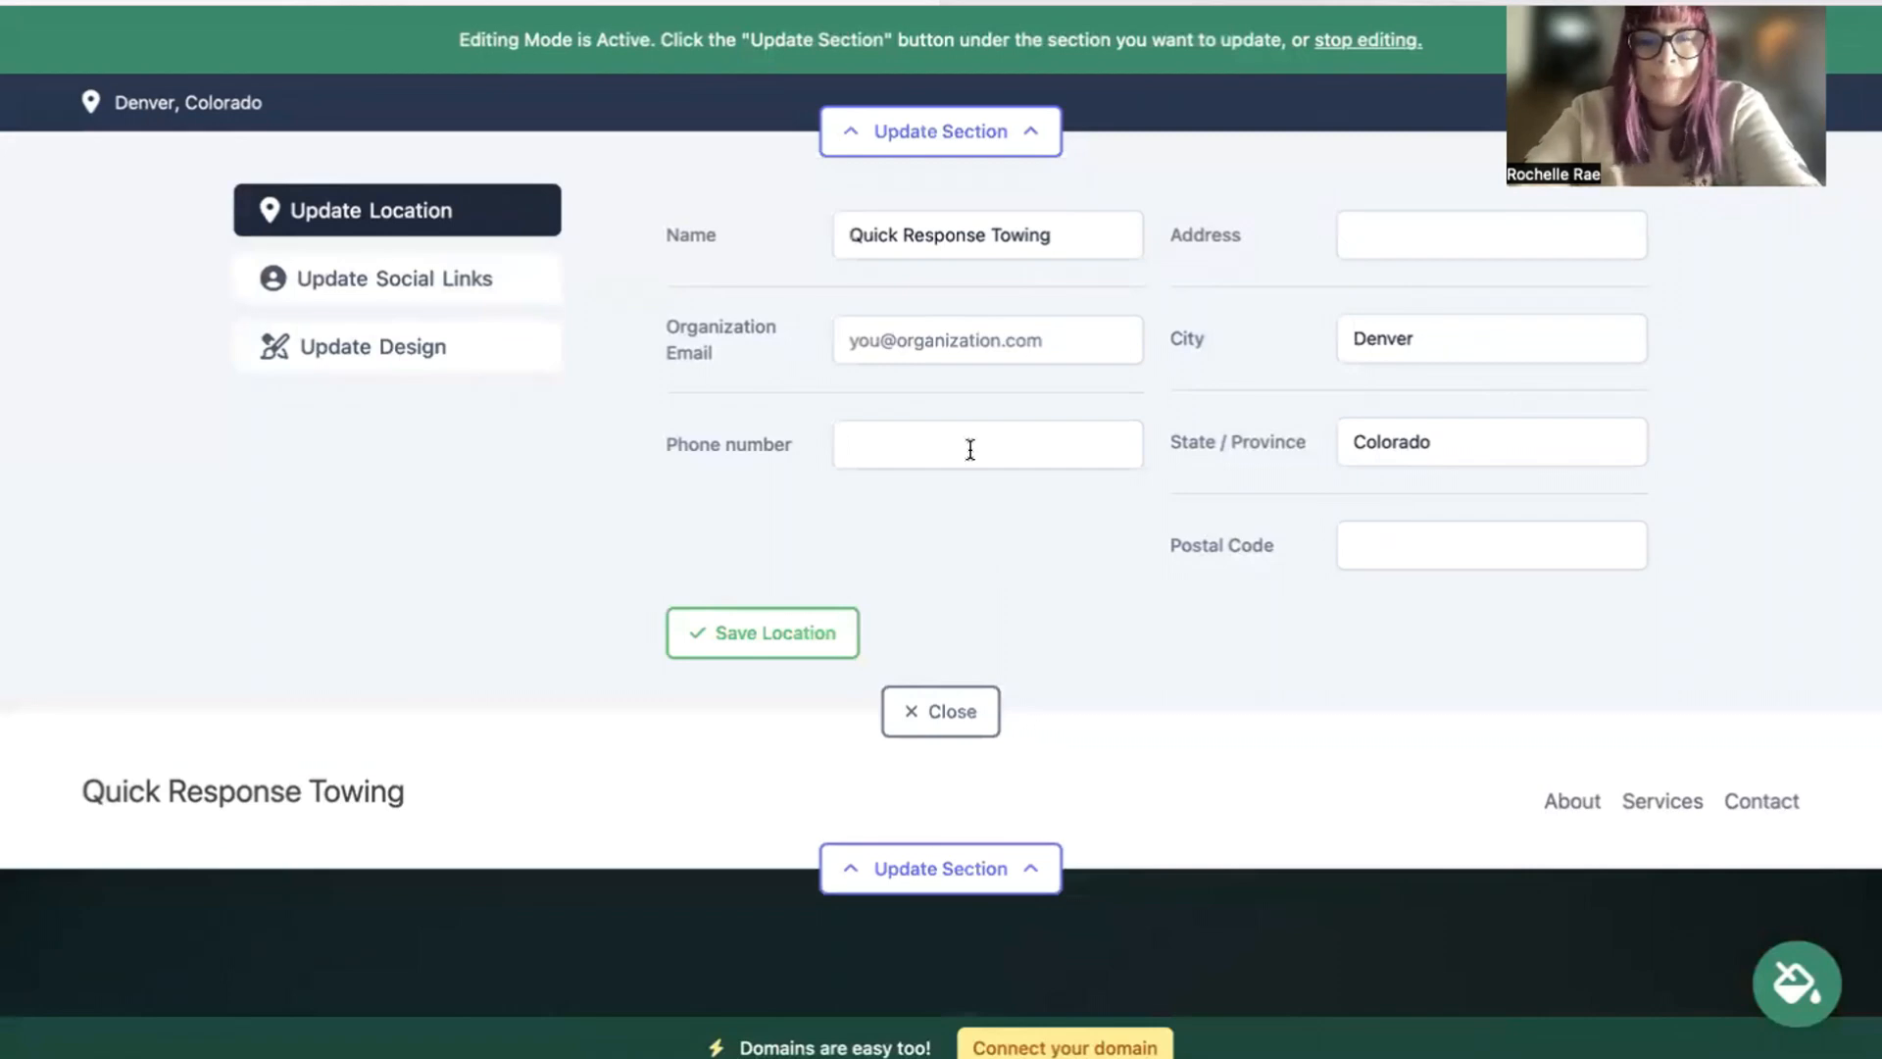
left_click(1009, 345)
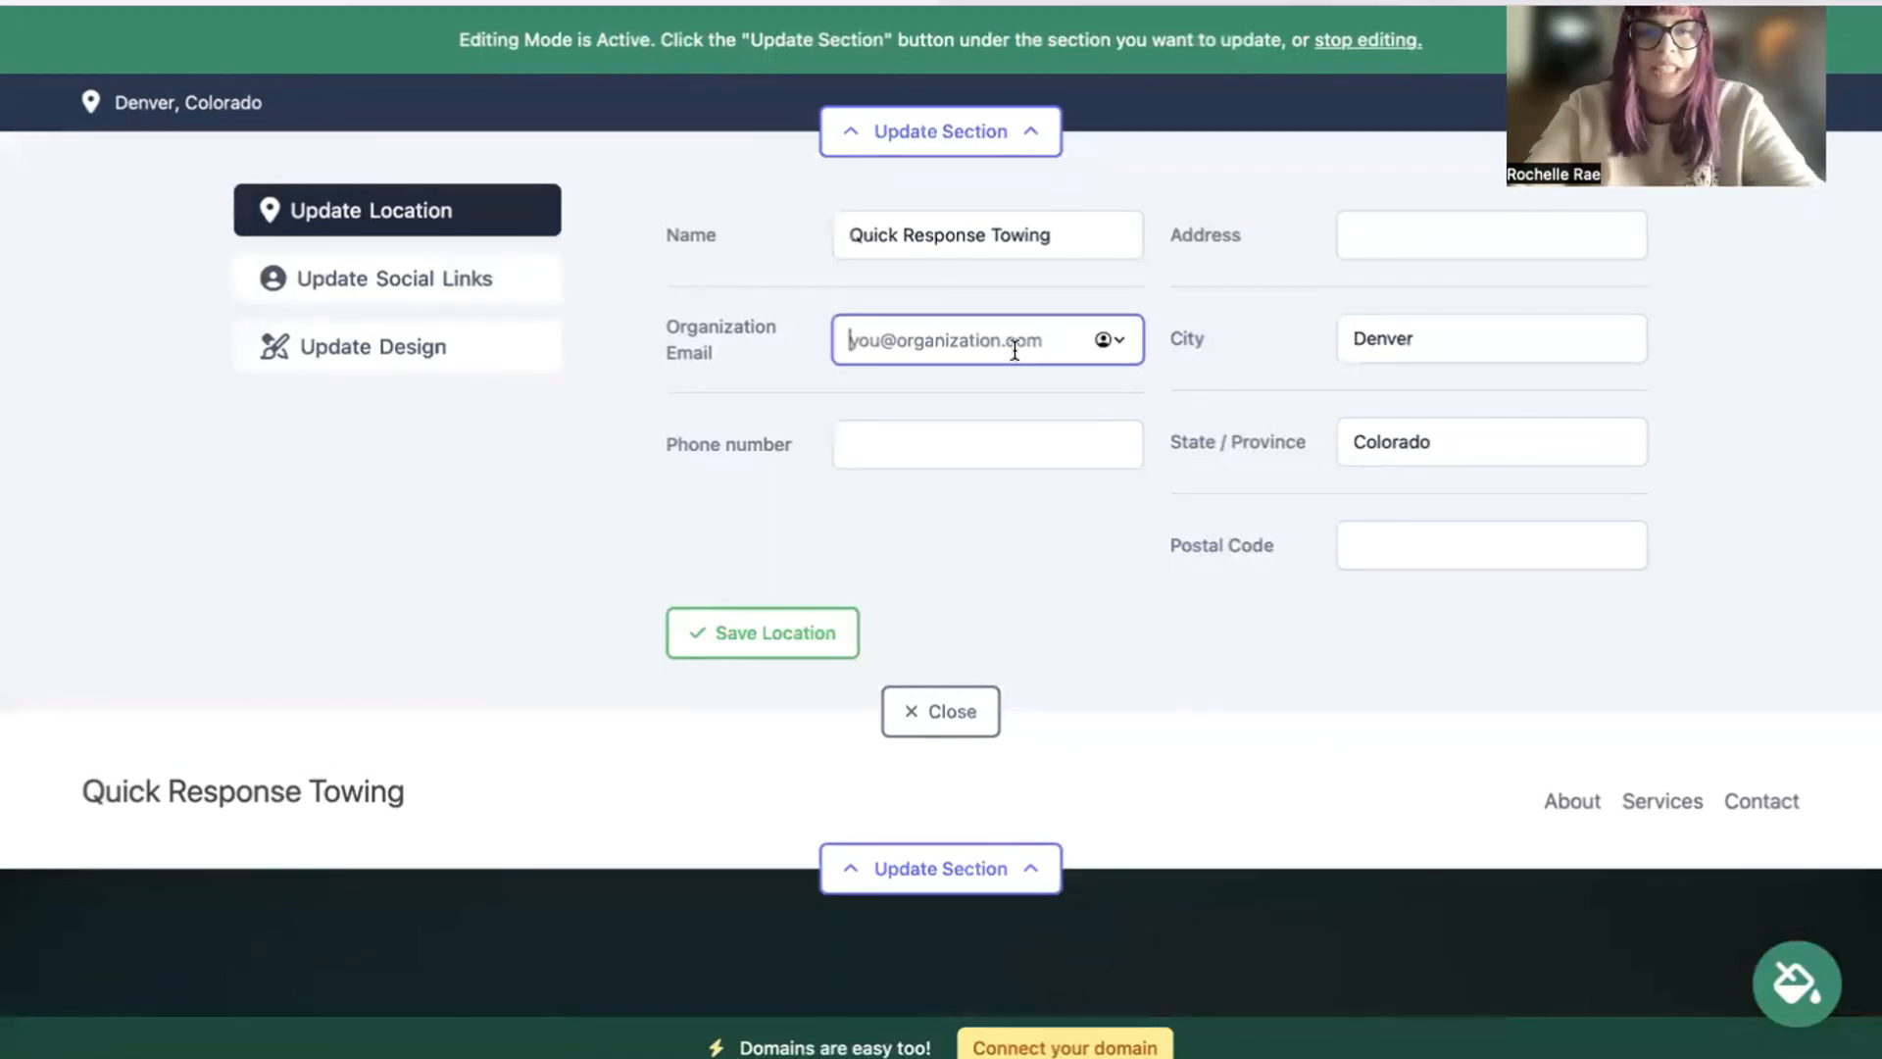
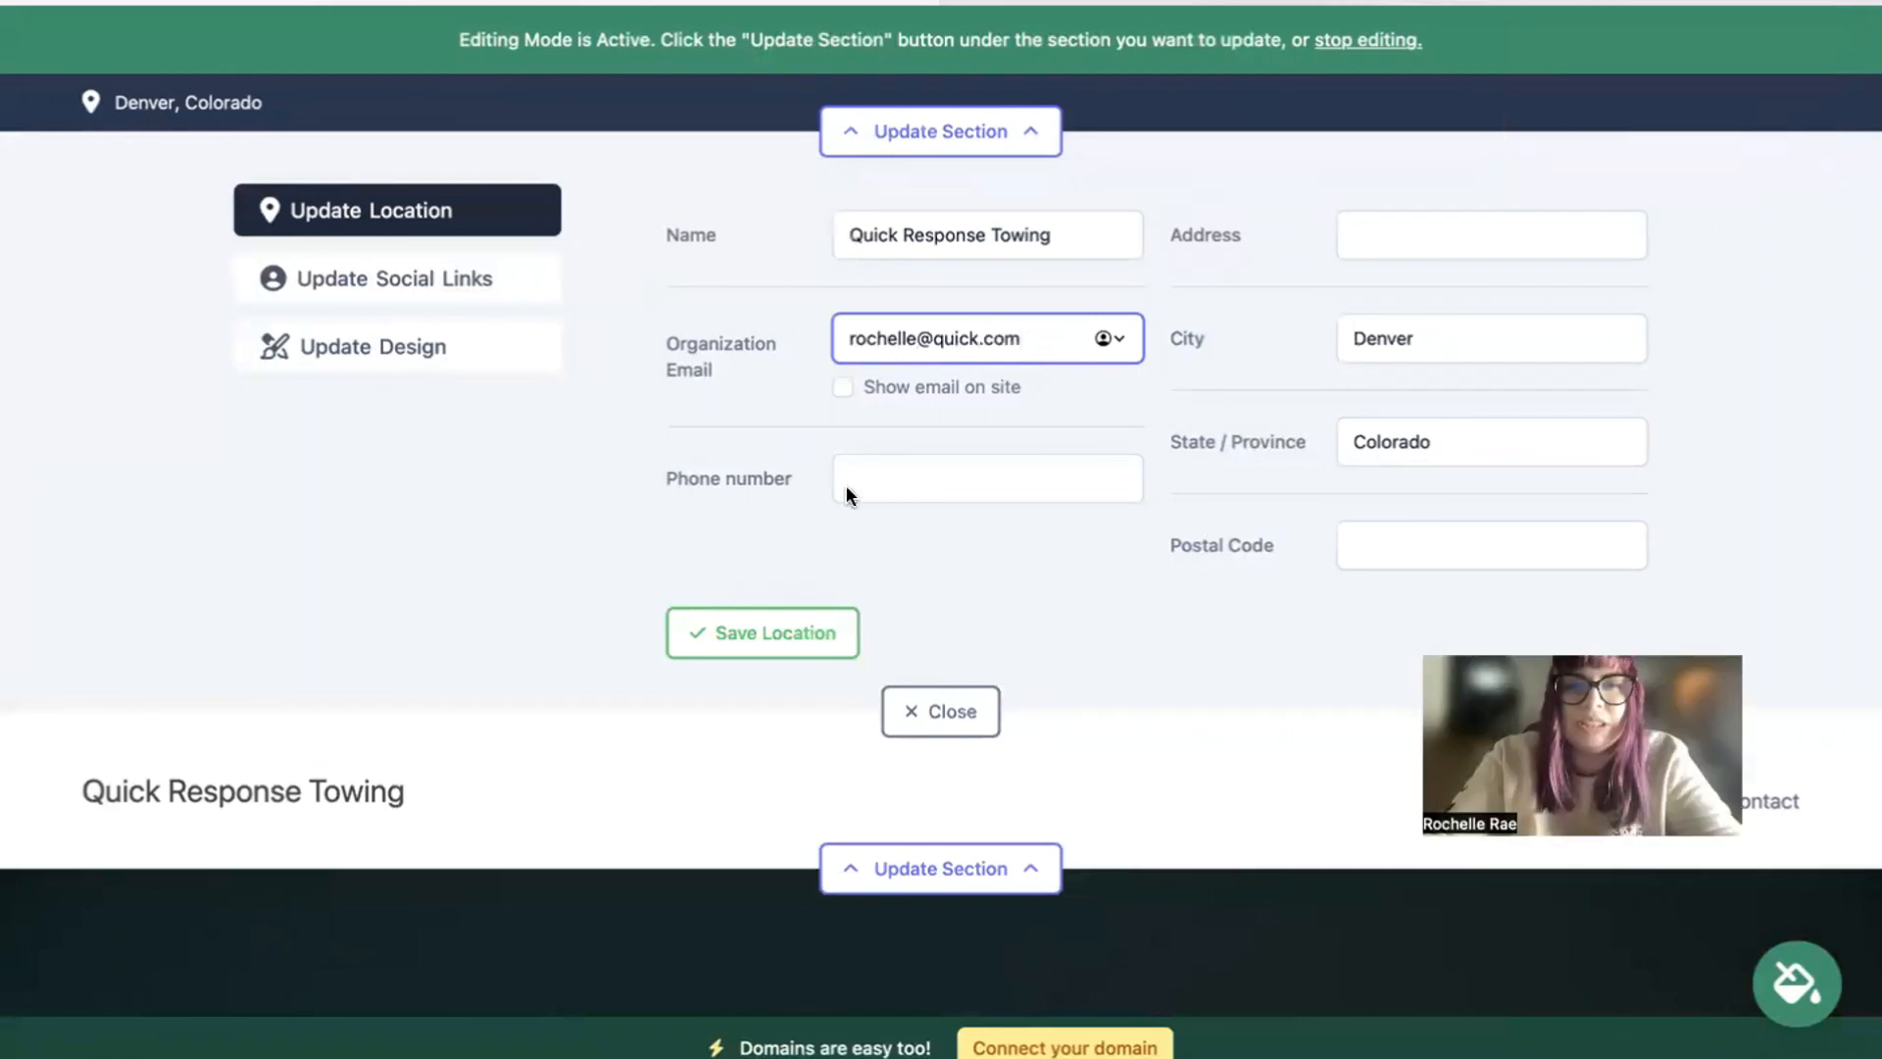
left_click(845, 382)
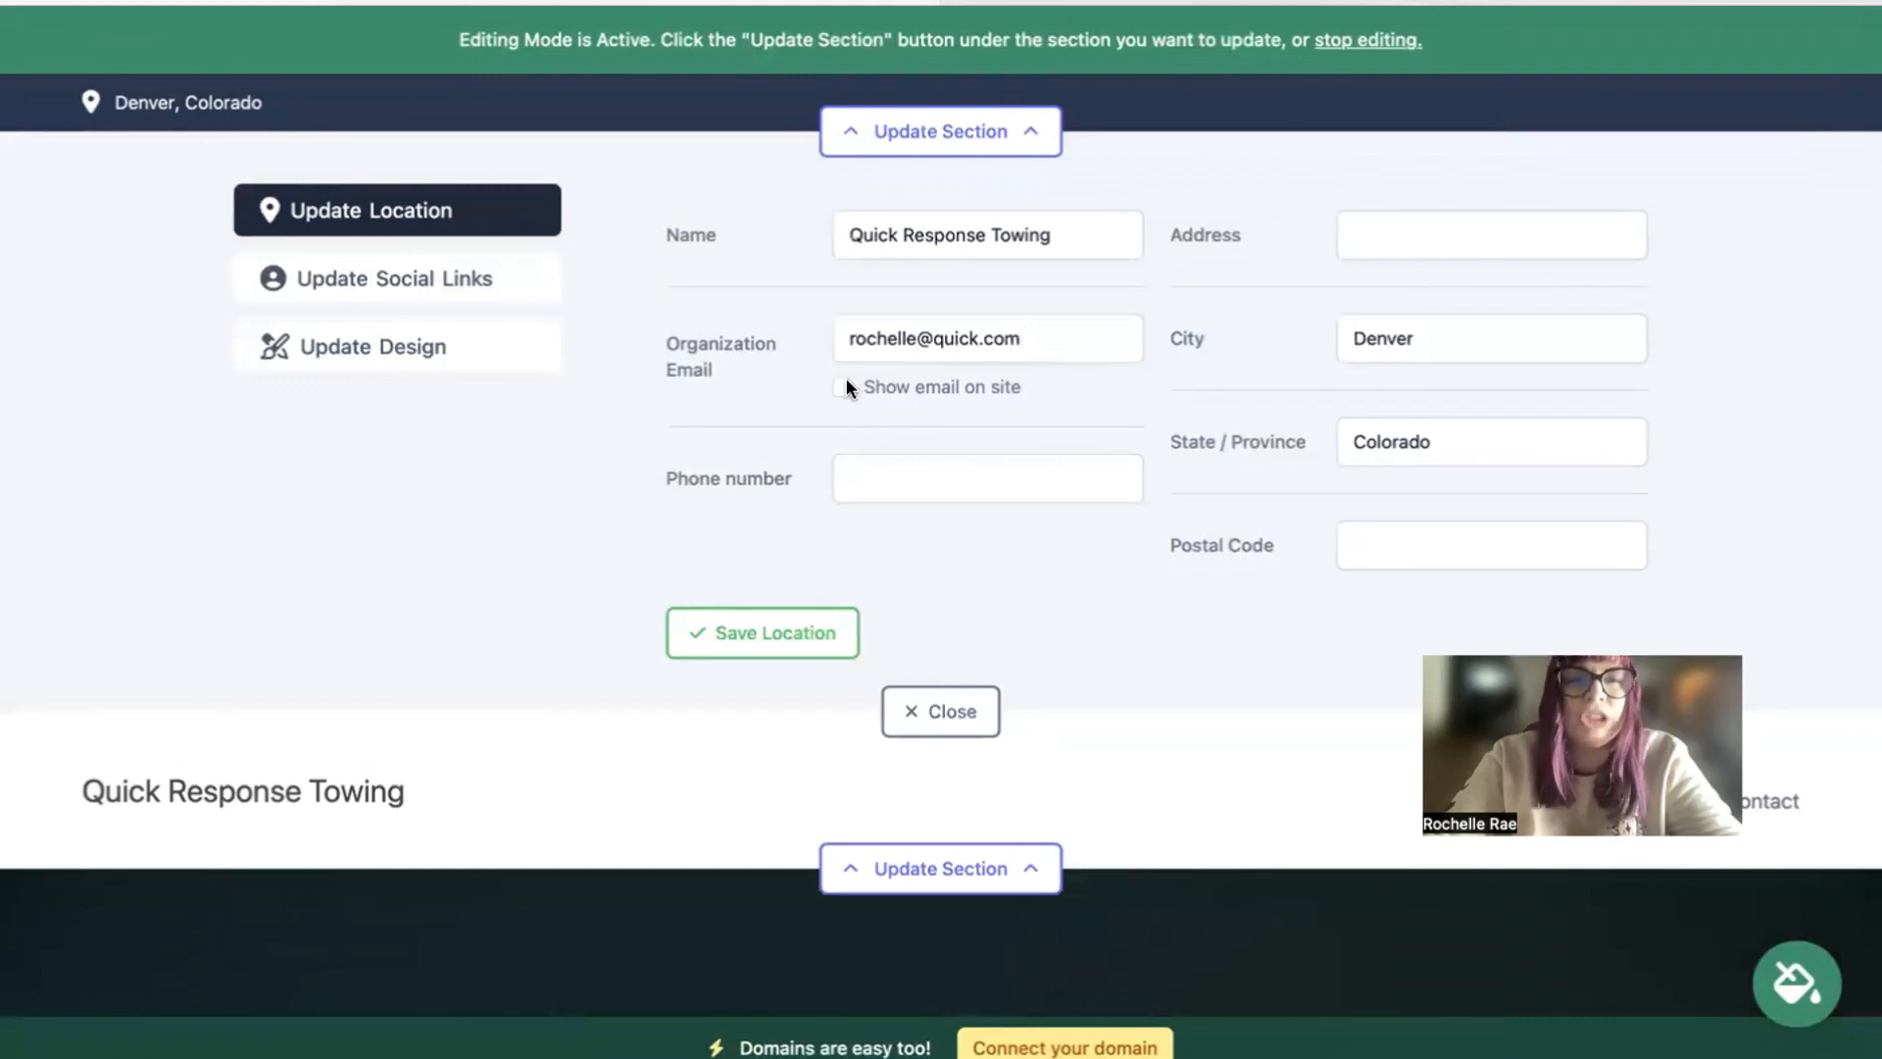
Step: Fill in the company's phone number, street address and postal code, and save the location details
left_click(960, 488)
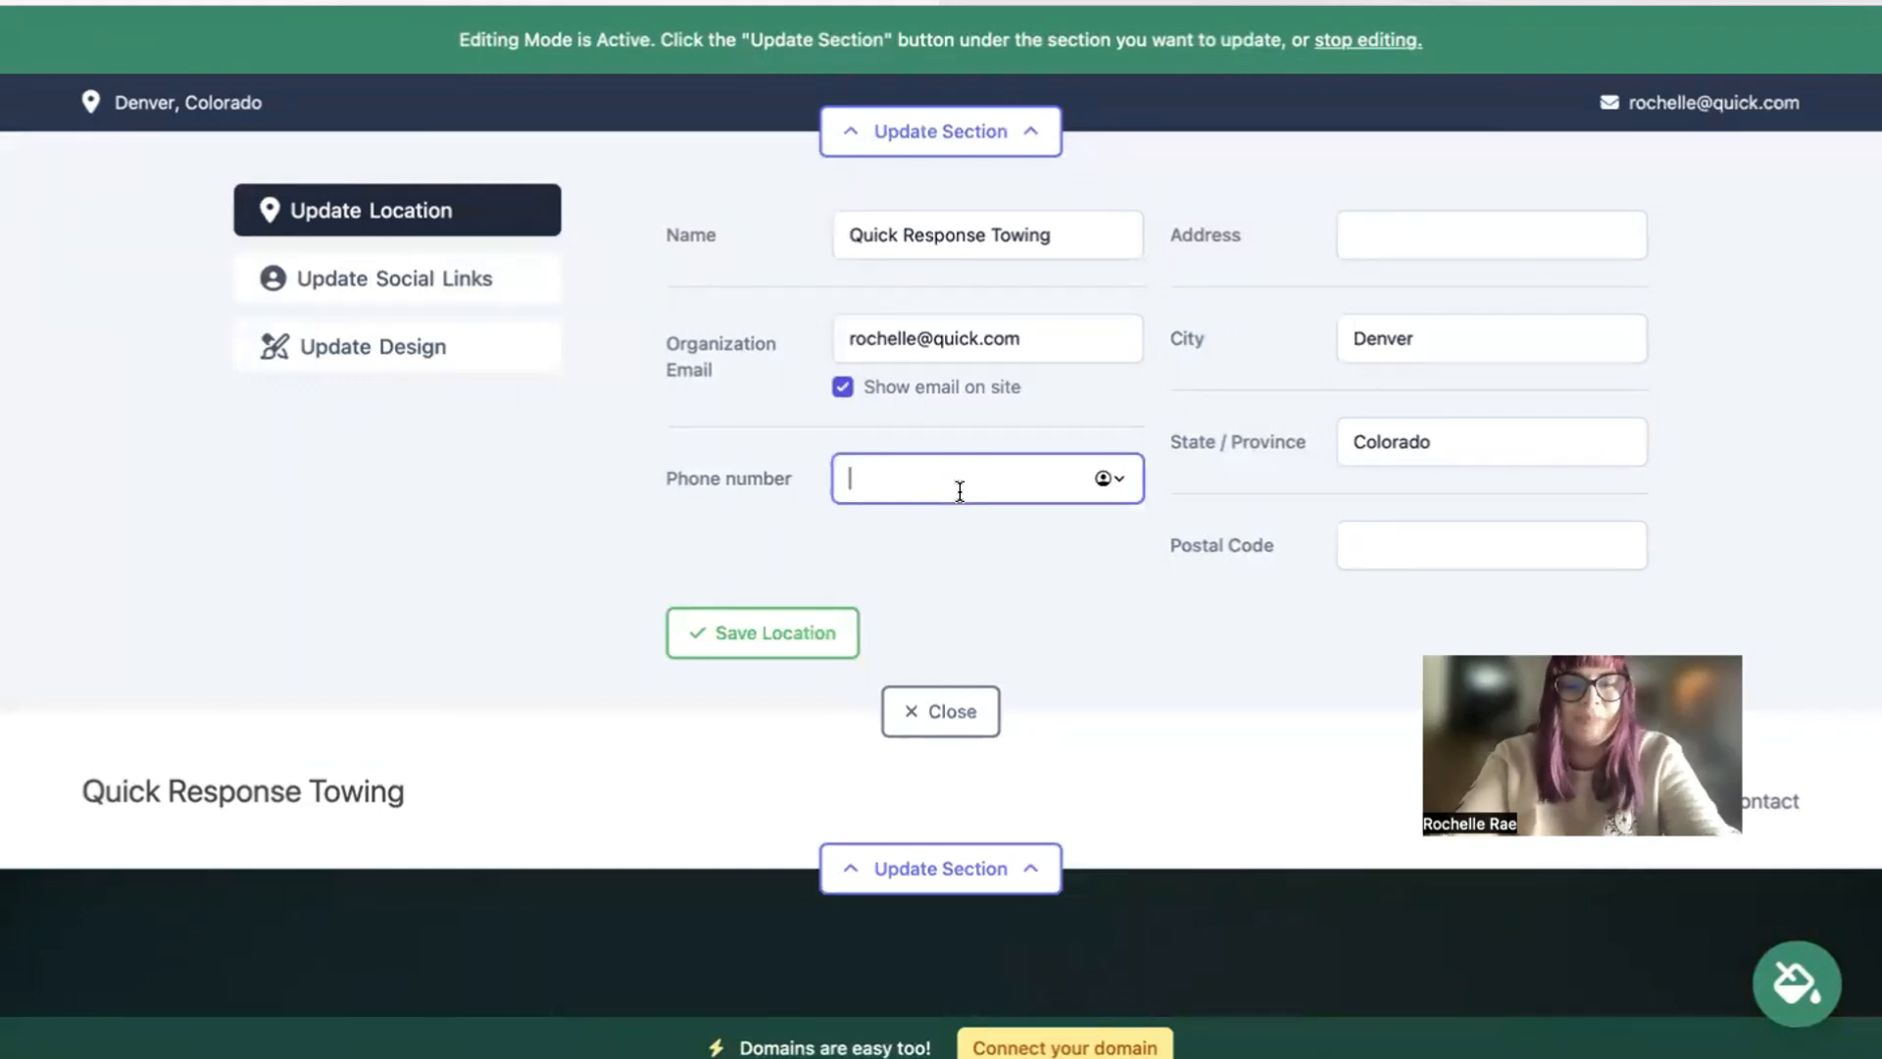
type("575-49494")
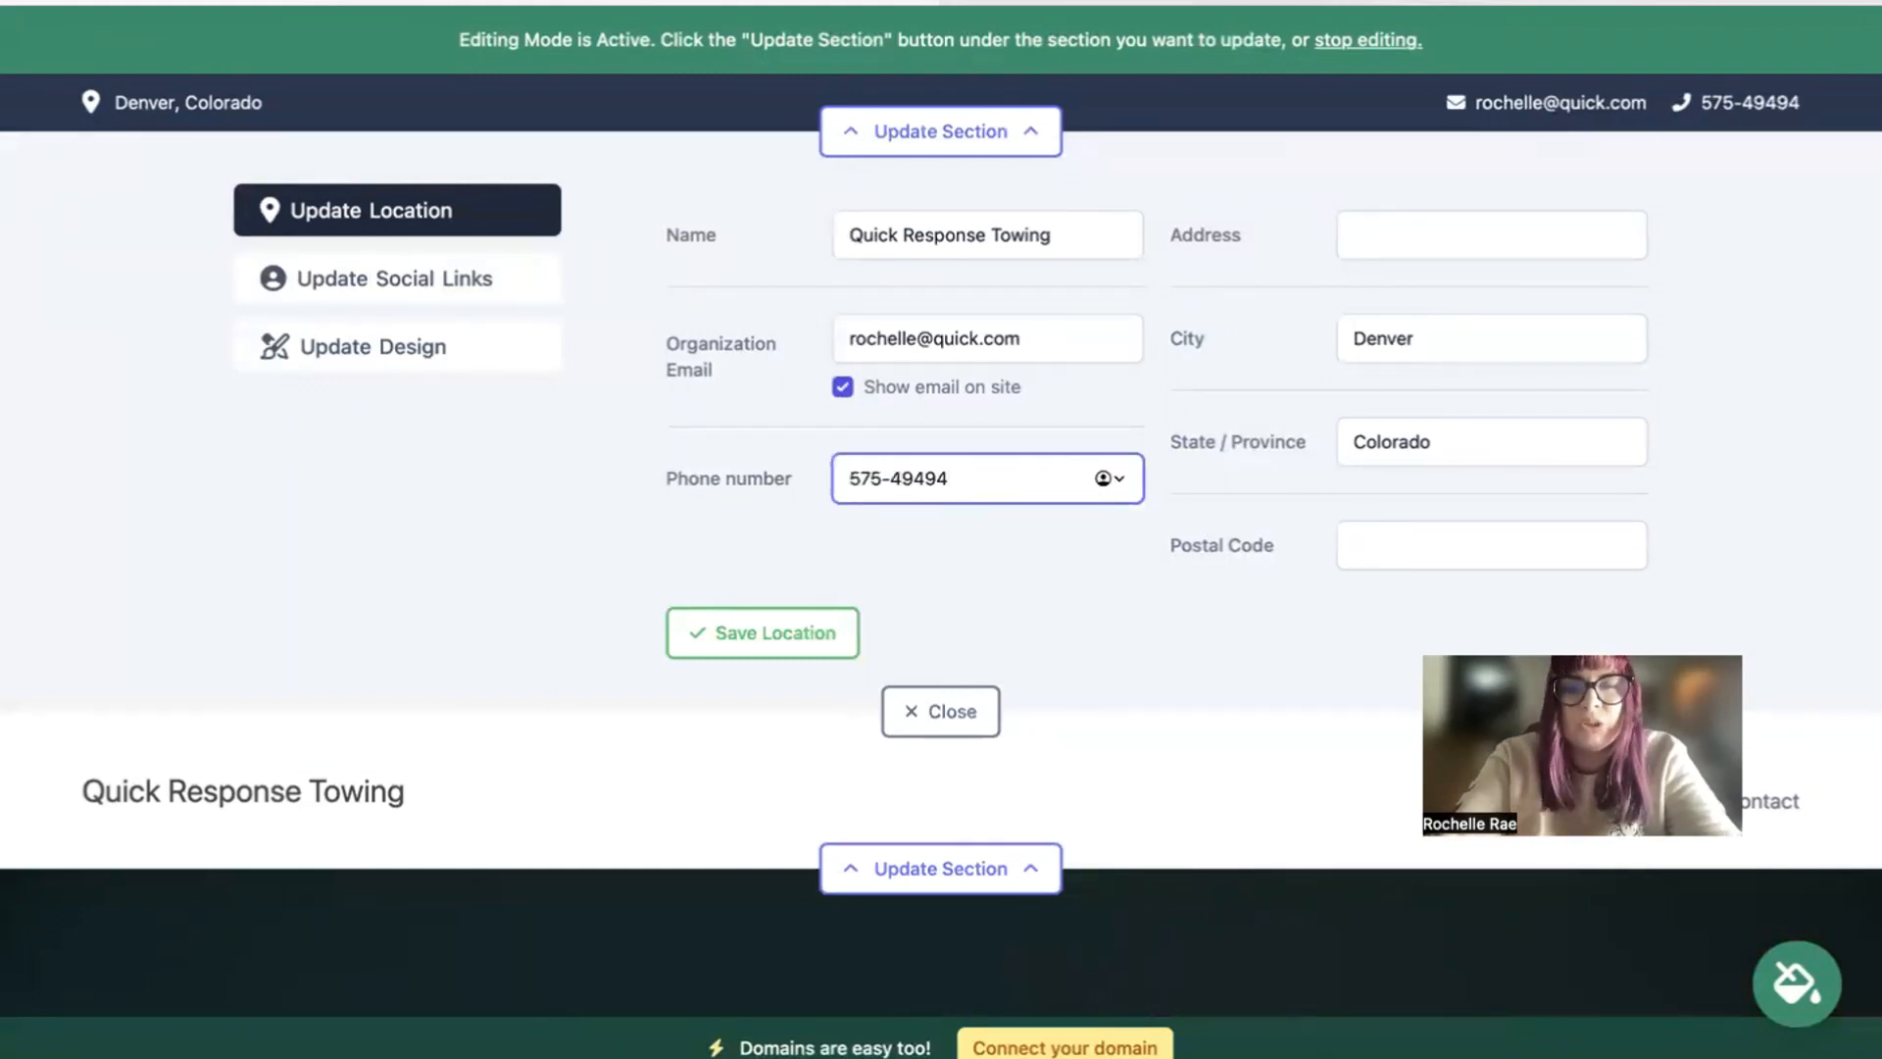
left_click(1483, 231)
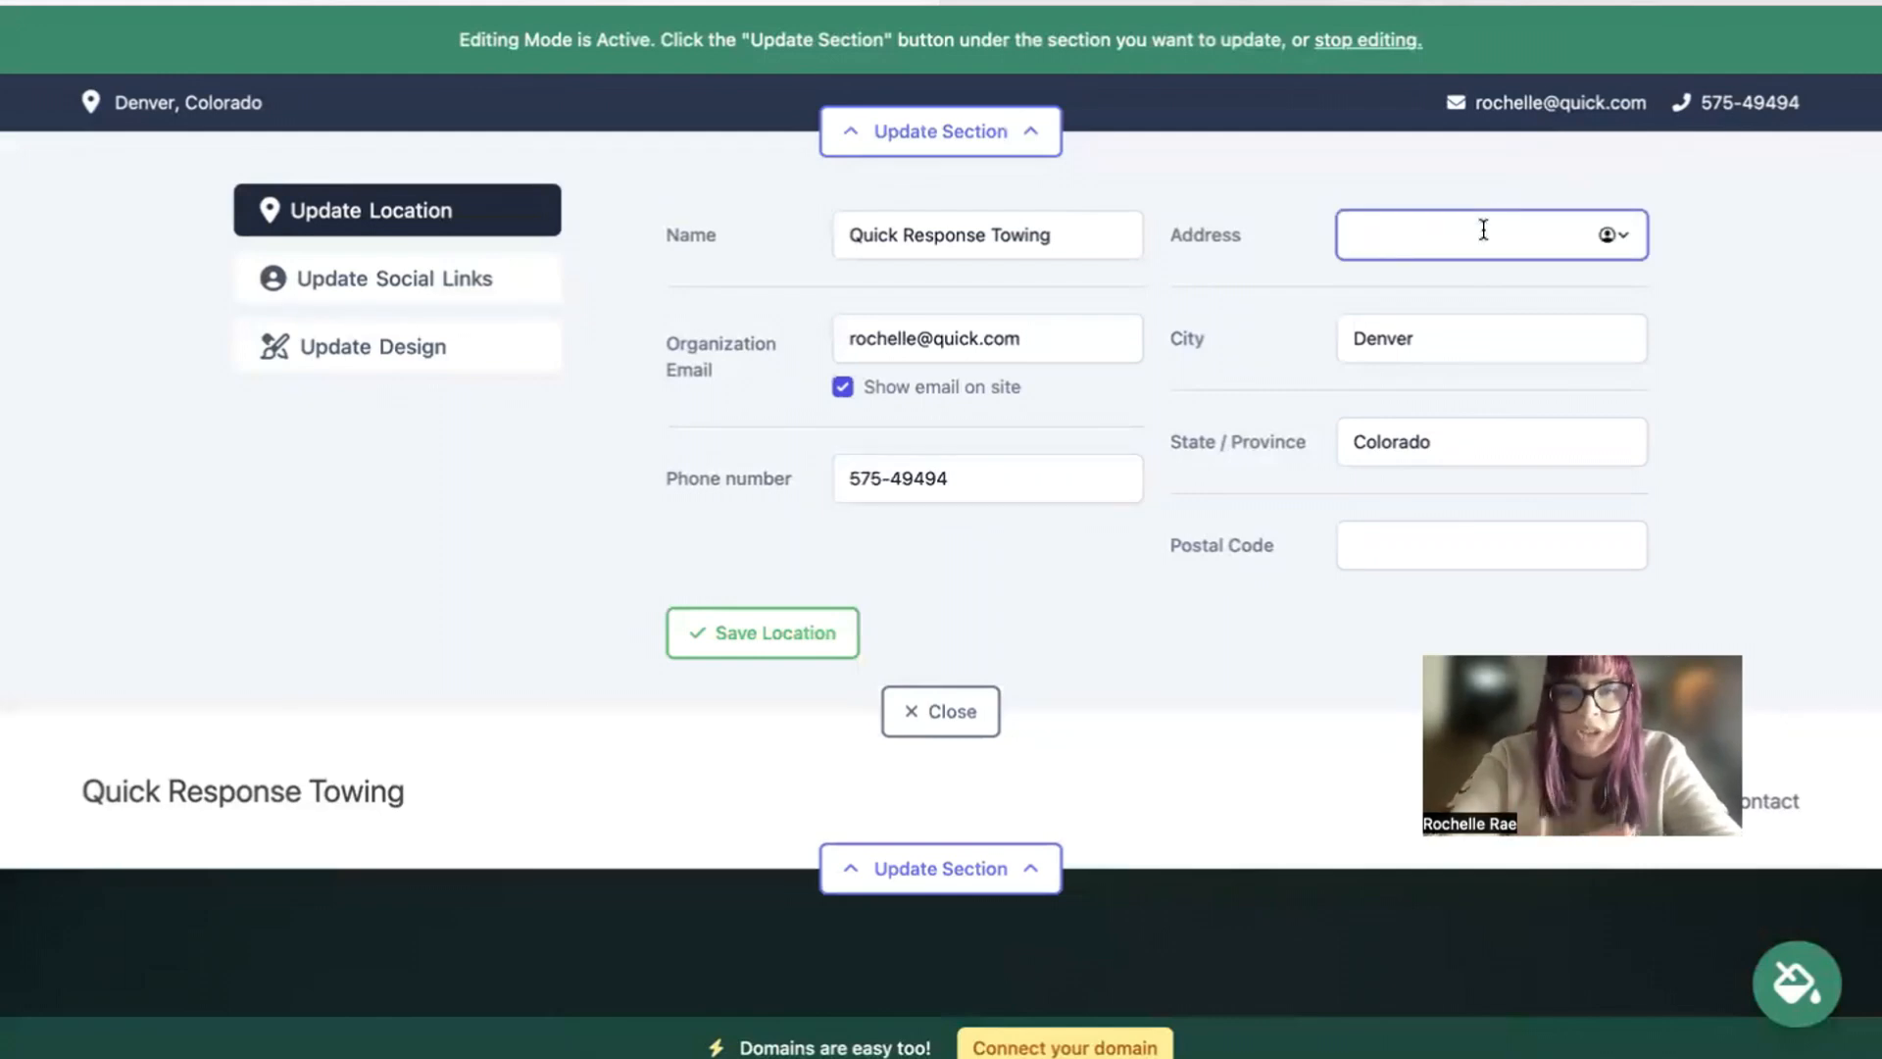
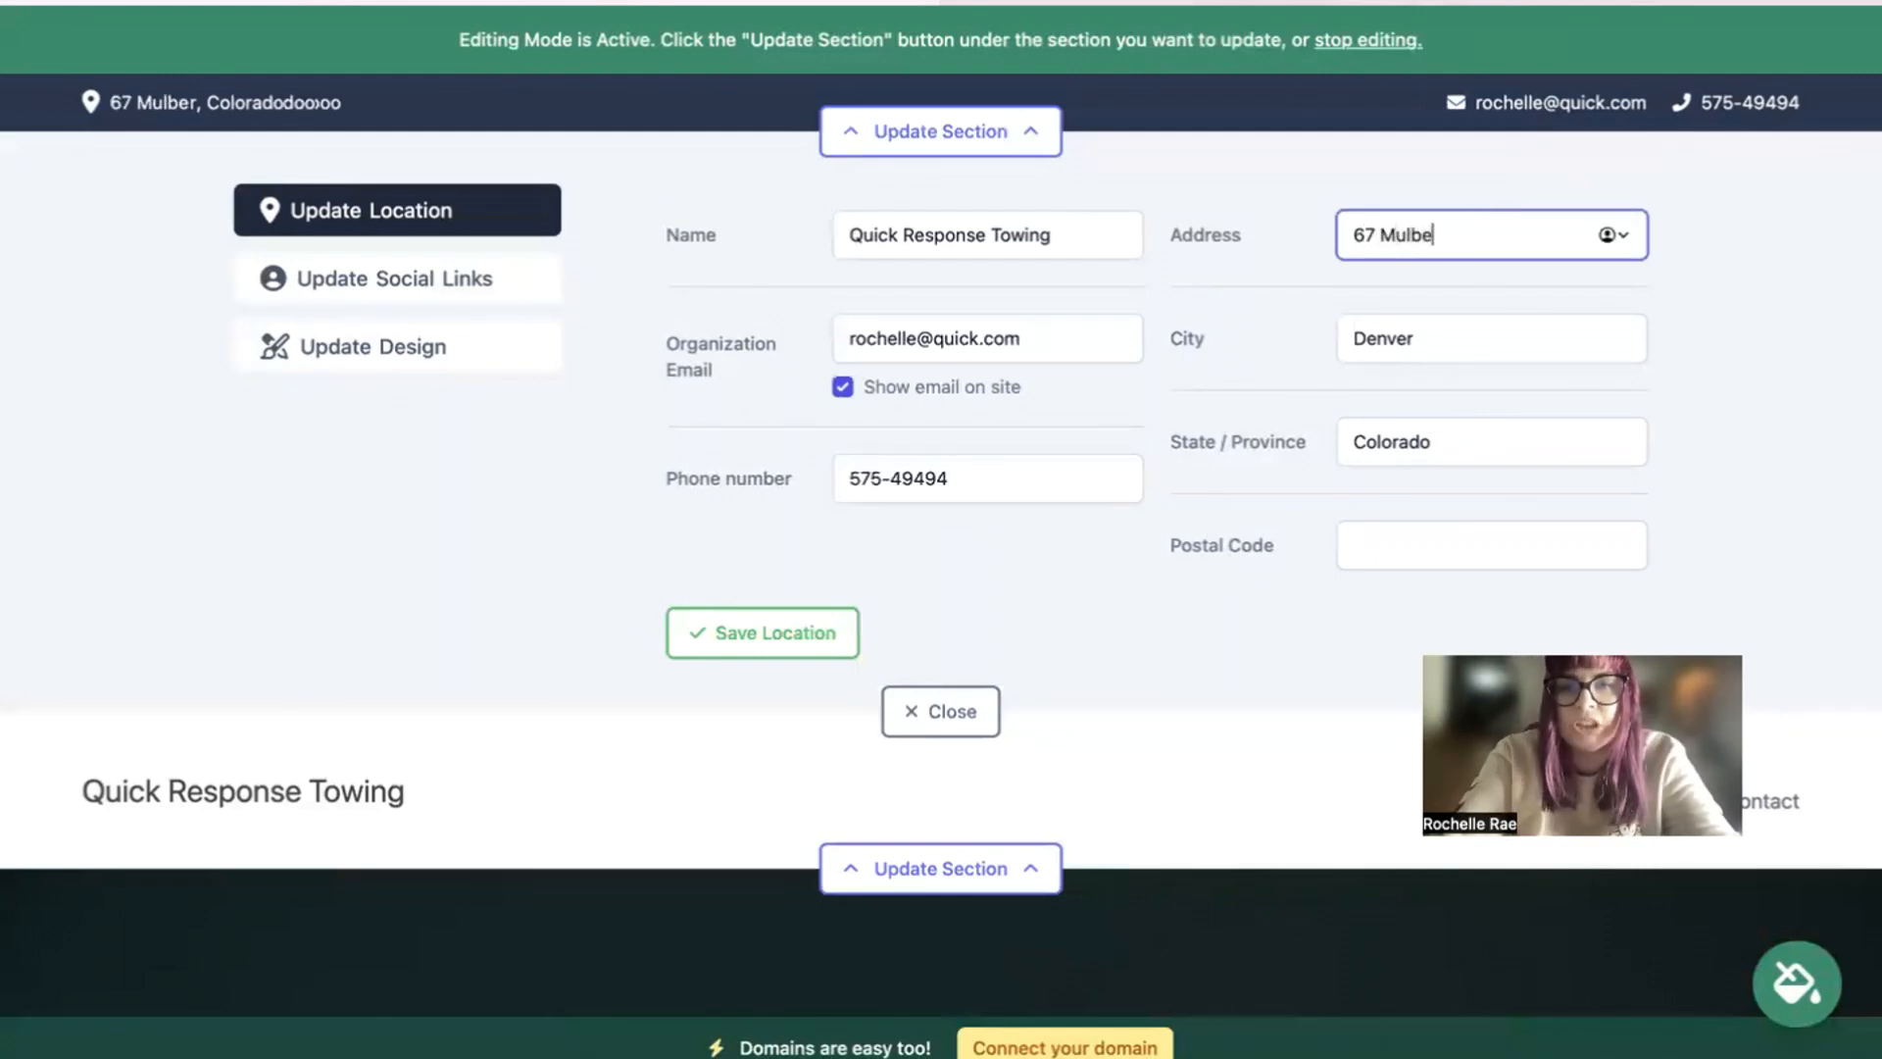
left_click(1506, 559)
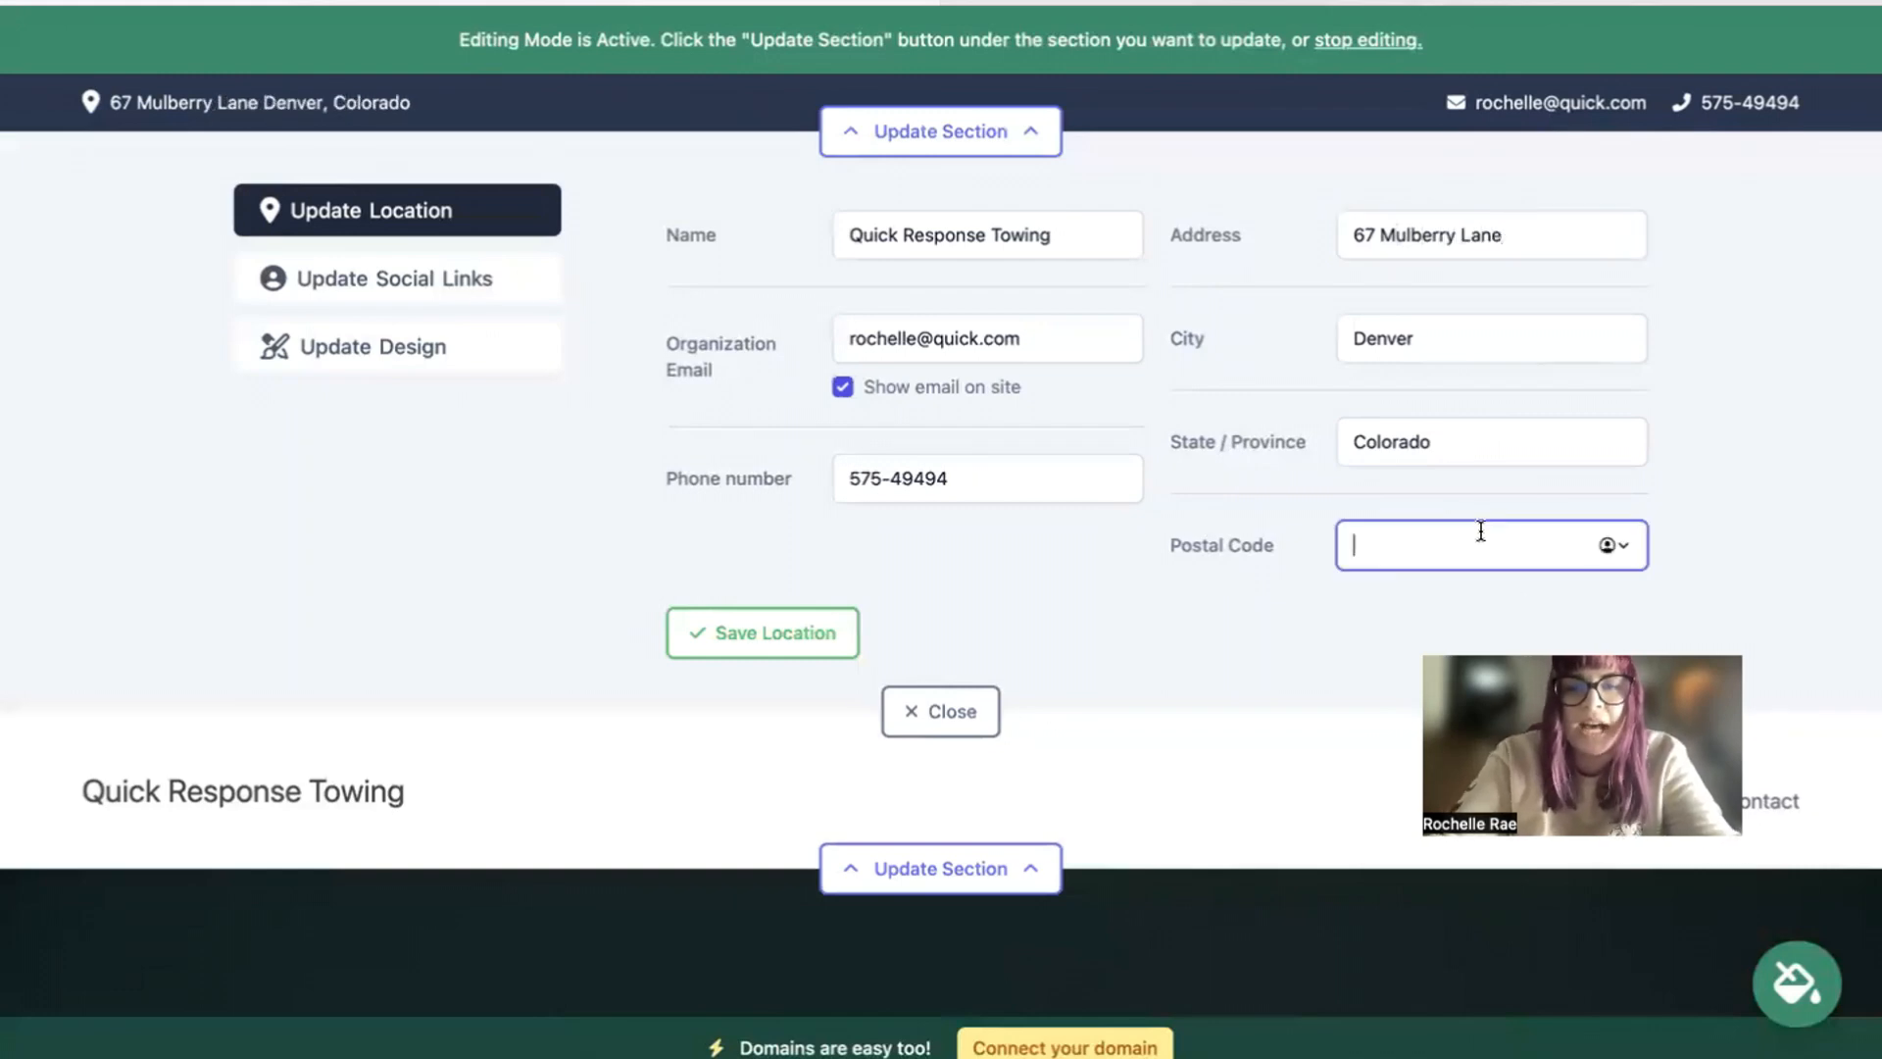
type("49493")
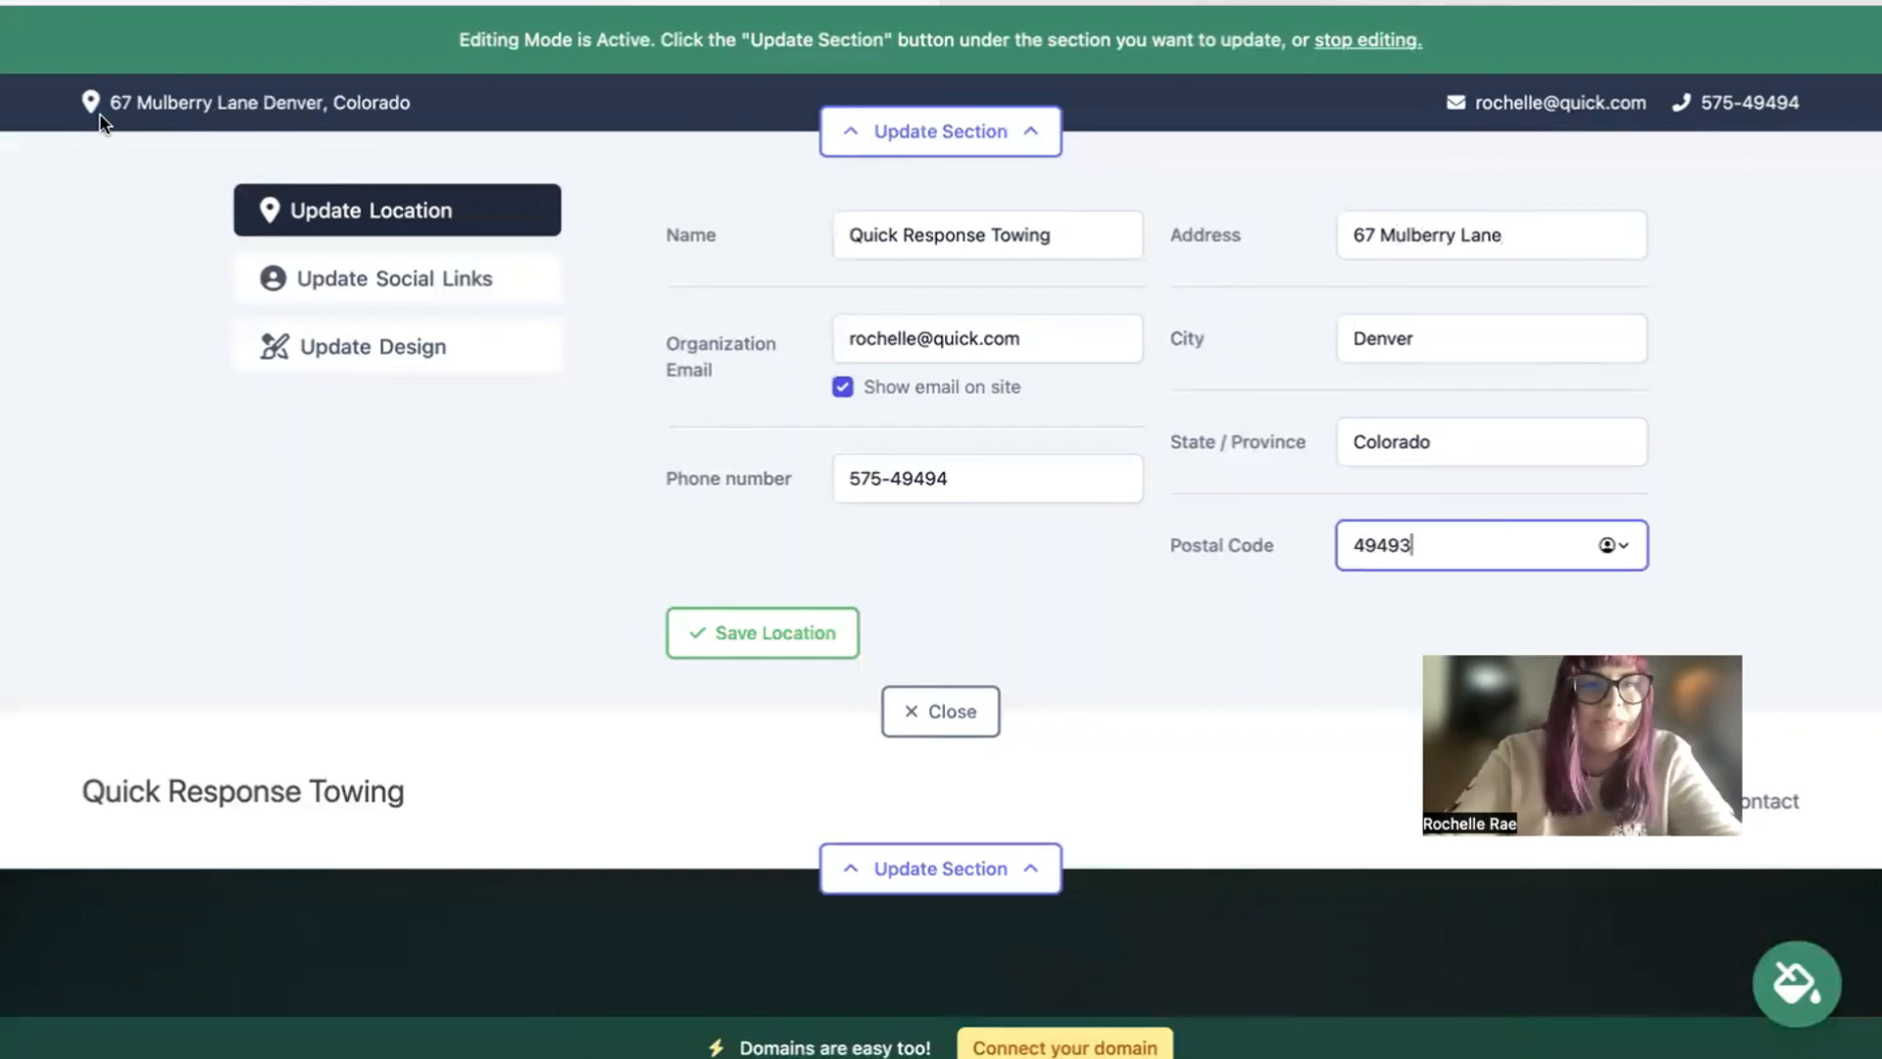
left_click(796, 639)
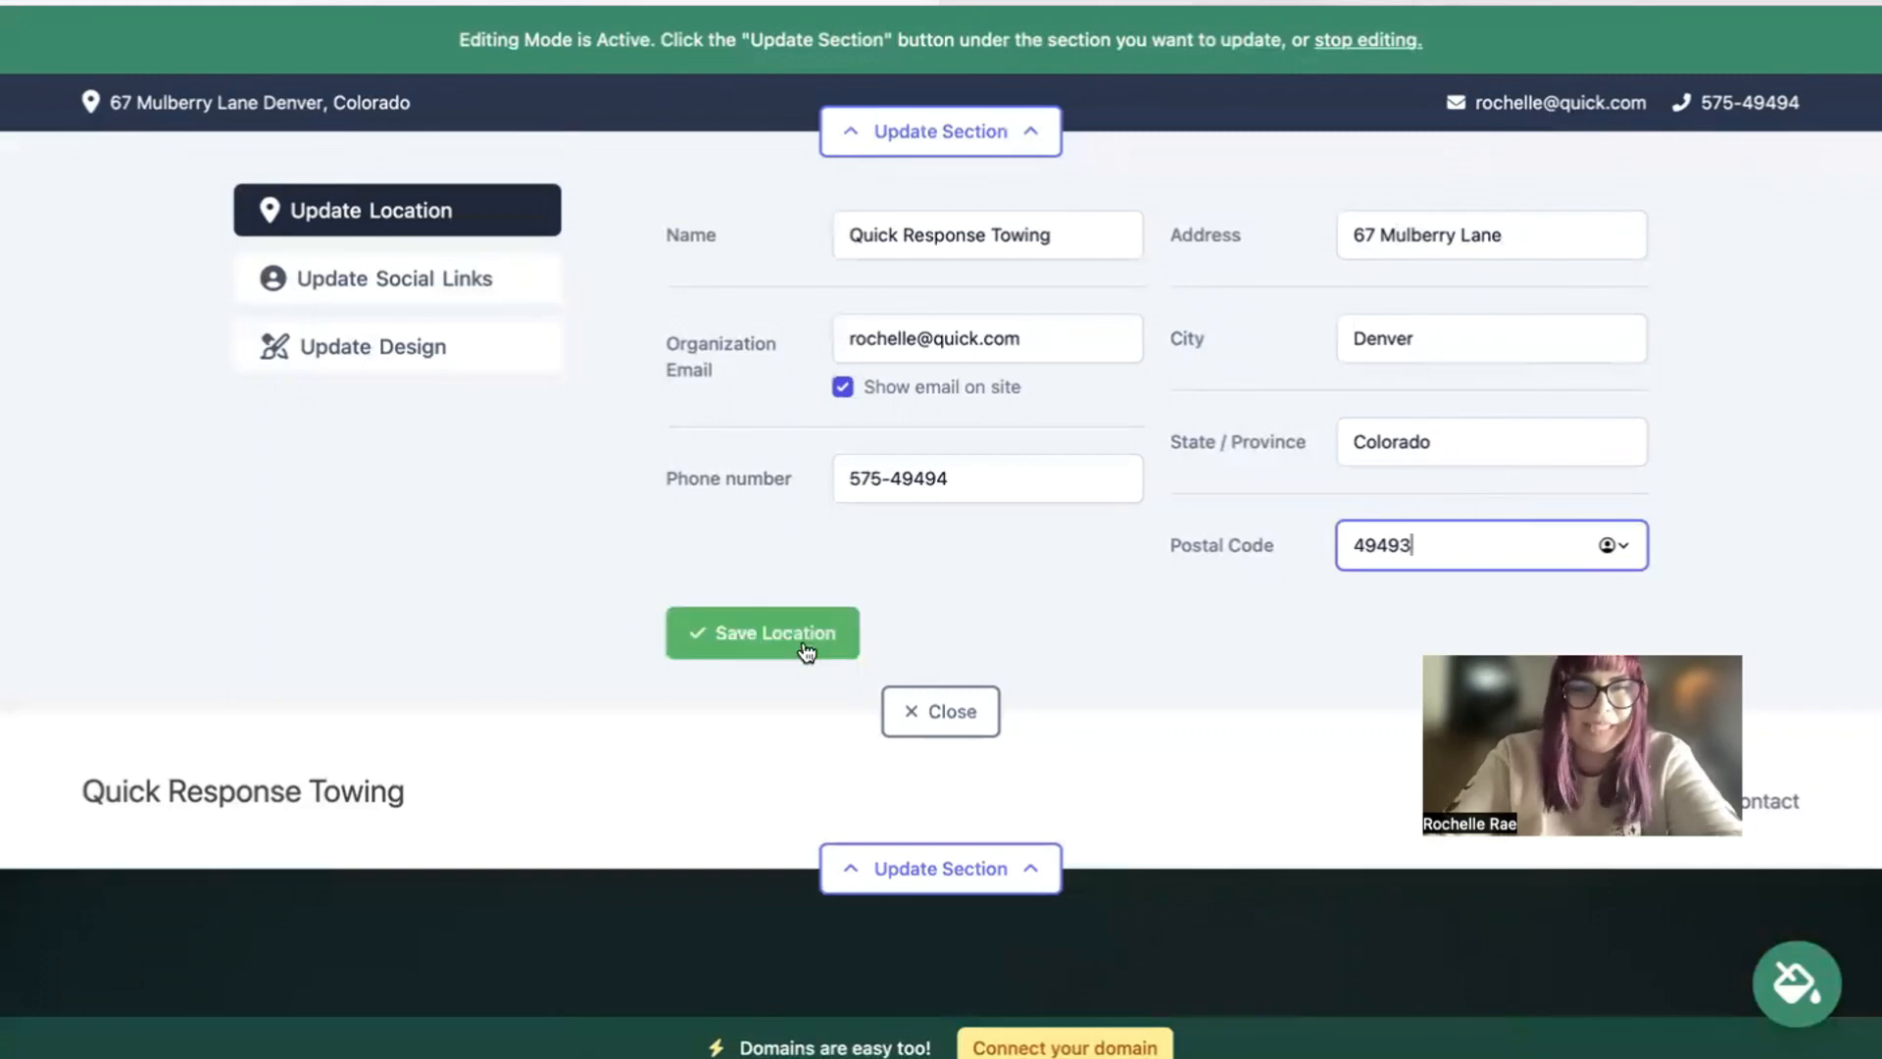
Step: View the top bar's social link fields, and close that section's editor without entering any links
left_click(433, 282)
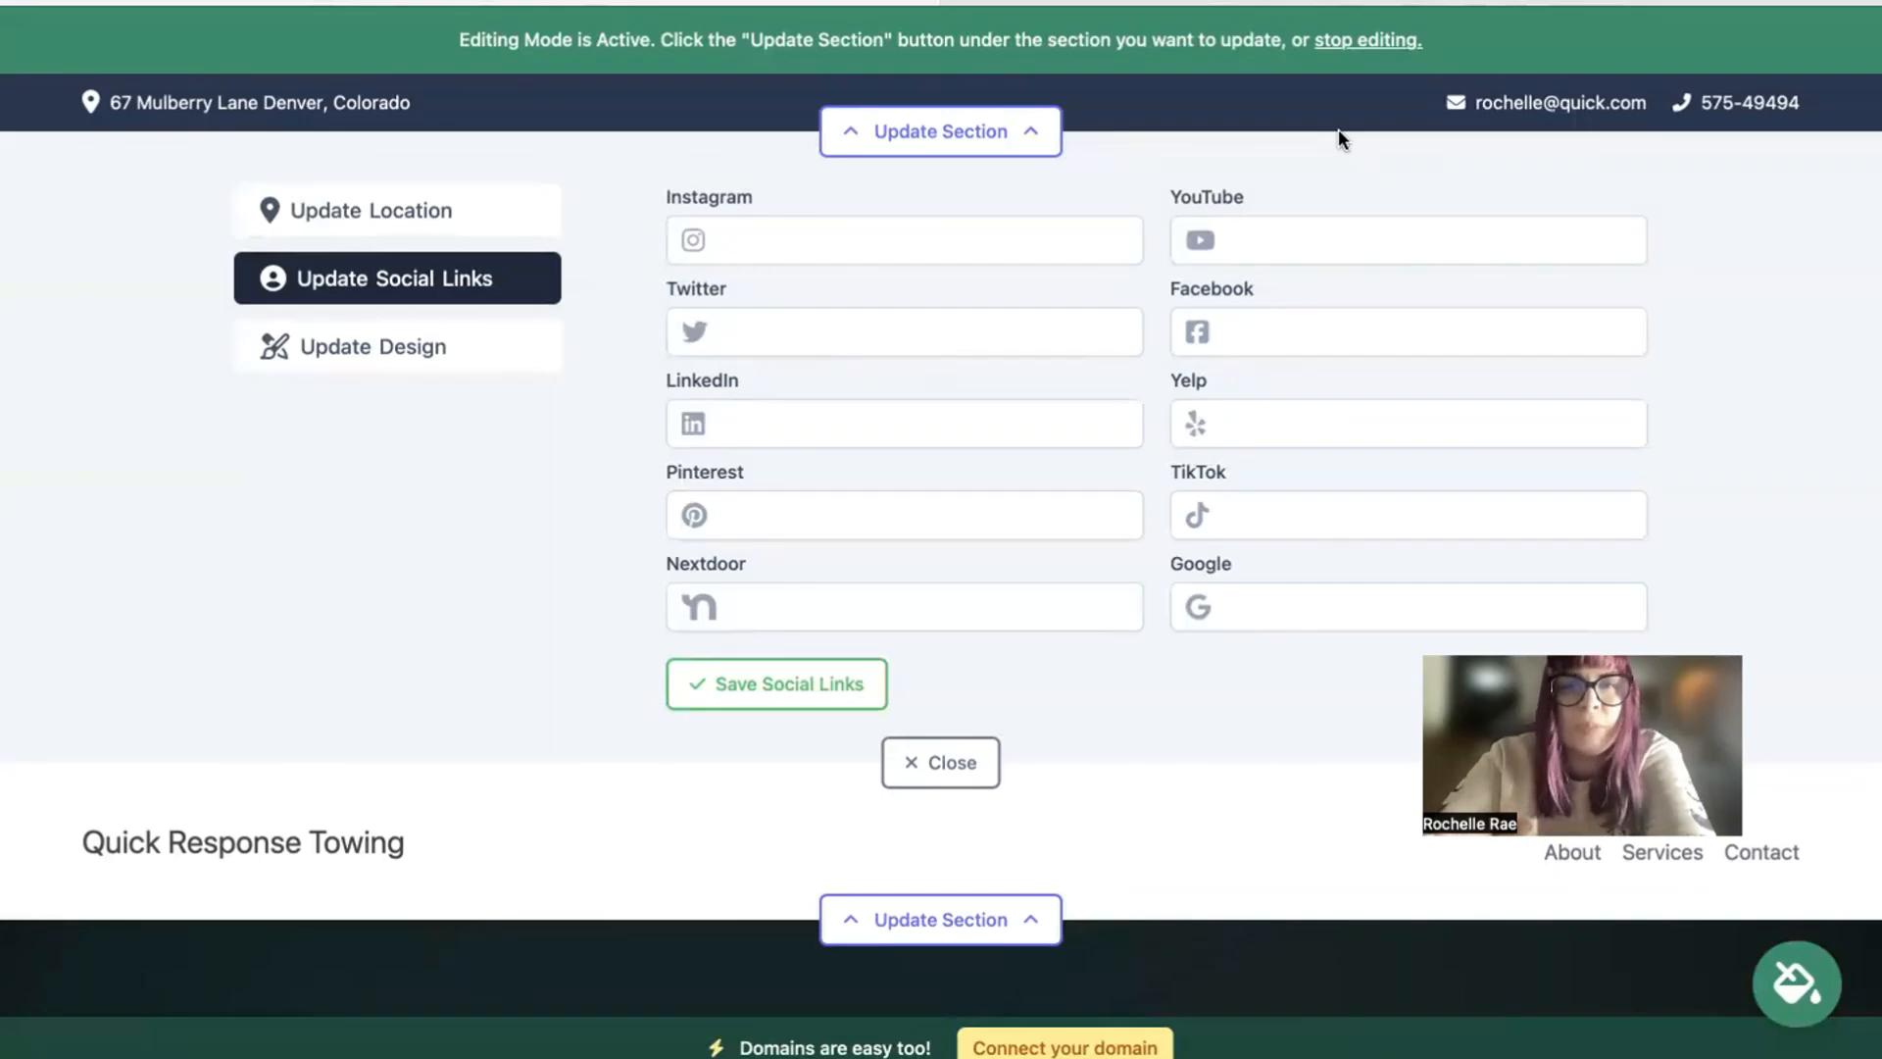
left_click(952, 762)
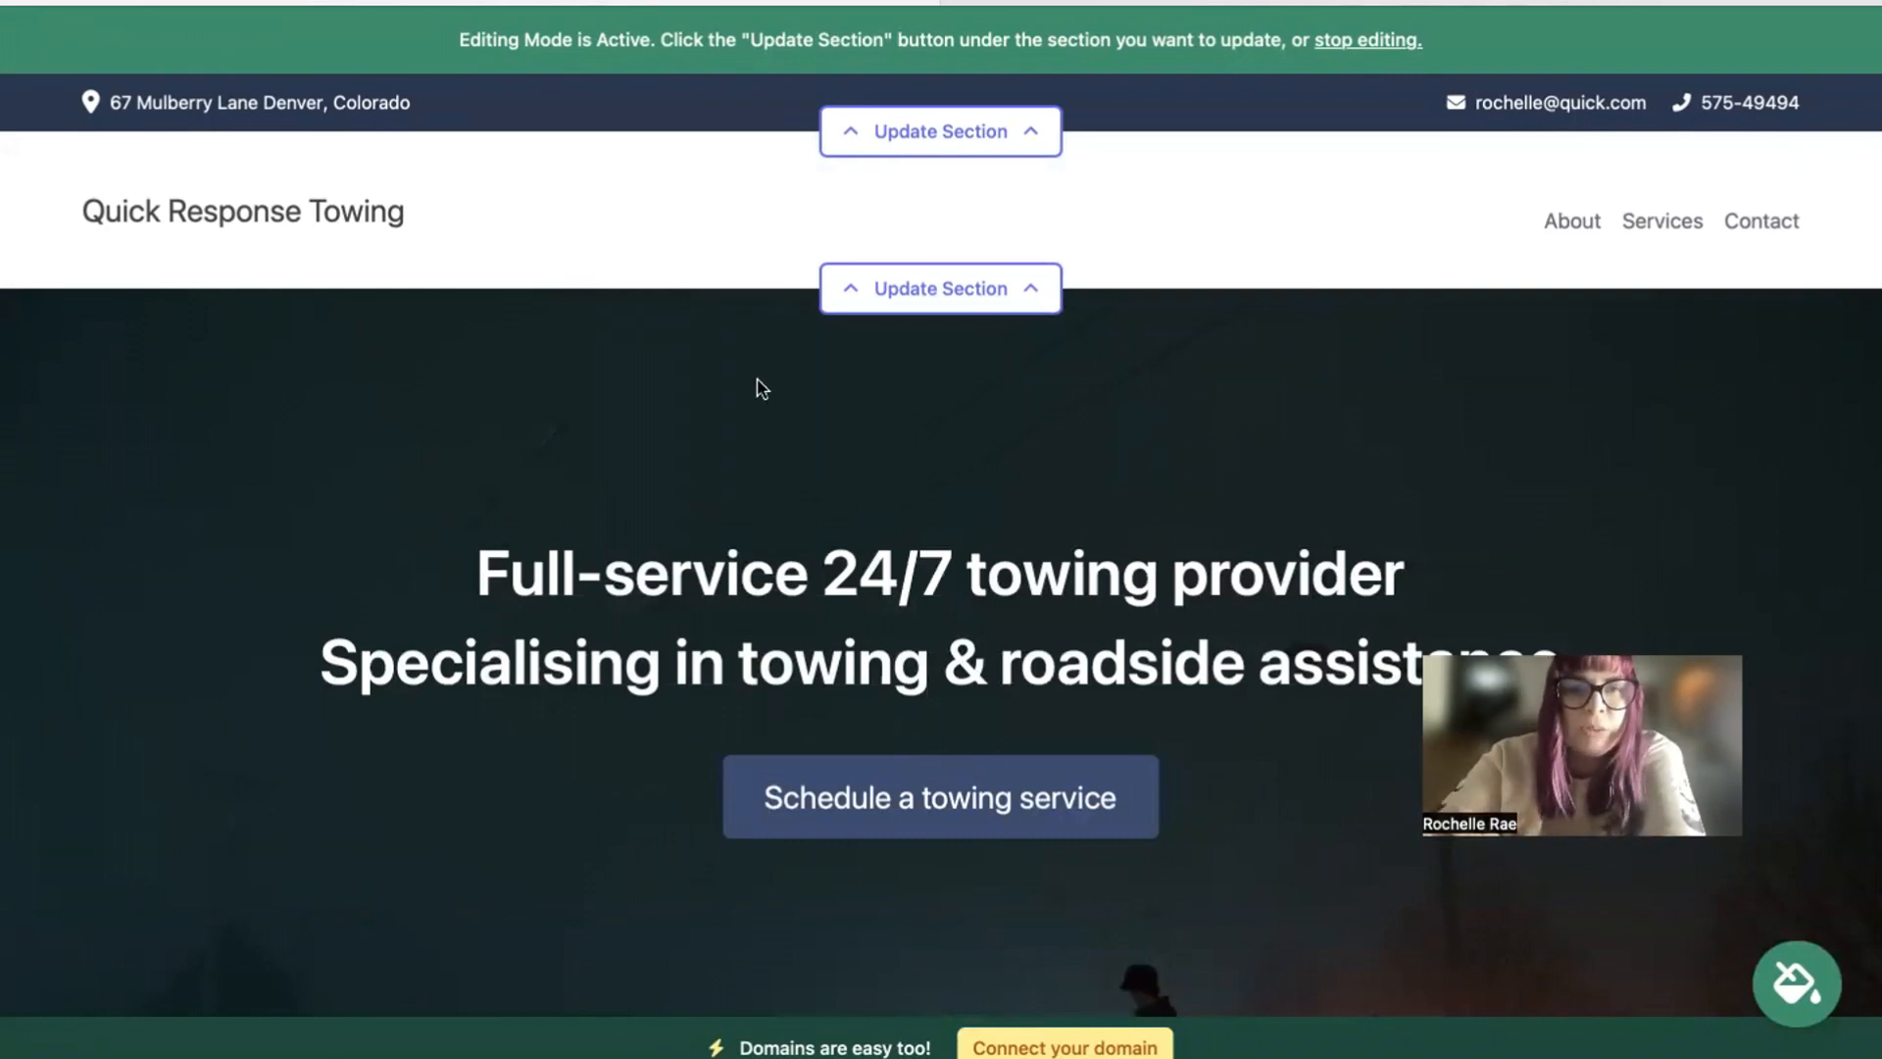
Step: Upload the Mighty Sites image from the Downloads folder as the header section's logo and save it
left_click(947, 292)
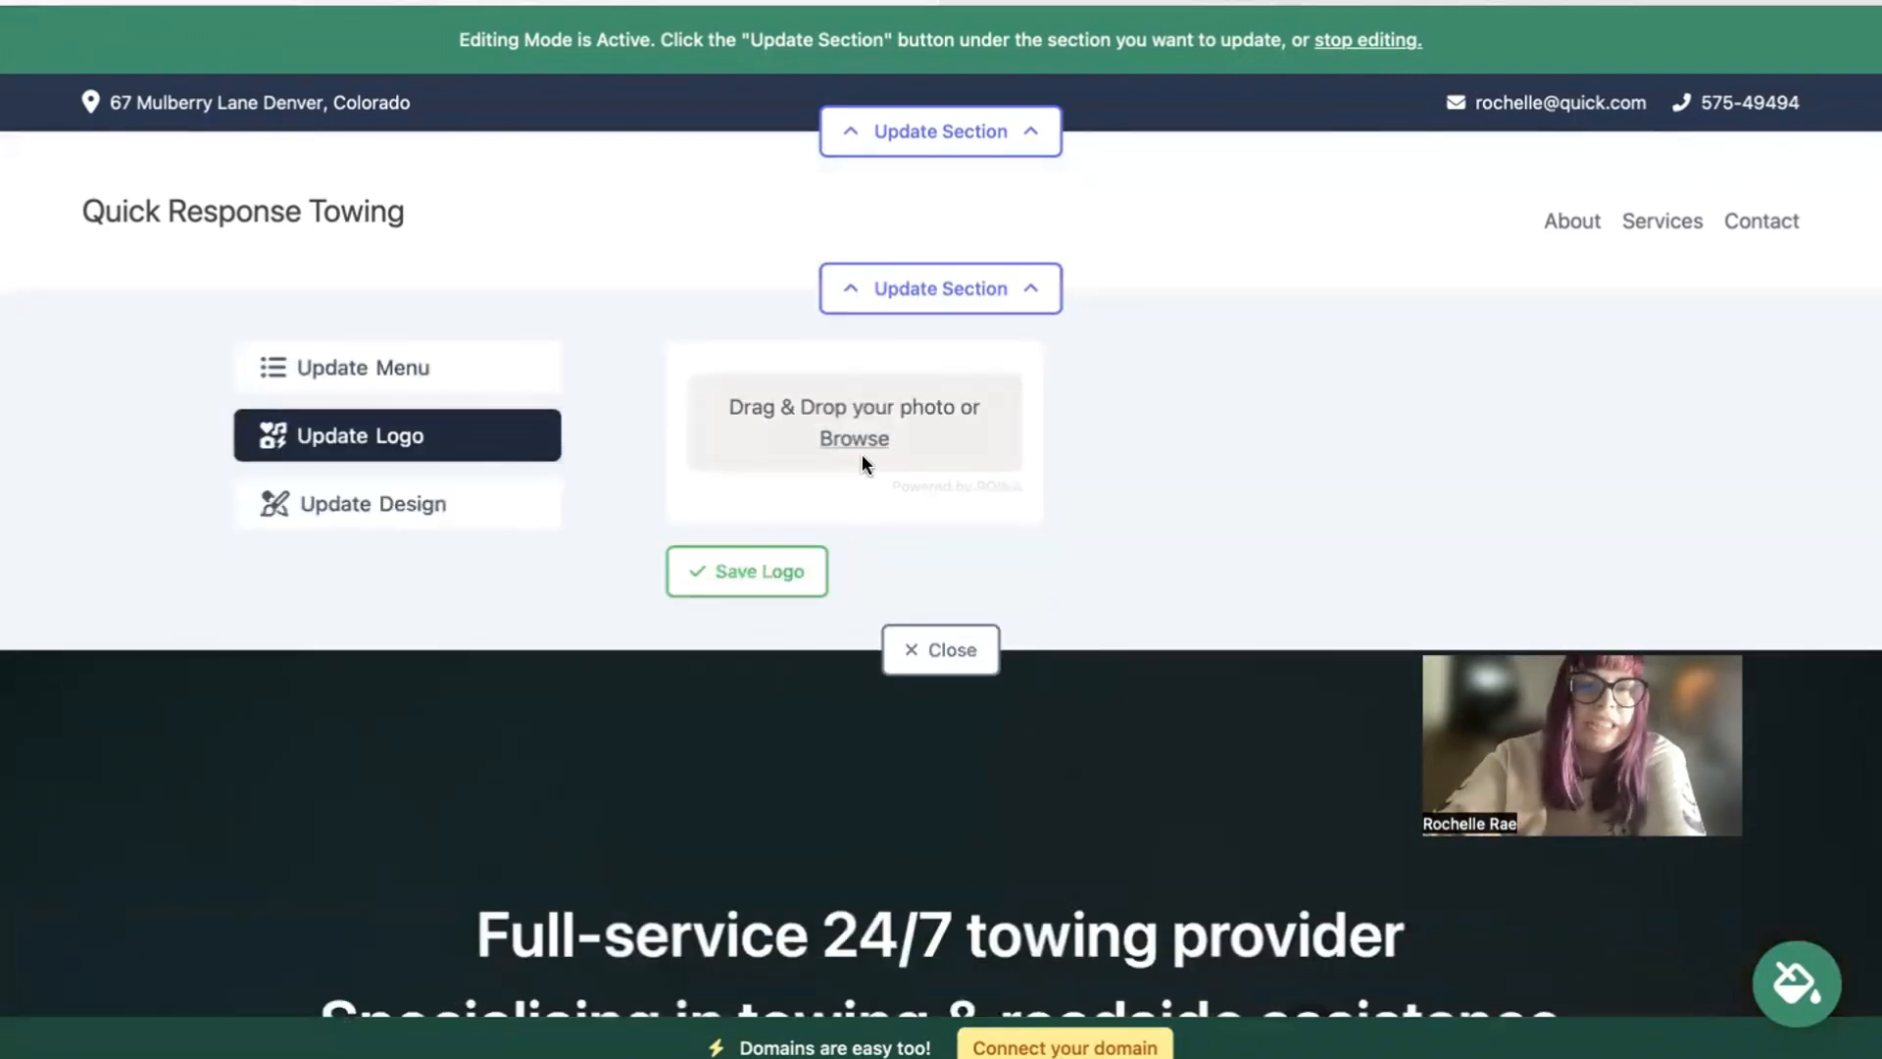
left_click(849, 441)
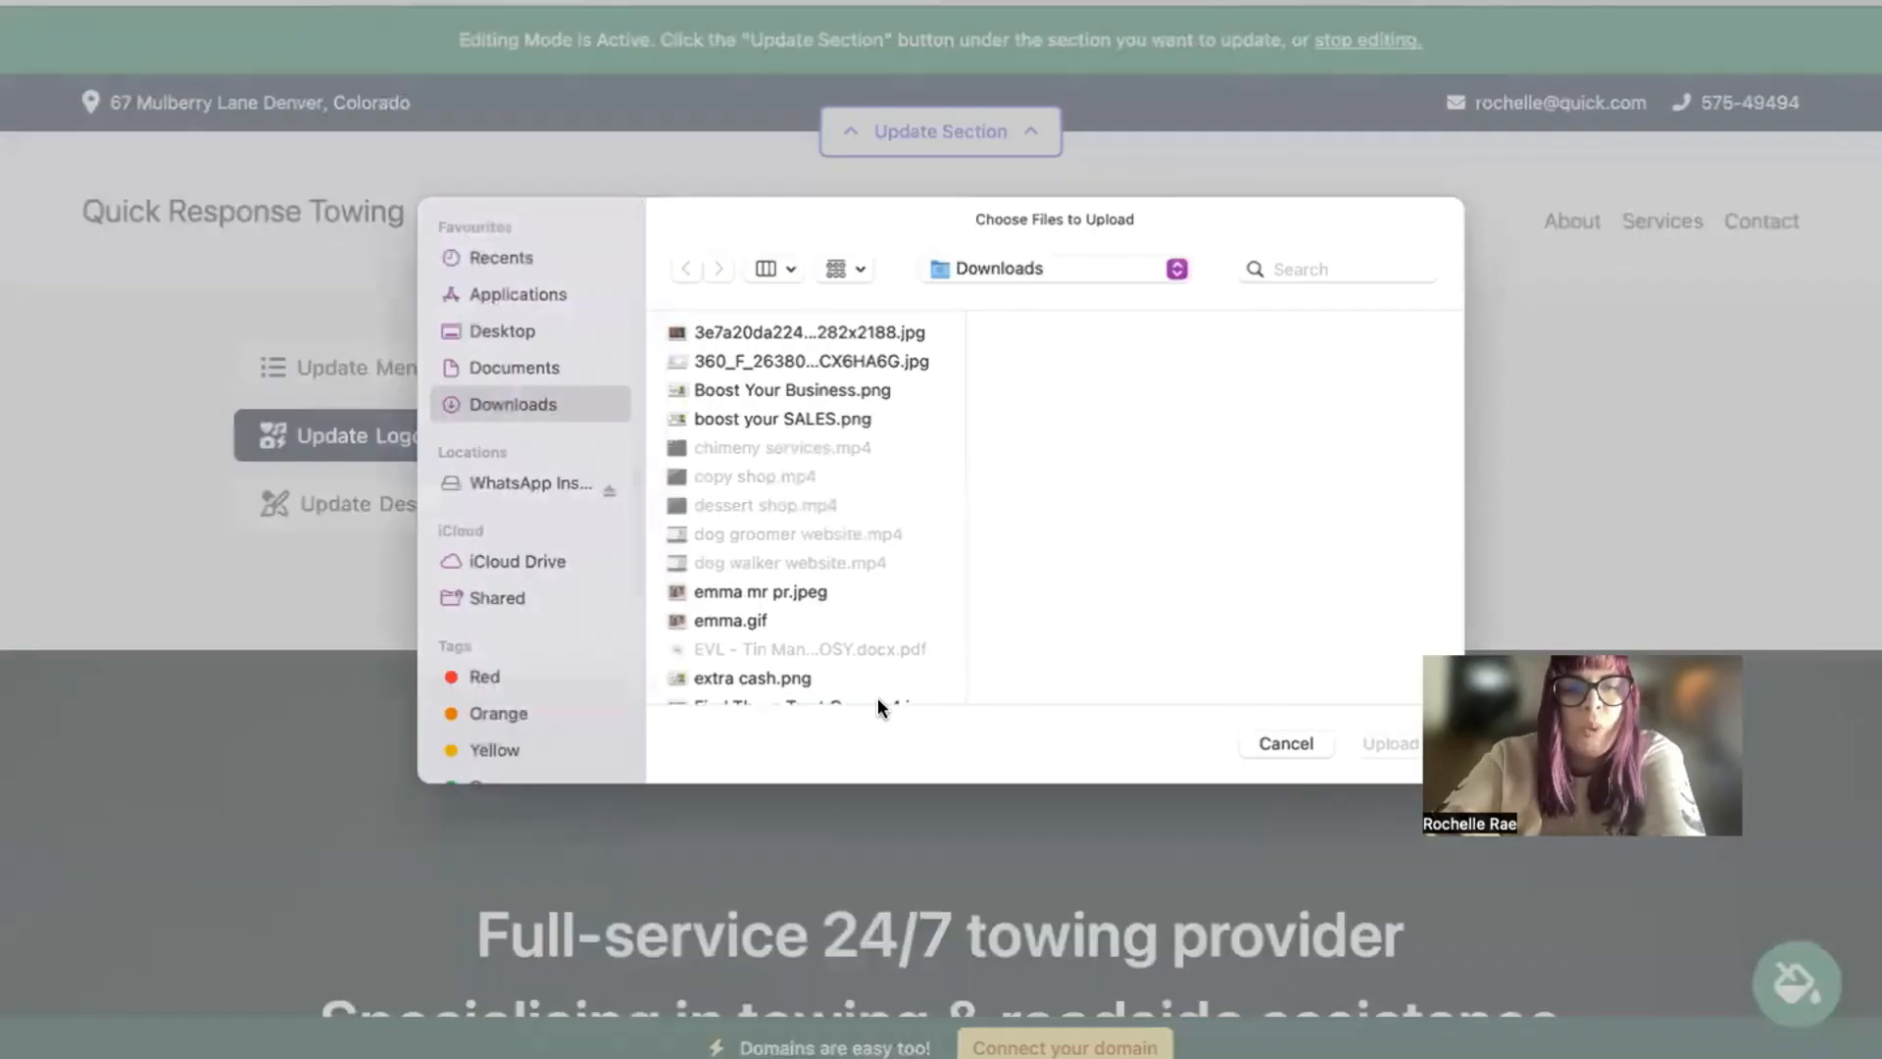
left_click(878, 697)
key("Down")
key("Down")
key("Down")
key("Down")
key("Down")
key("Down")
key("Down")
key("Down")
key("Down")
key("Down")
key("Down")
key("Down")
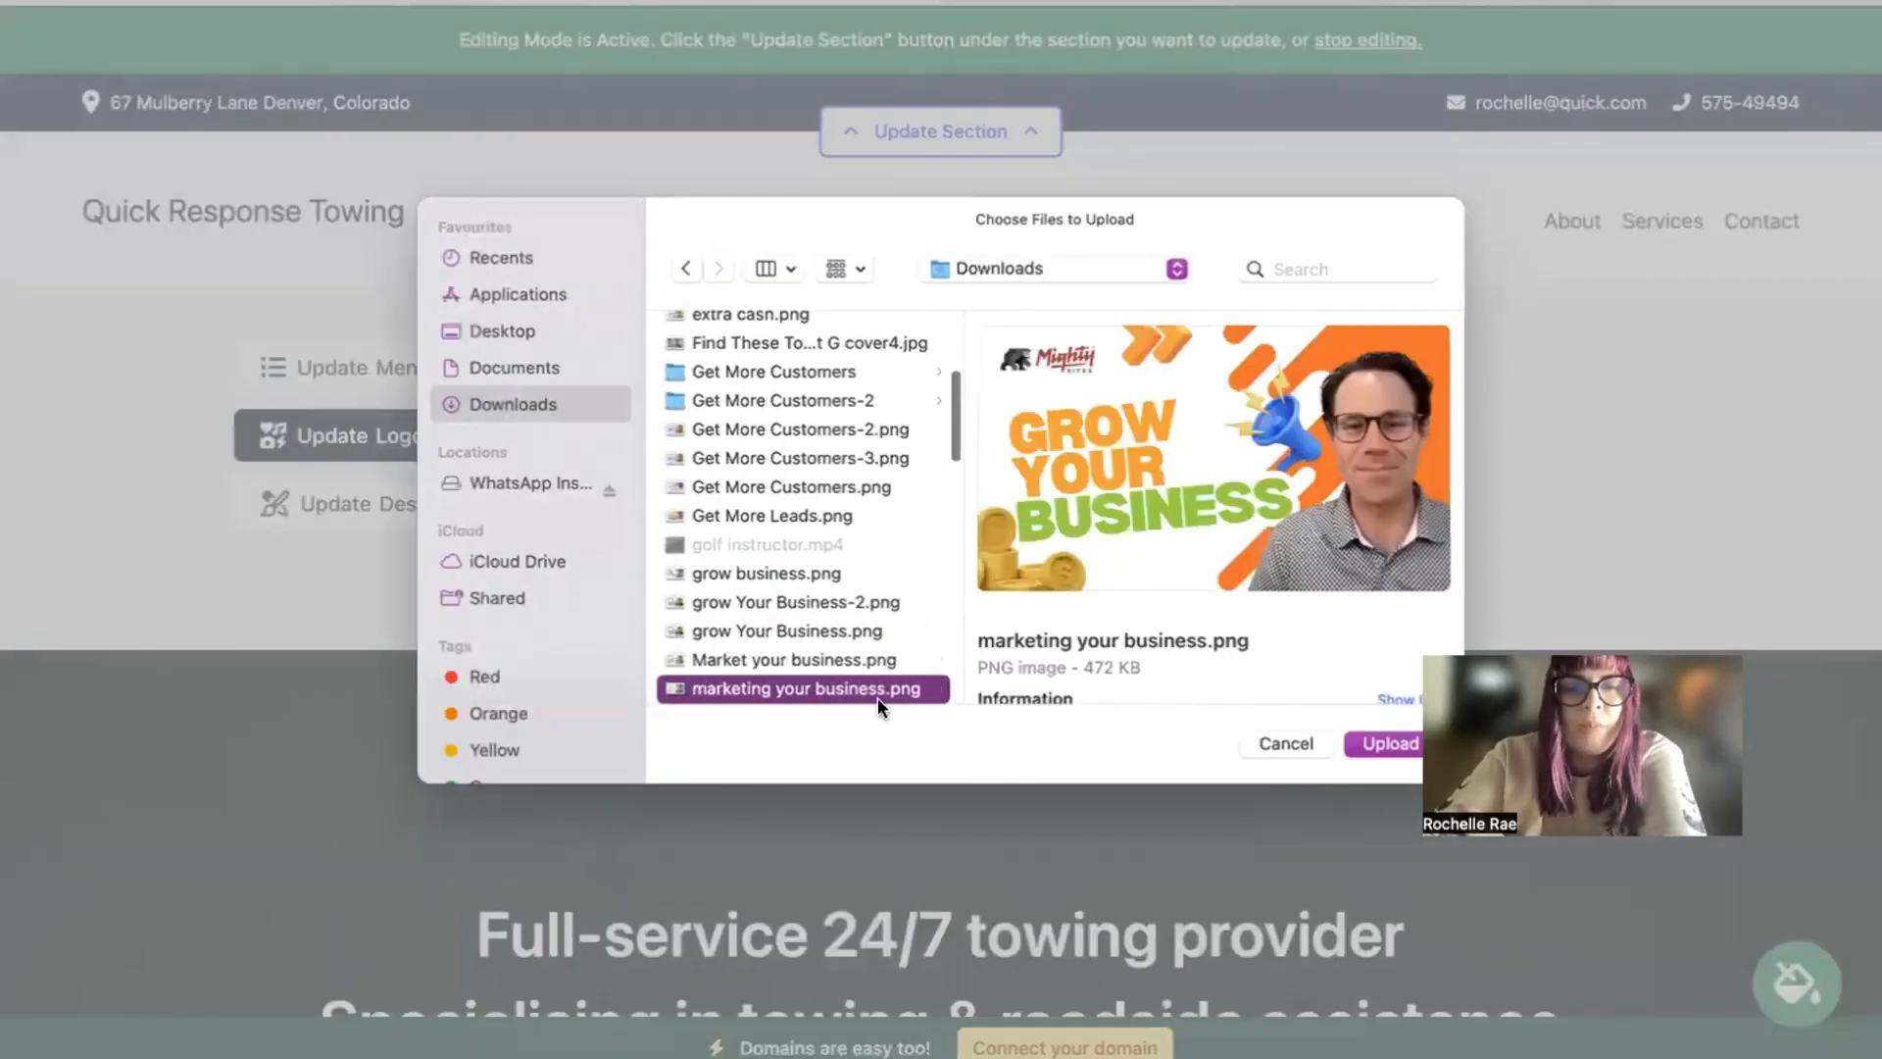
key("Up")
key("Return")
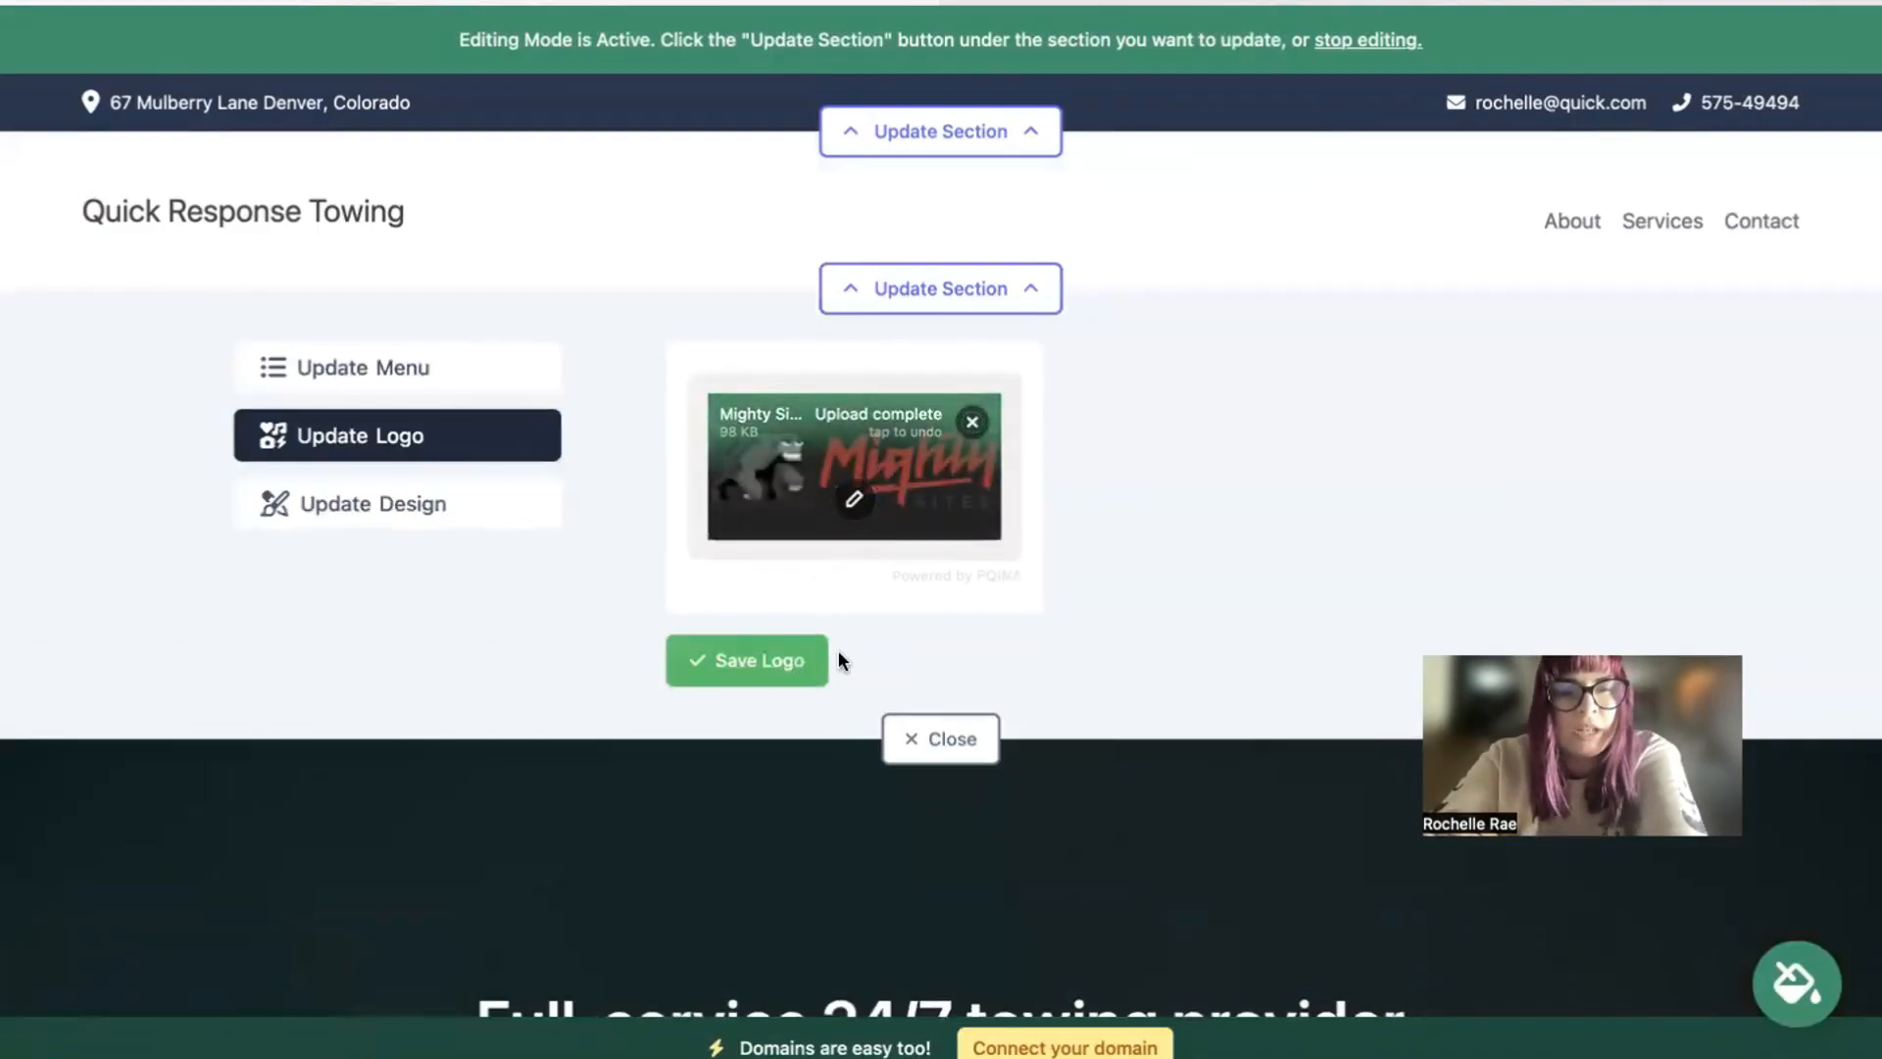
left_click(799, 661)
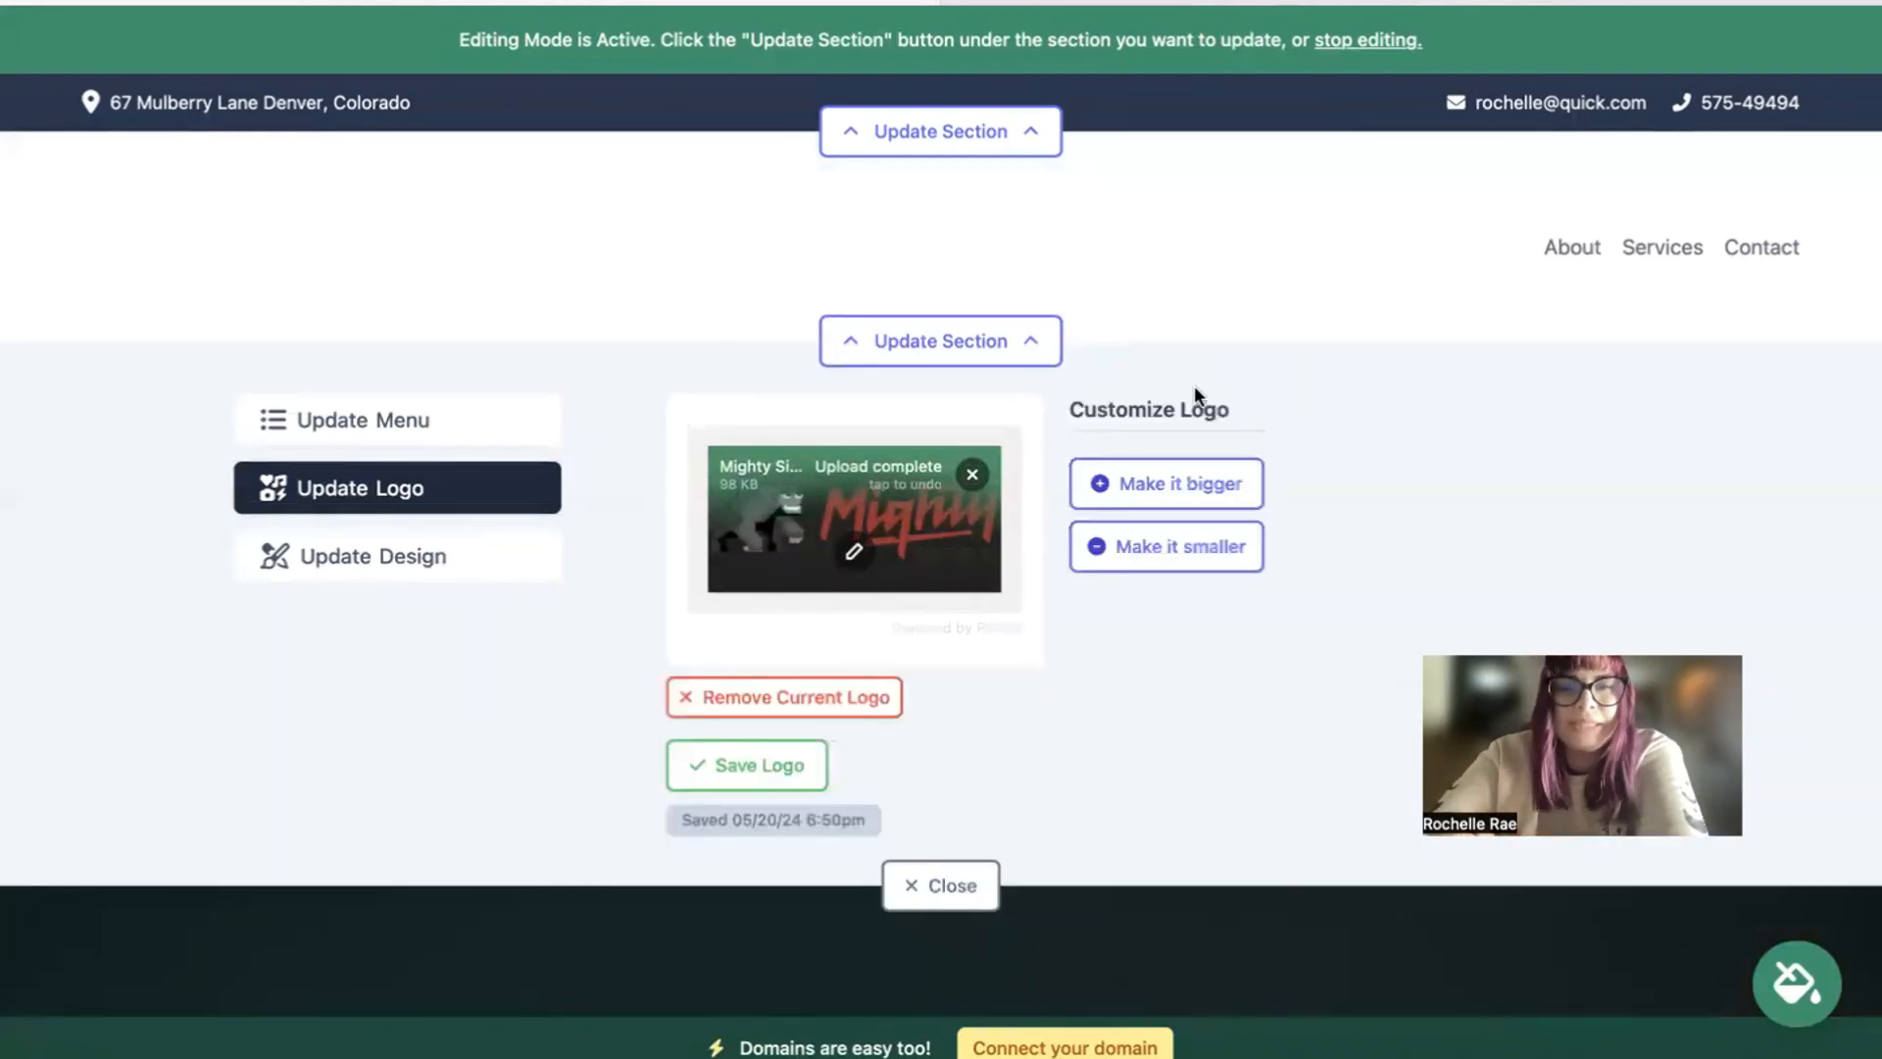
Step: Adjust the header logo's size with the bigger and smaller options until it is moderately enlarged, and close the section's editor
left_click(1179, 476)
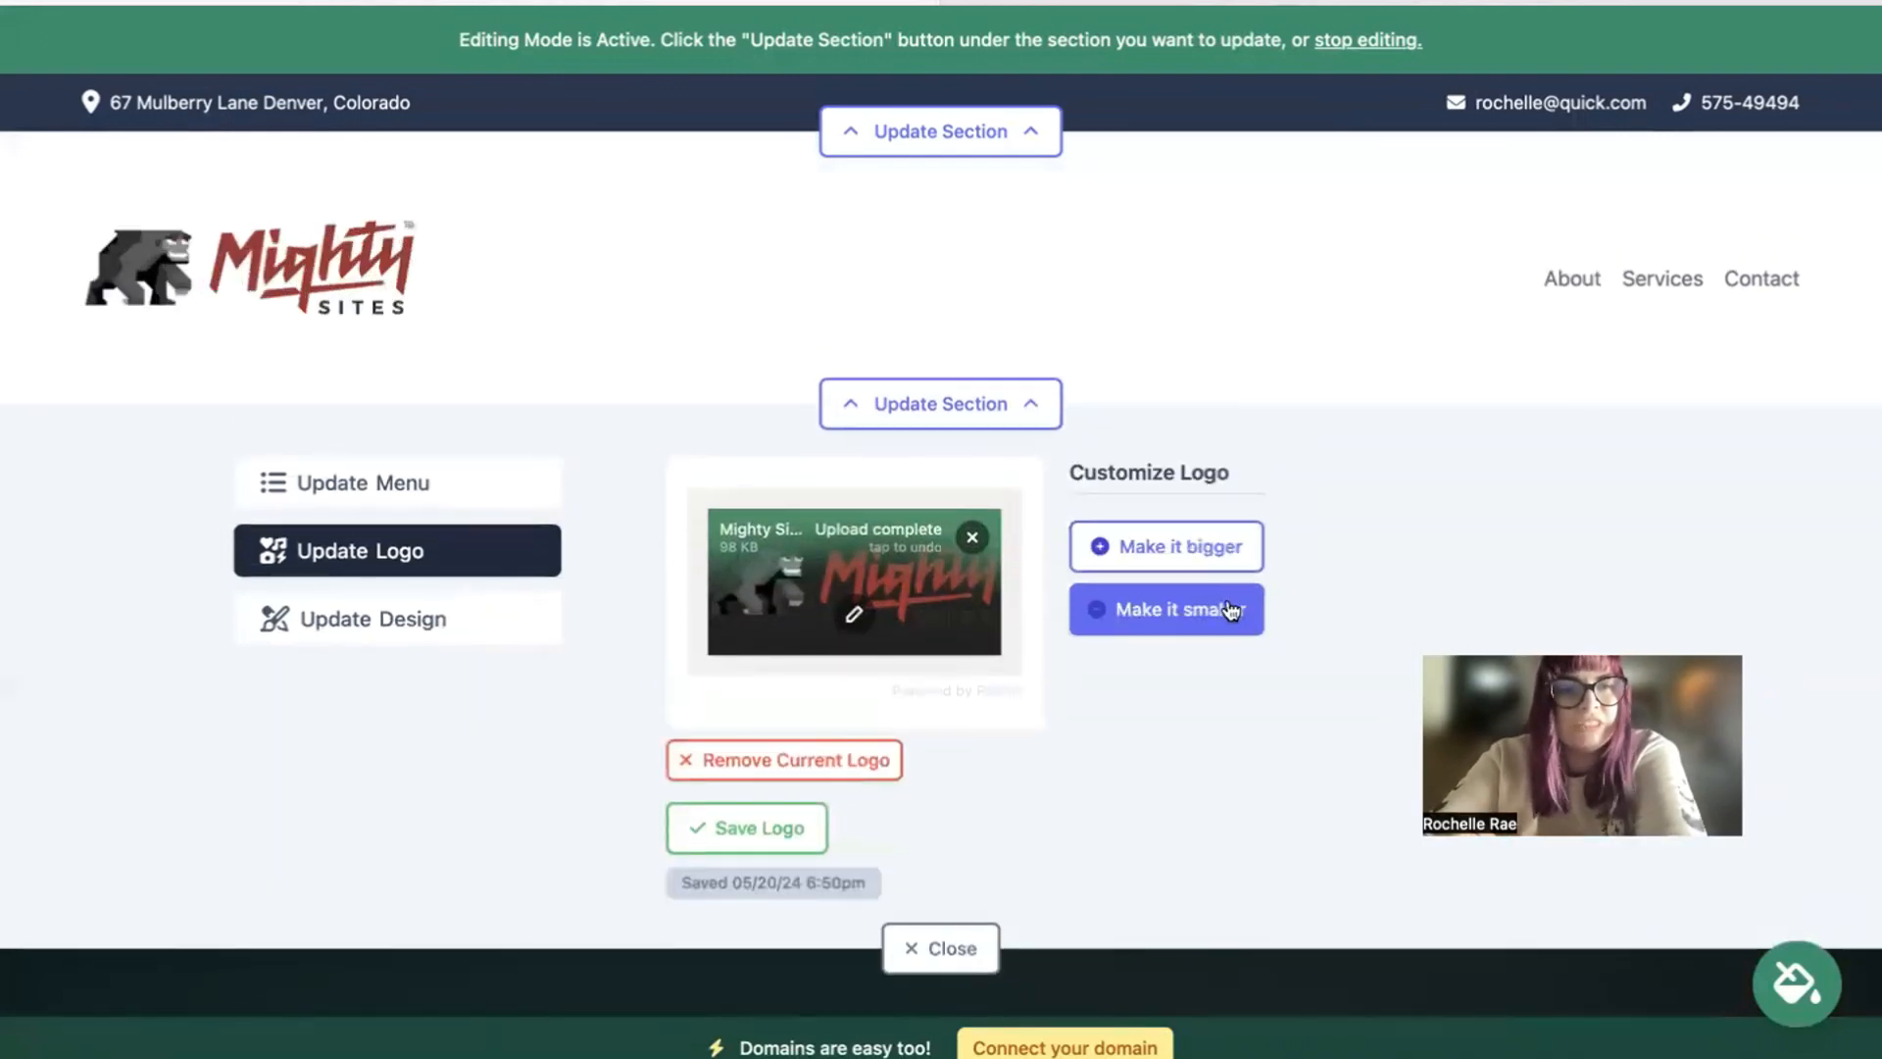
left_click(1230, 610)
left_click(1219, 534)
left_click(1222, 542)
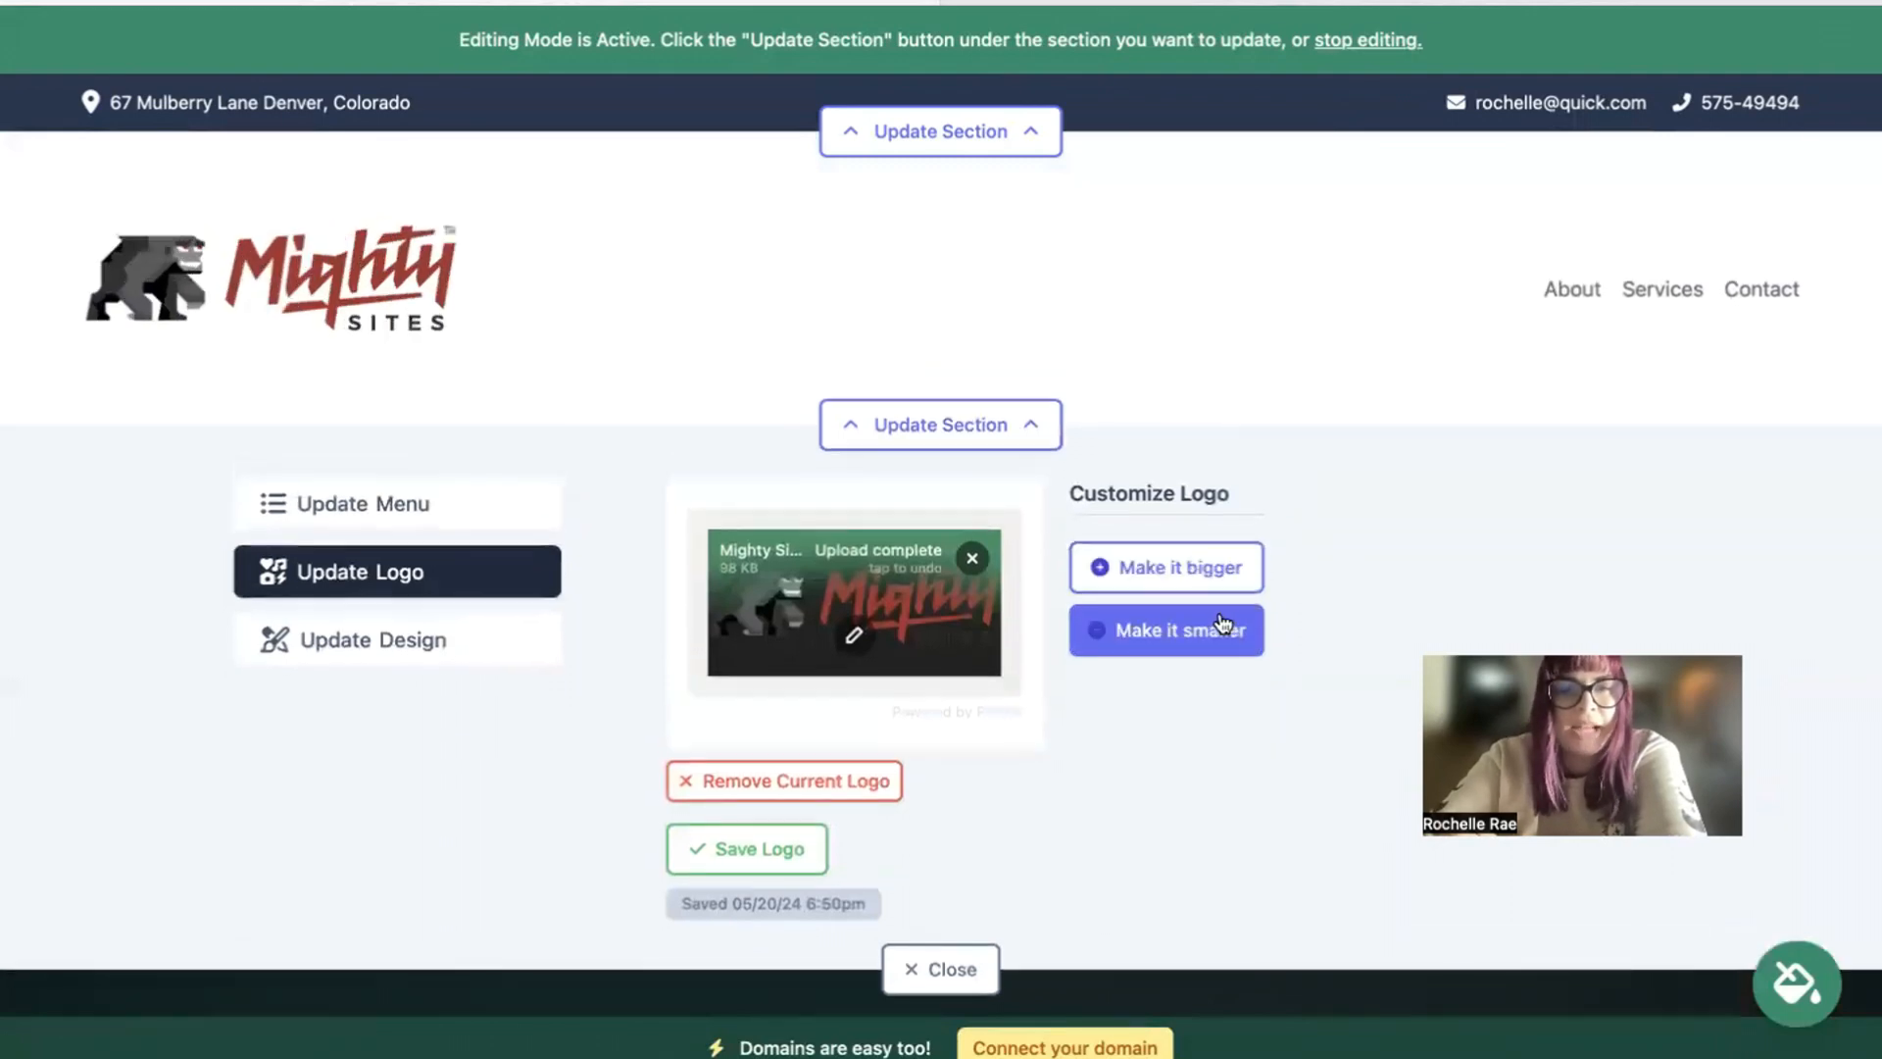
left_click(1223, 631)
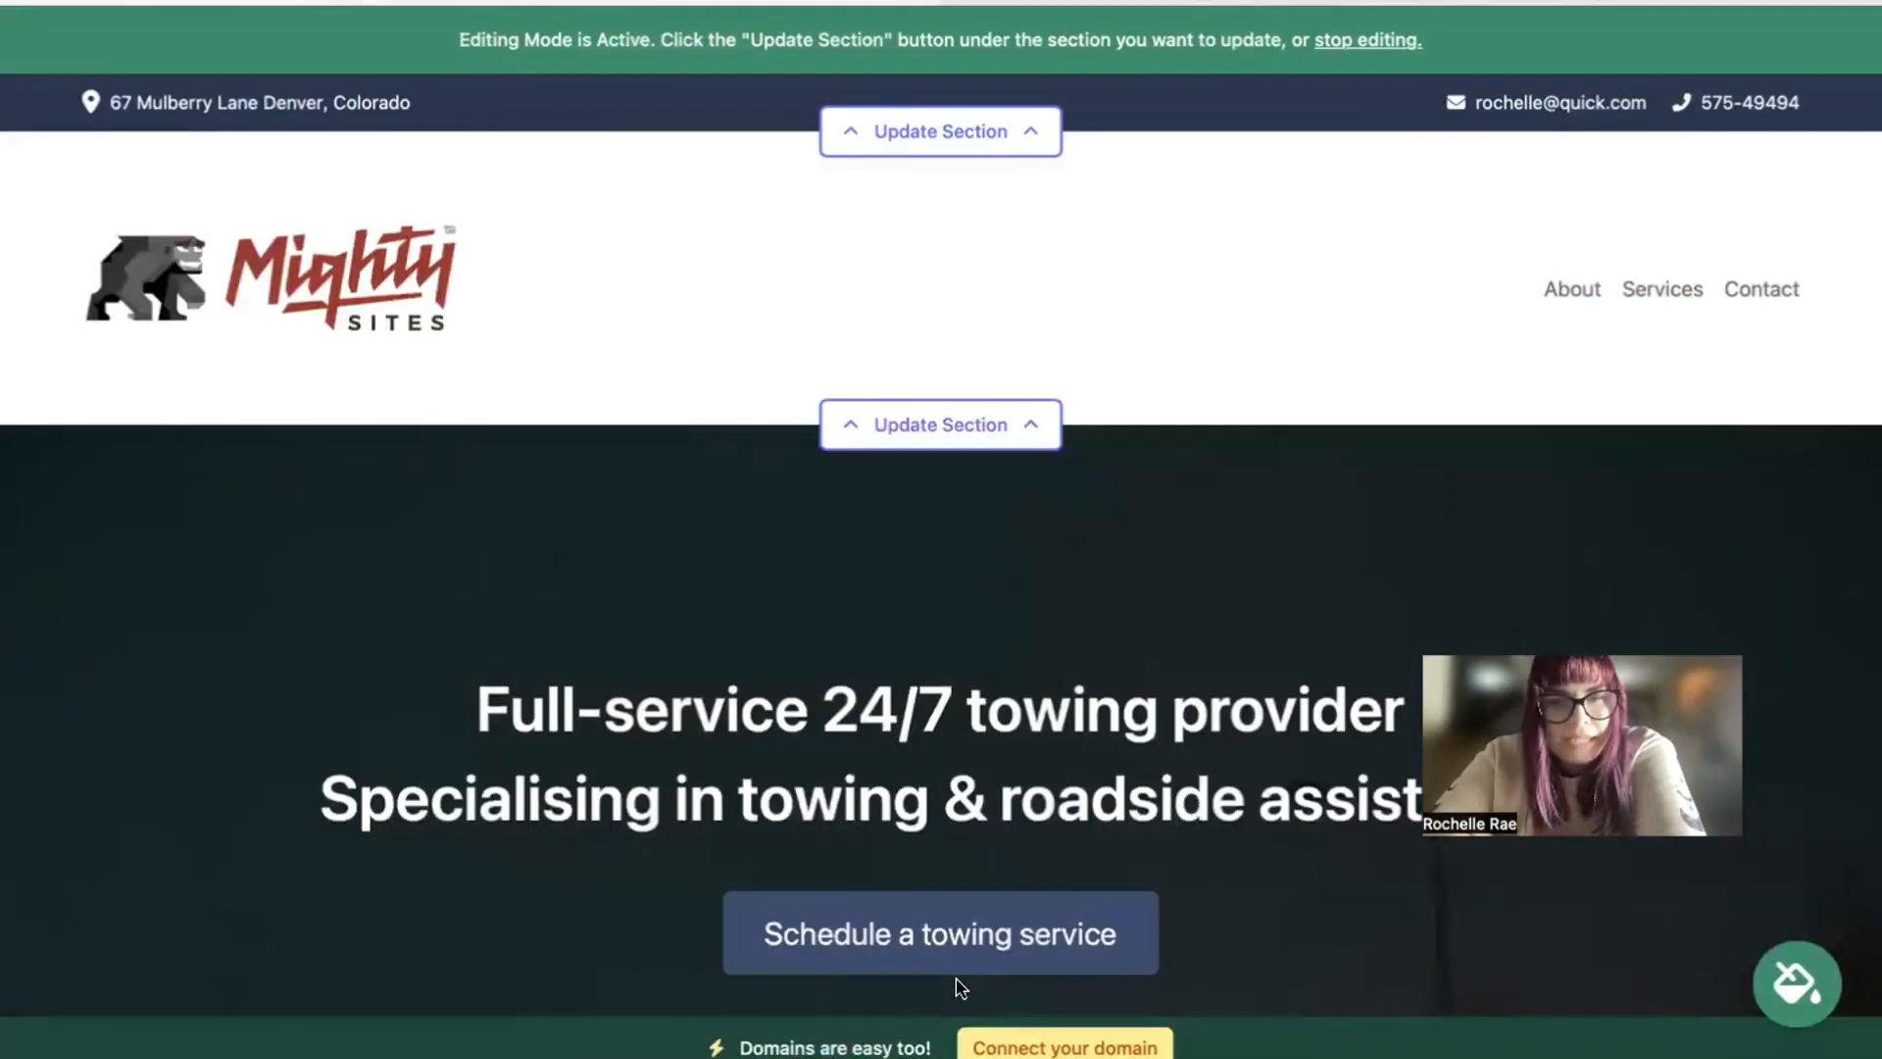
Step: Preview the available colour themes for the site, choose the dark teal and light cyan one, and save it
scroll(960, 987, "down", 3)
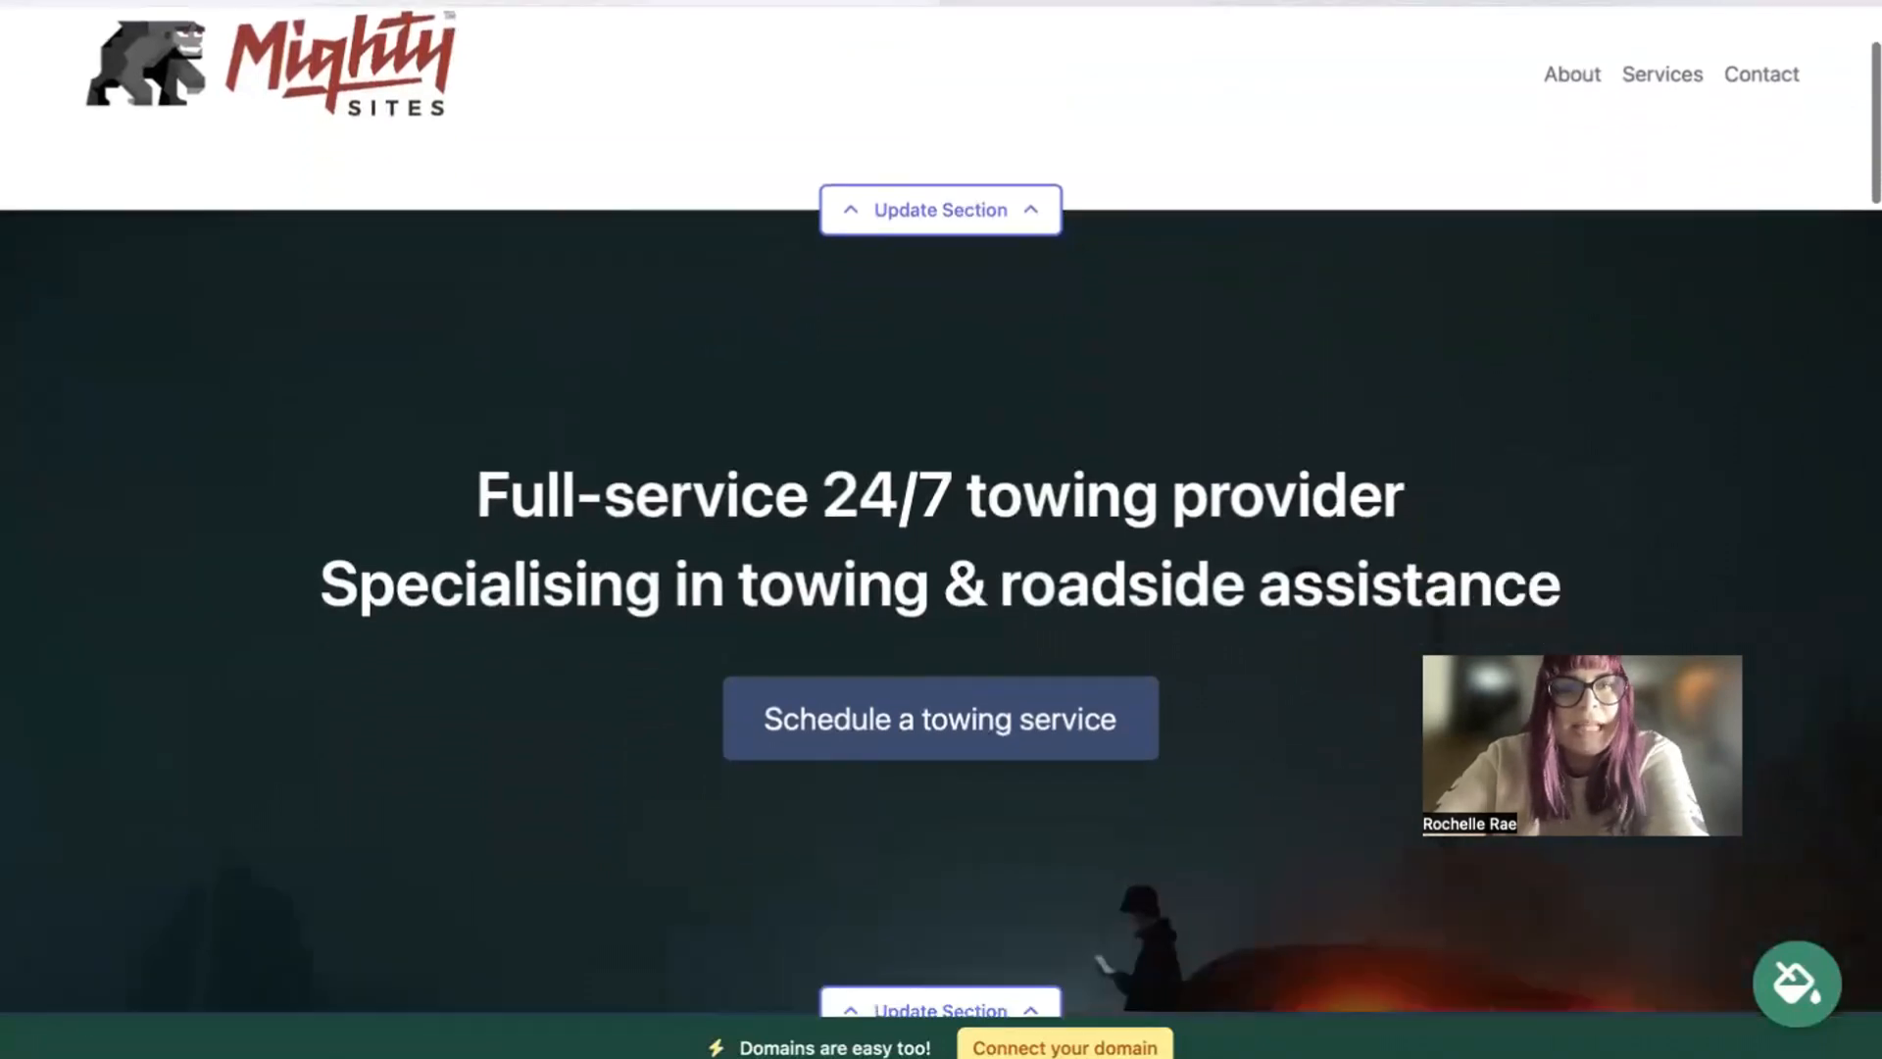
scroll(960, 987, "down", 2)
scroll(941, 509, "down", 5)
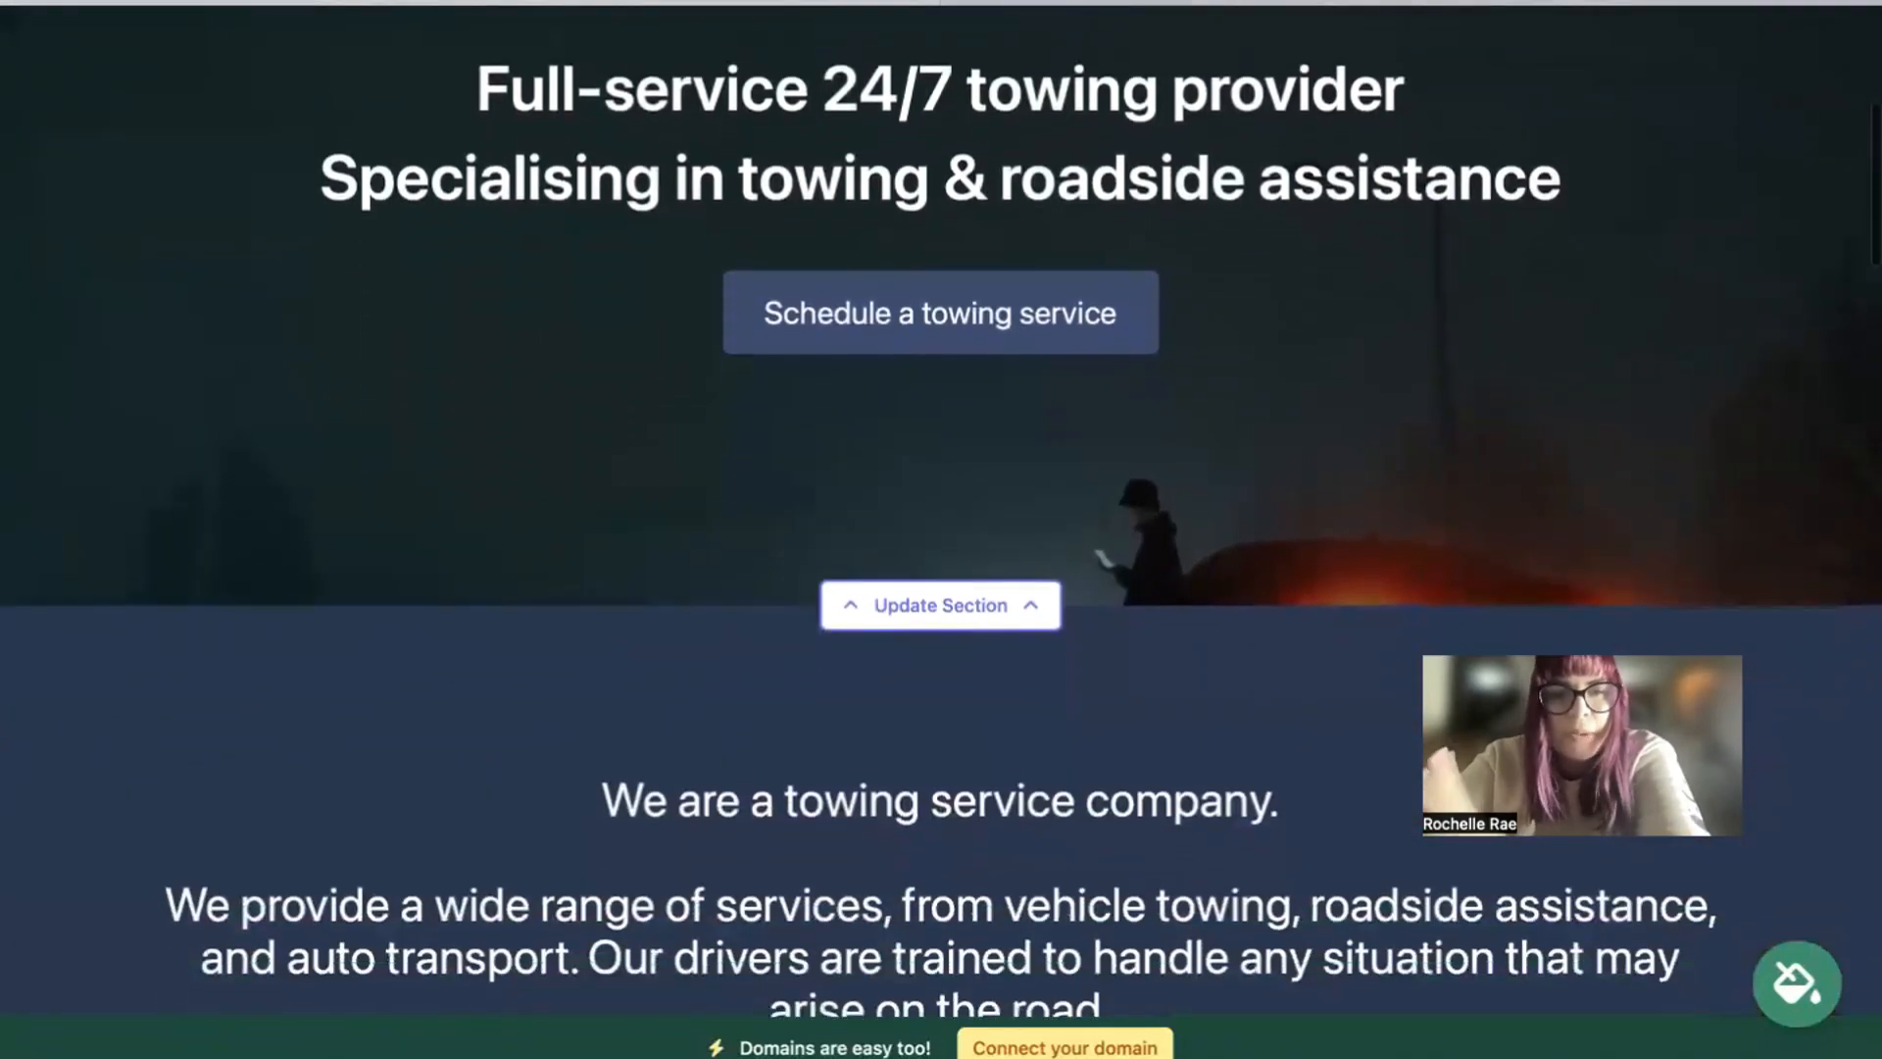
scroll(940, 509, "down", 2)
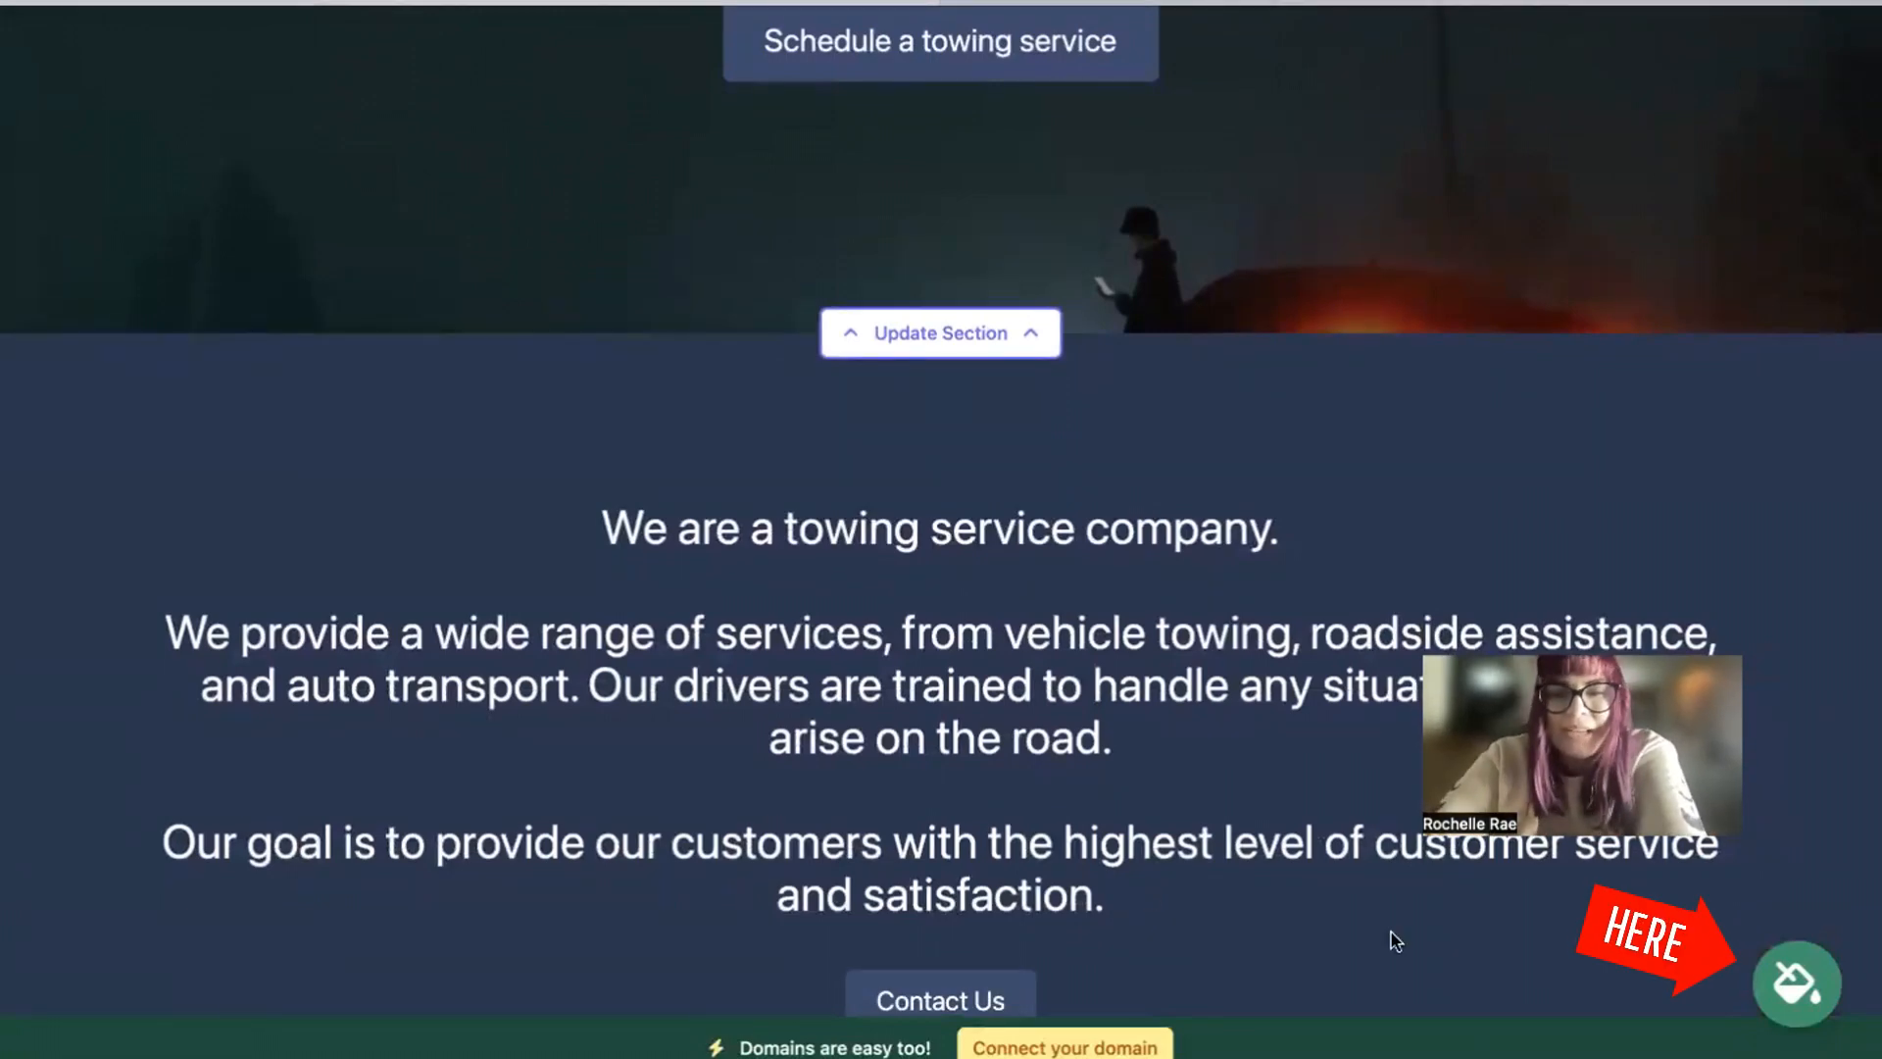
left_click(1807, 992)
left_click(985, 875)
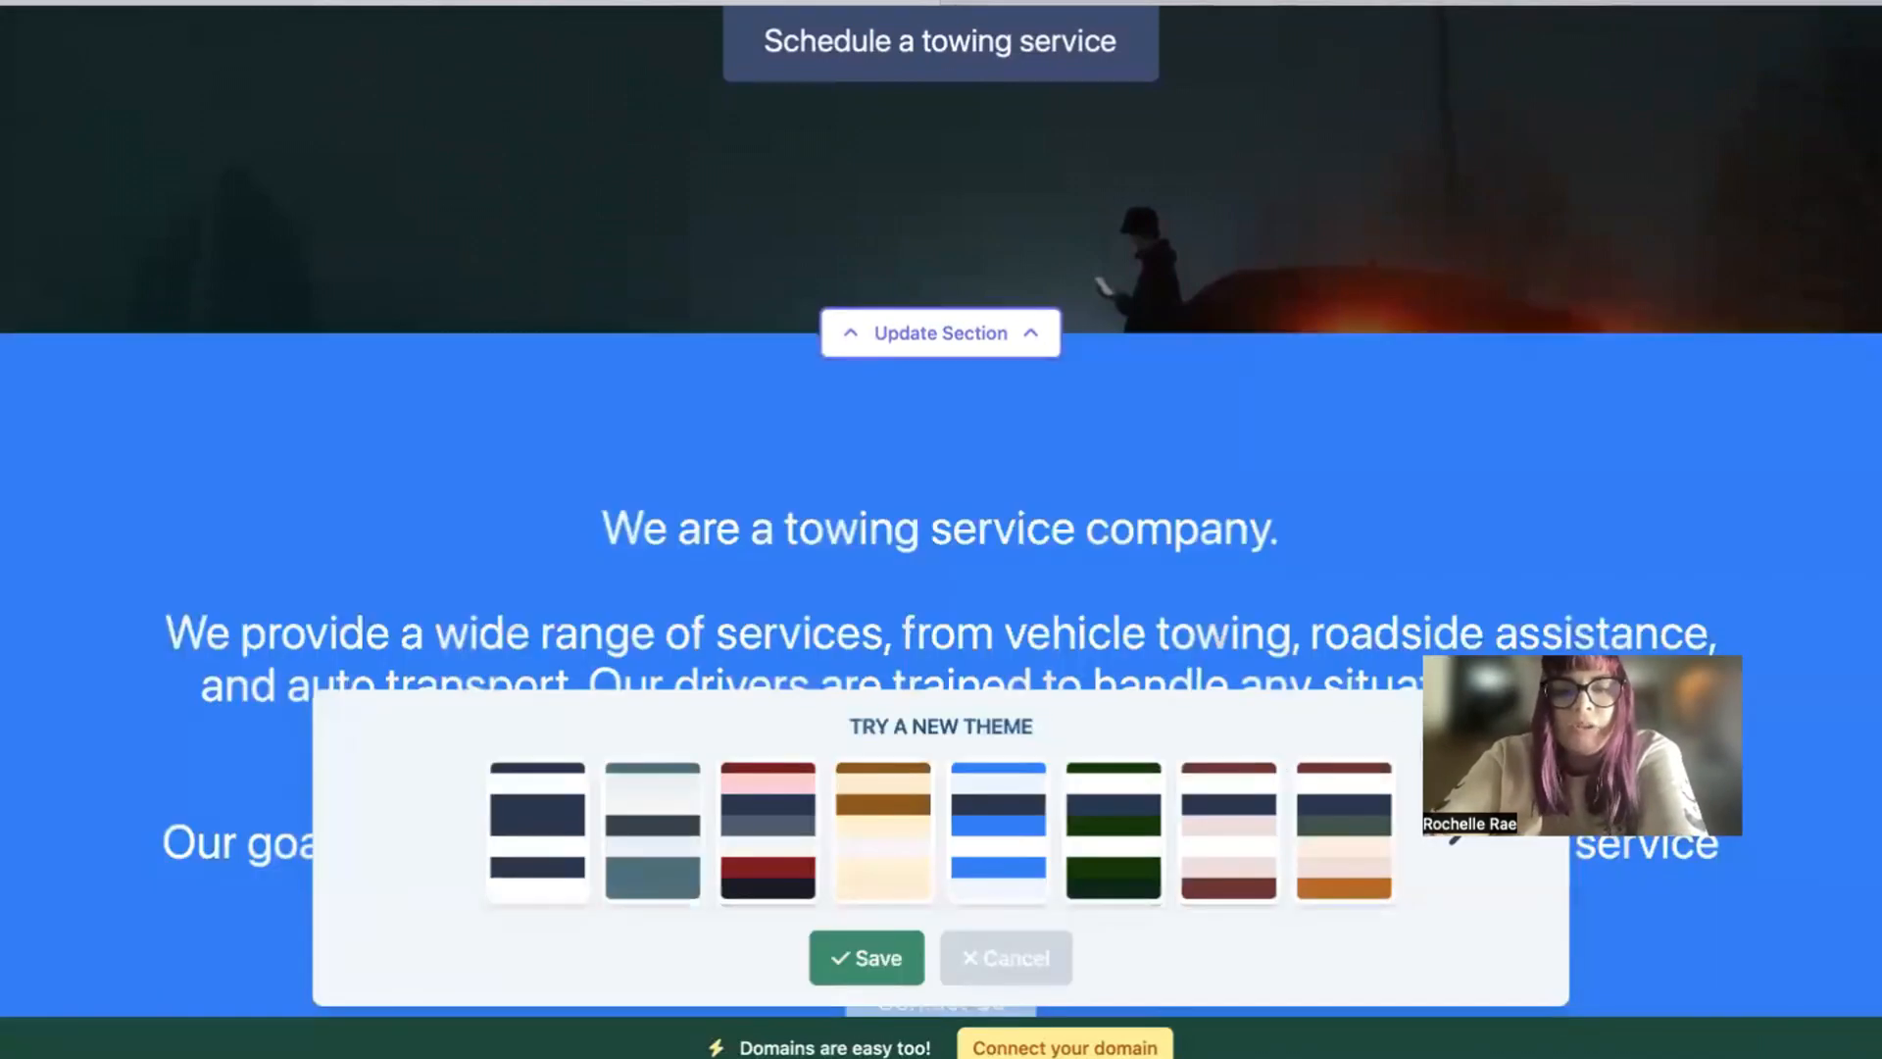
left_click(1421, 862)
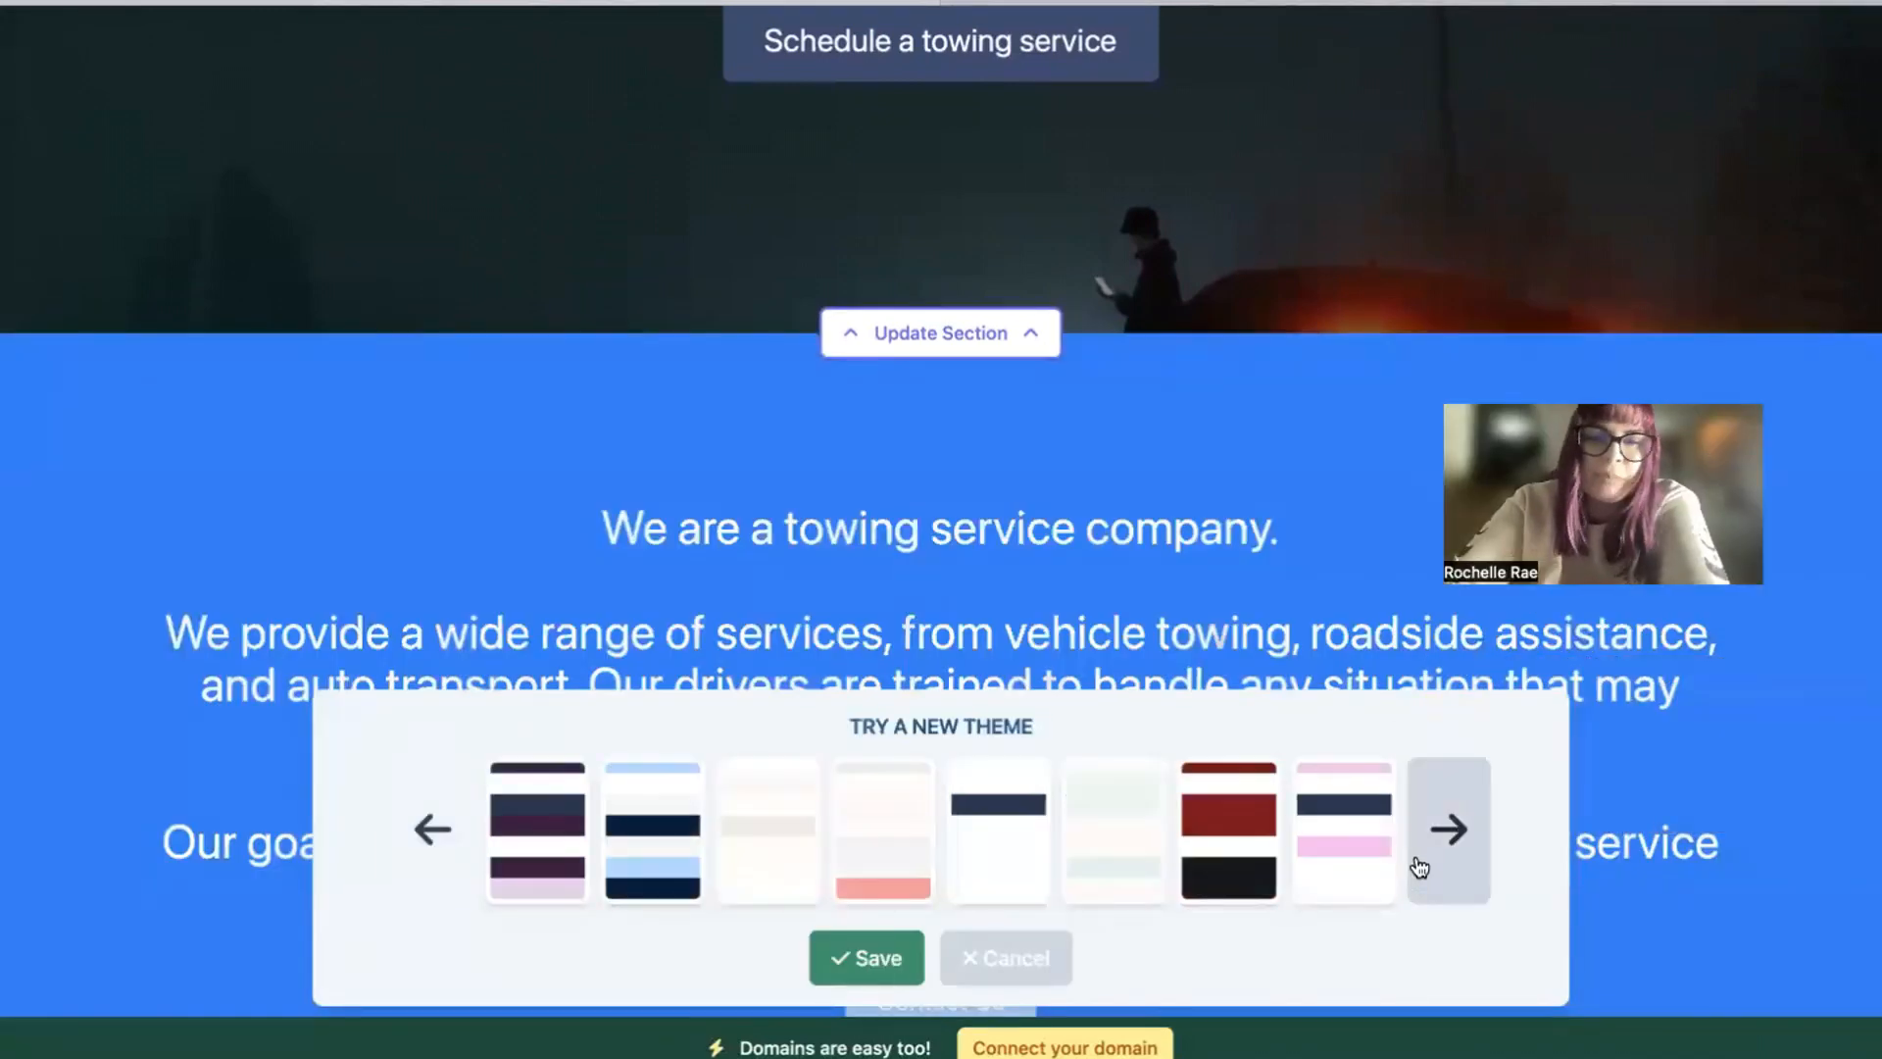
left_click(1445, 829)
left_click(1447, 829)
left_click(1447, 829)
left_click(1013, 848)
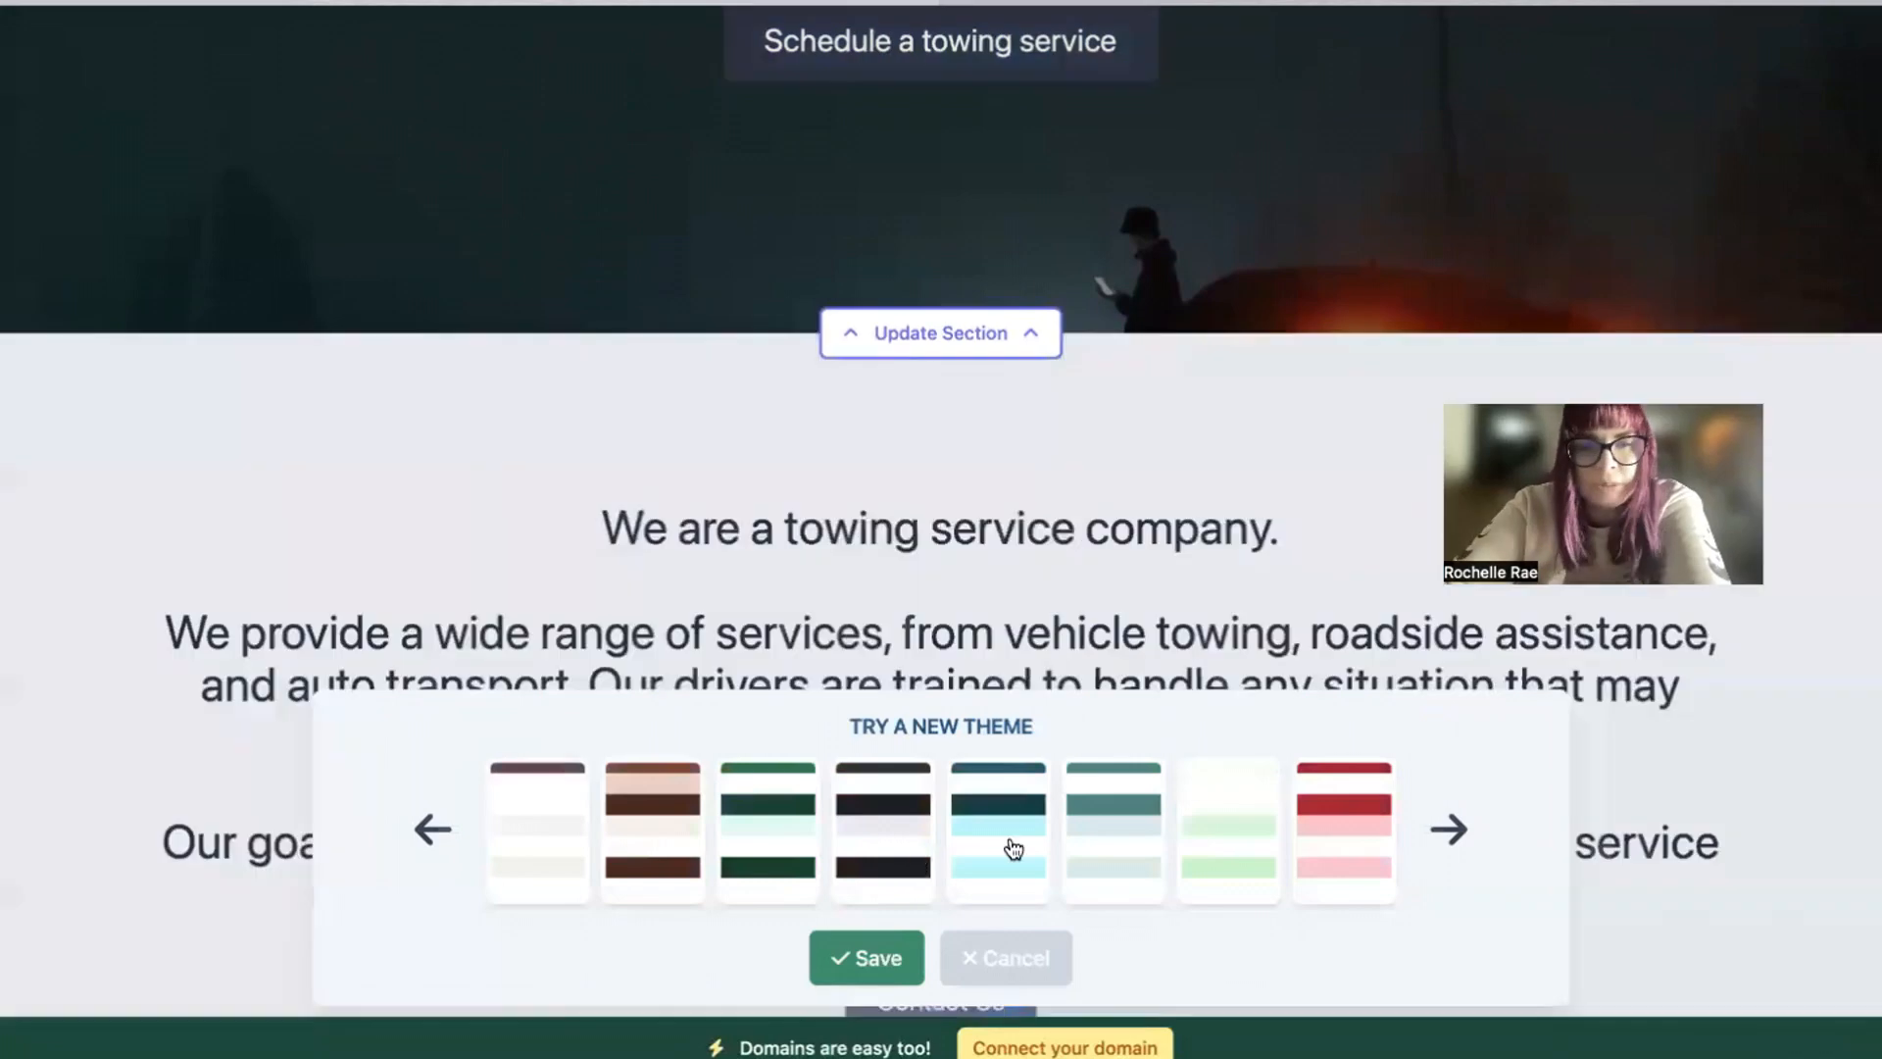
left_click(875, 963)
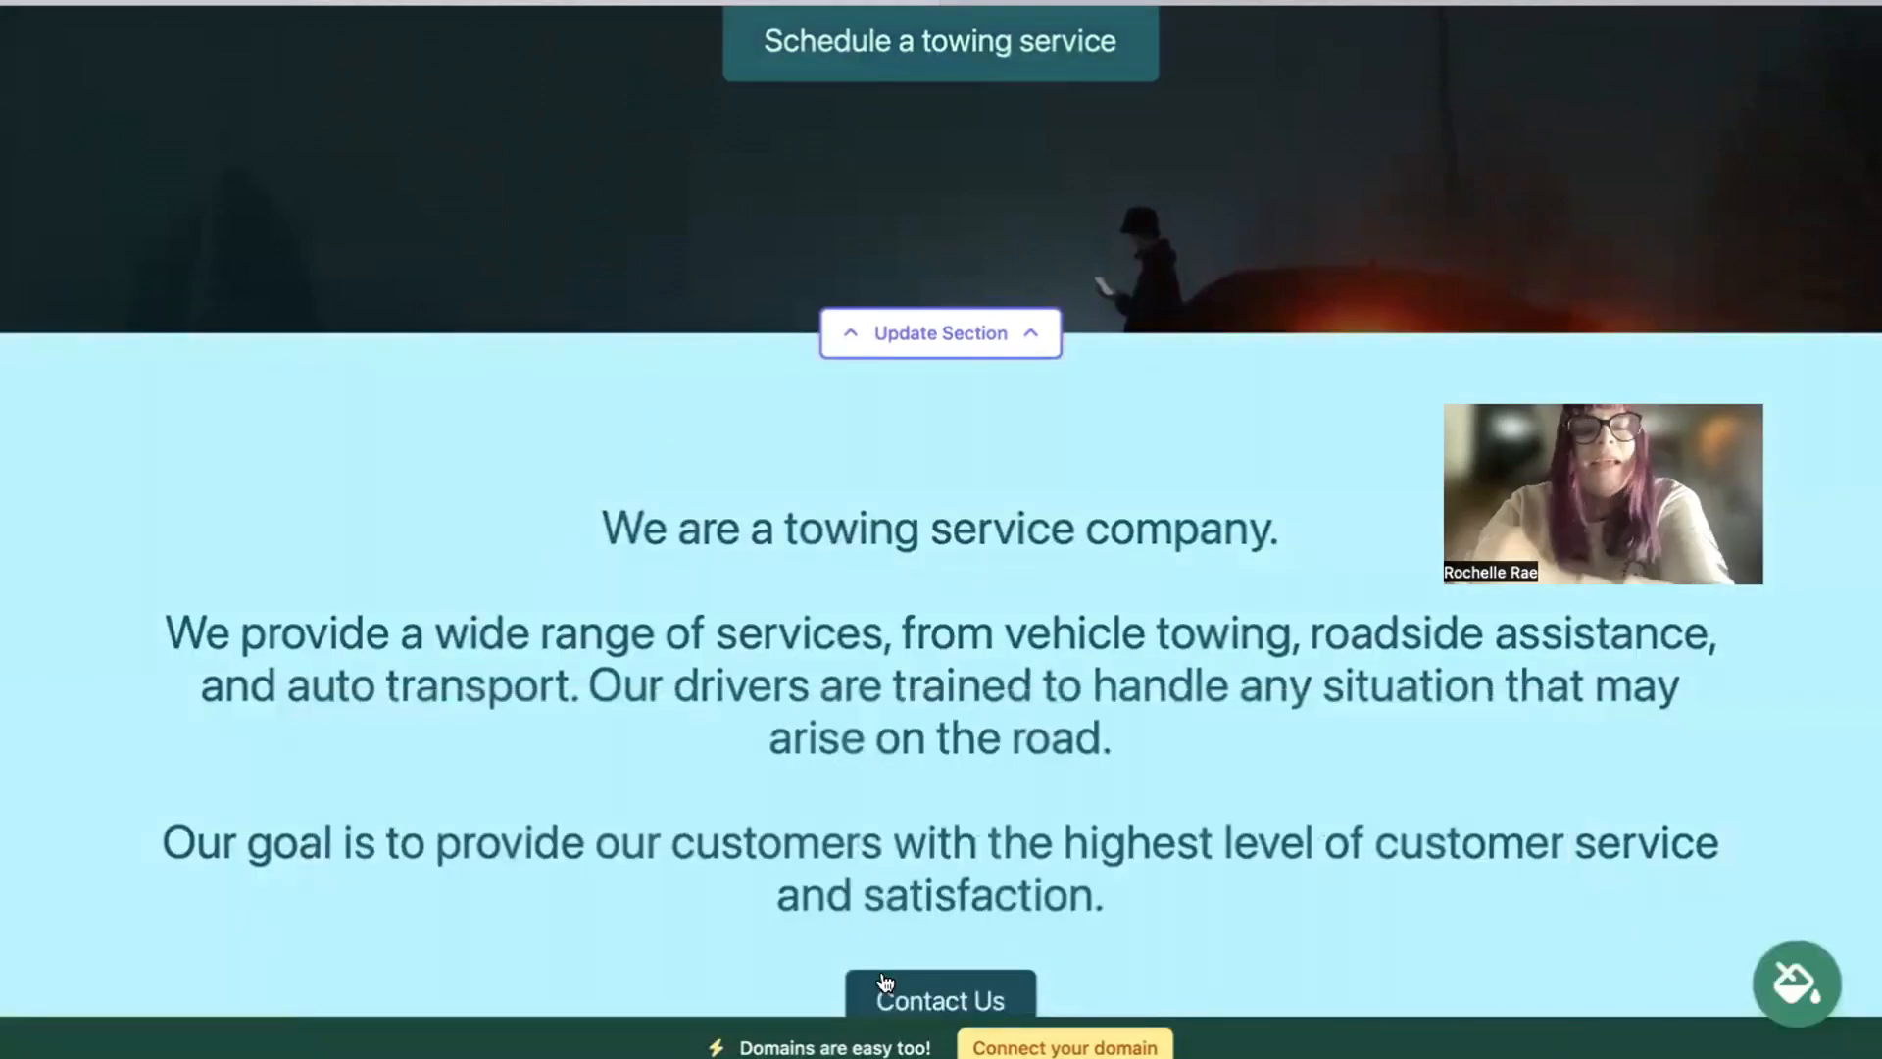
Step: Open the hero section's image options, browse the photo library's Towing Service pictures, and return to all photo options
scroll(885, 980, "down", 5)
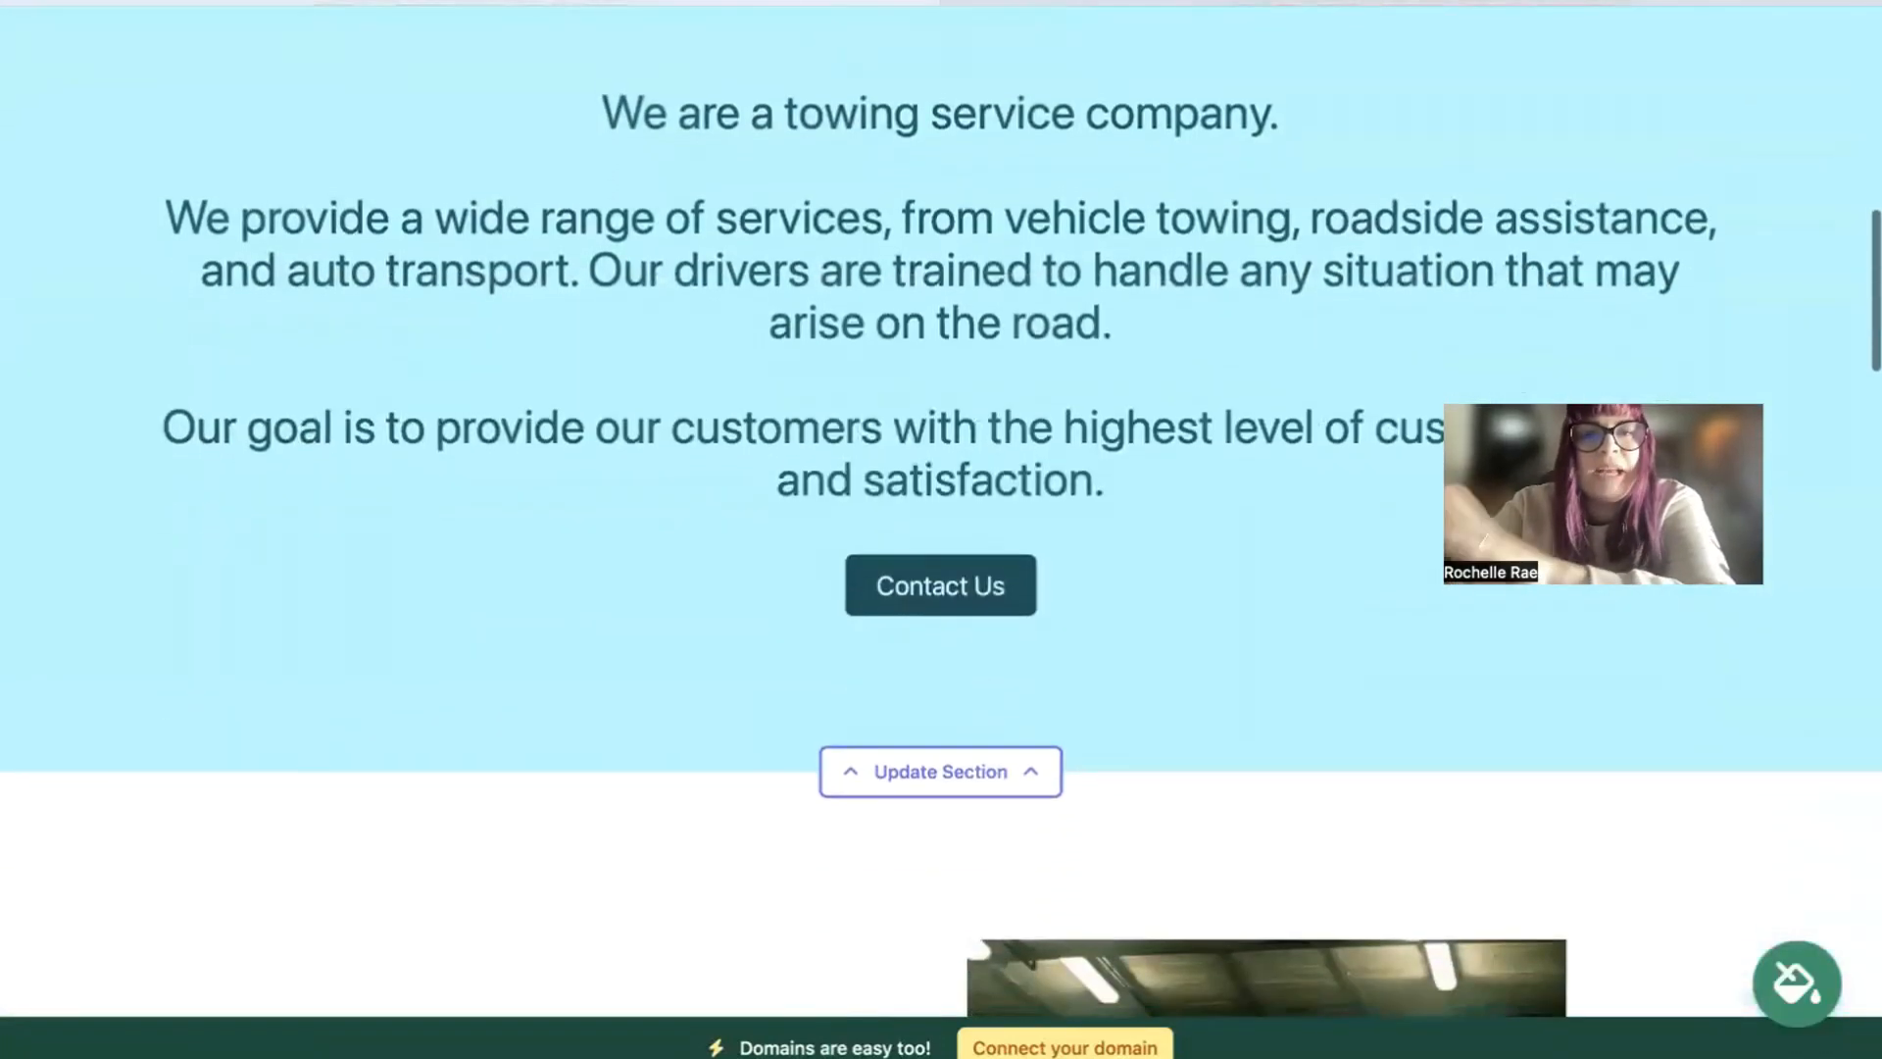
scroll(941, 510, "up", 2)
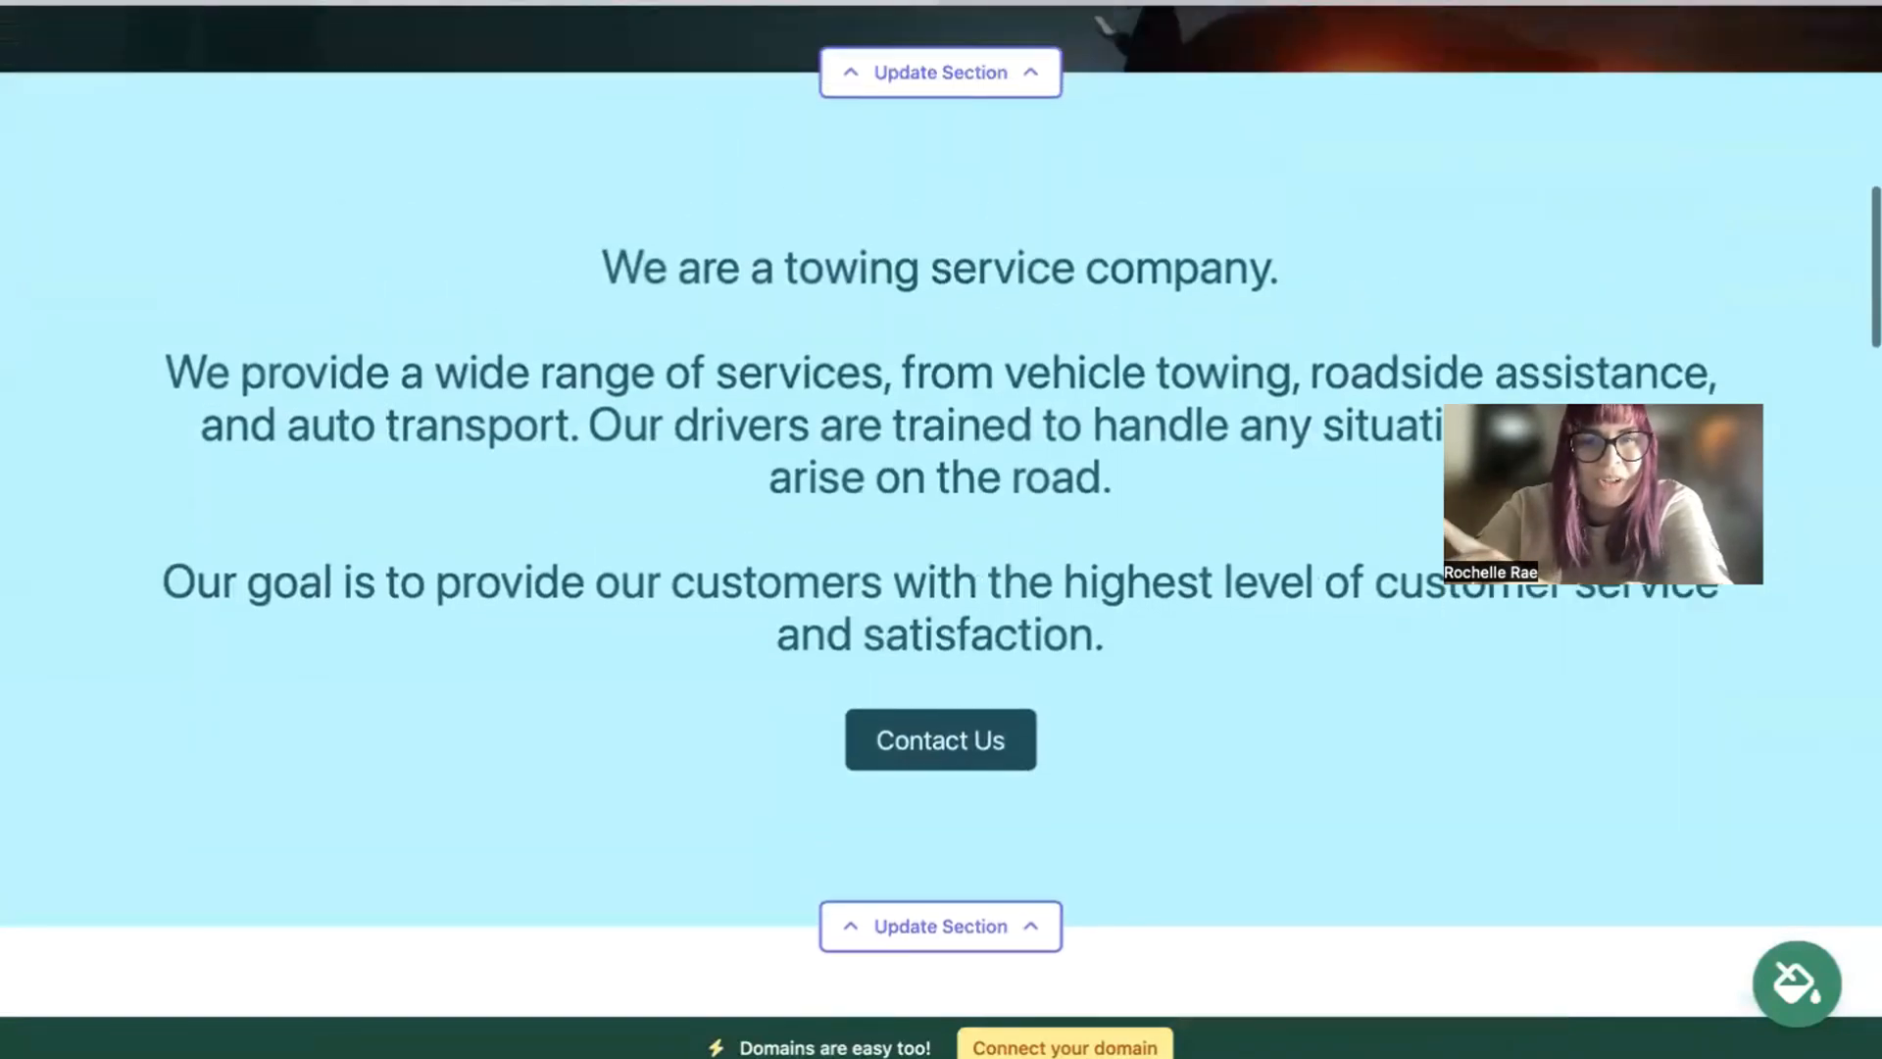
scroll(941, 510, "up", 8)
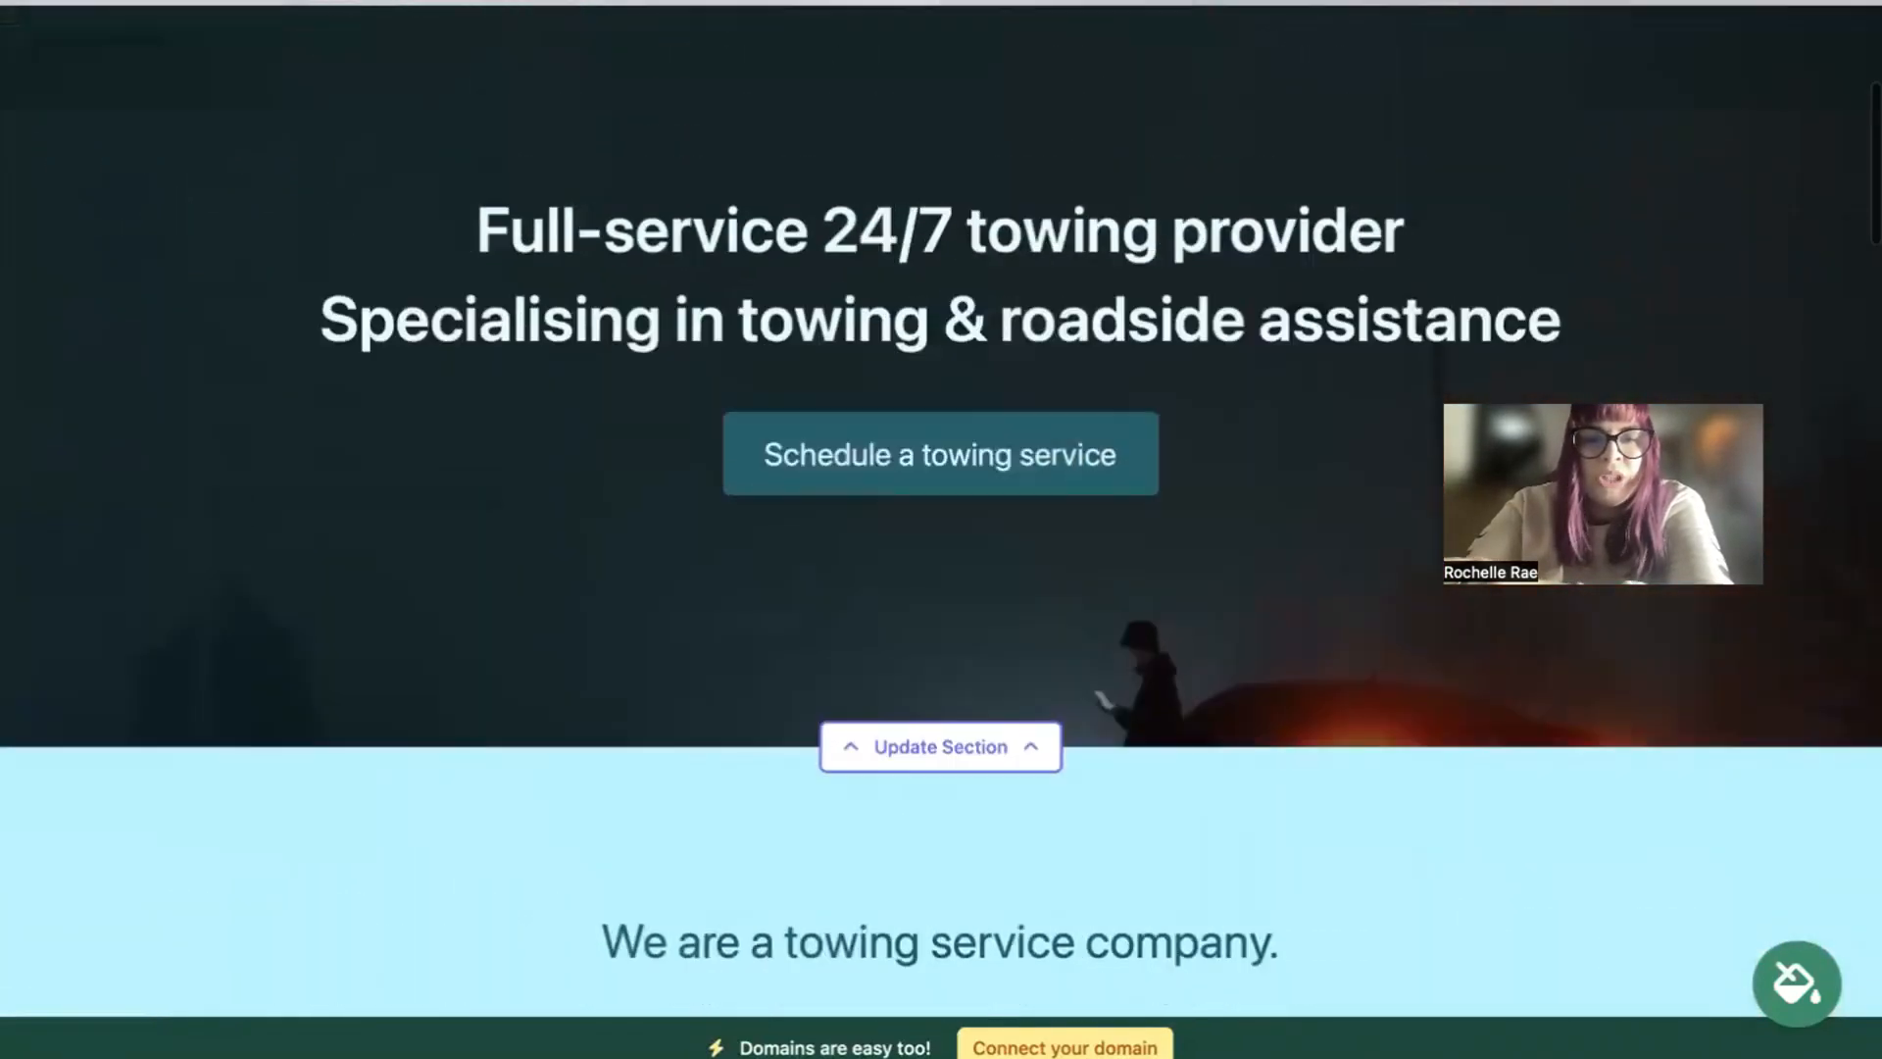
scroll(941, 510, "up", 6)
scroll(941, 510, "down", 9)
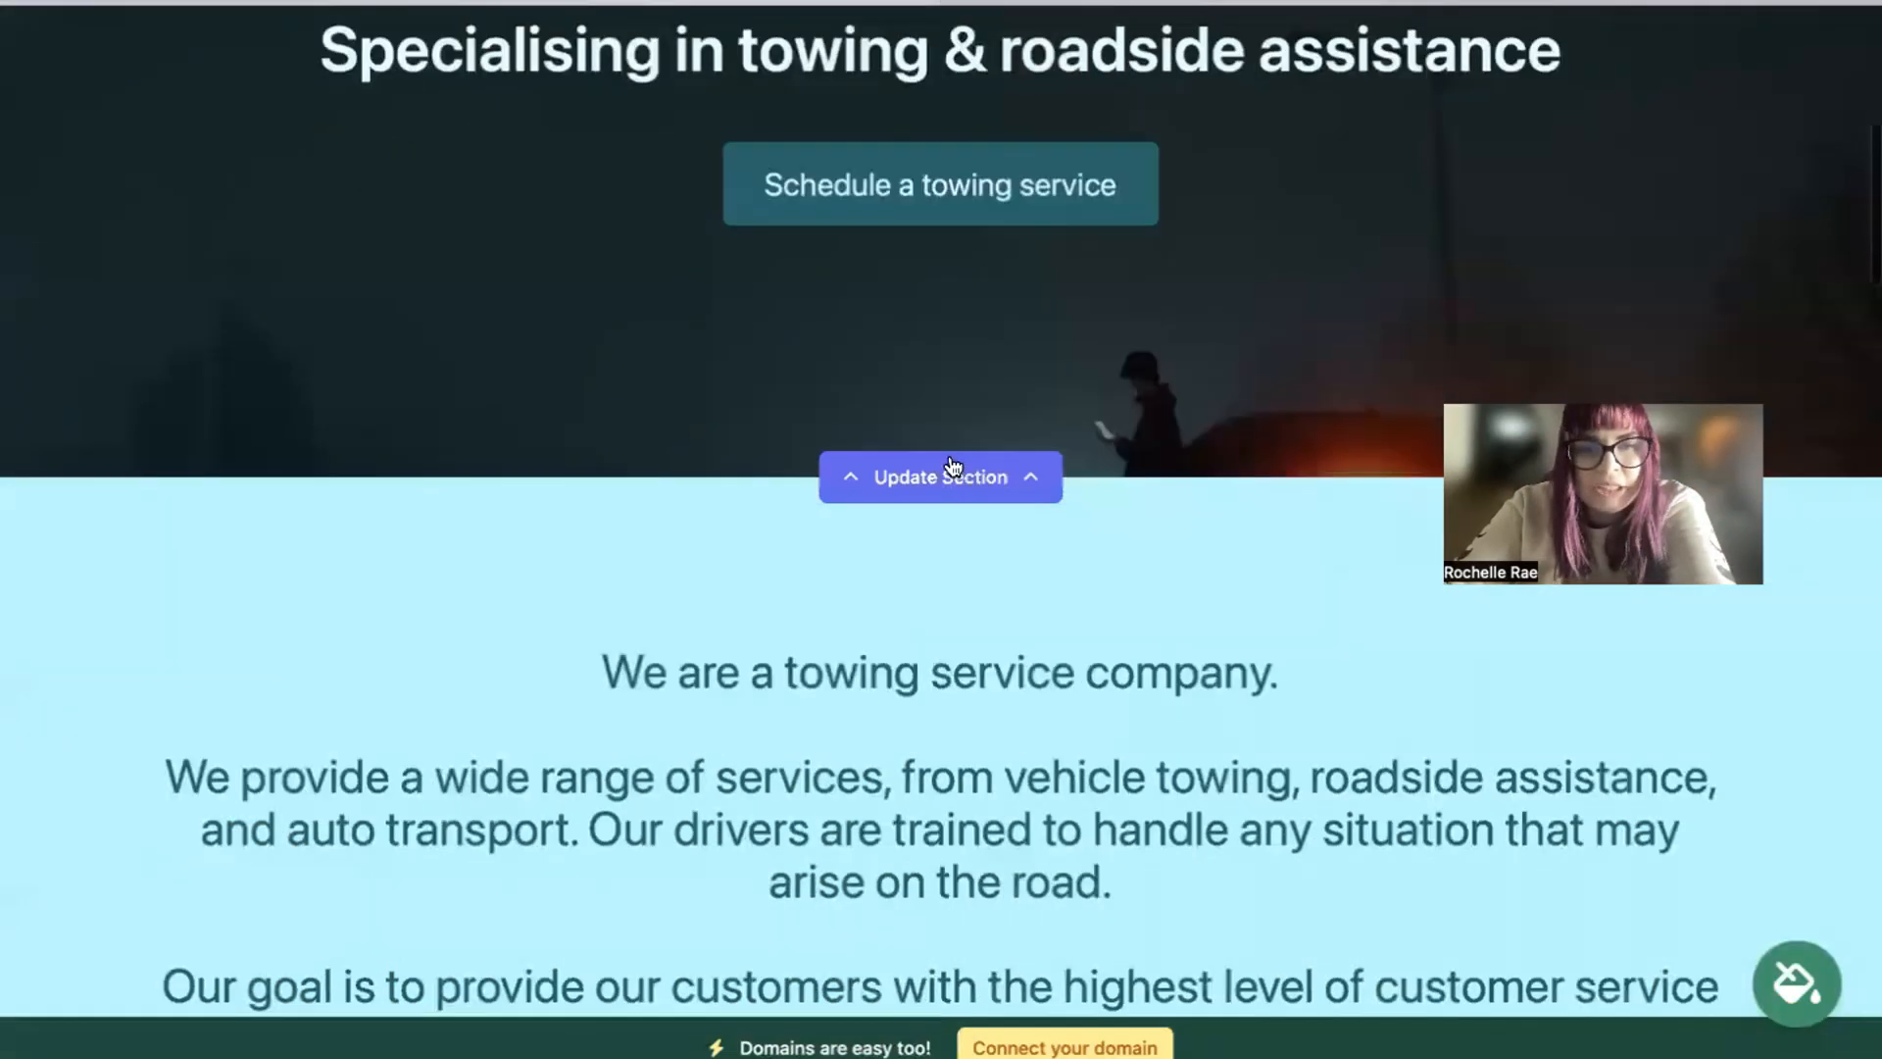
left_click(953, 465)
left_click(422, 701)
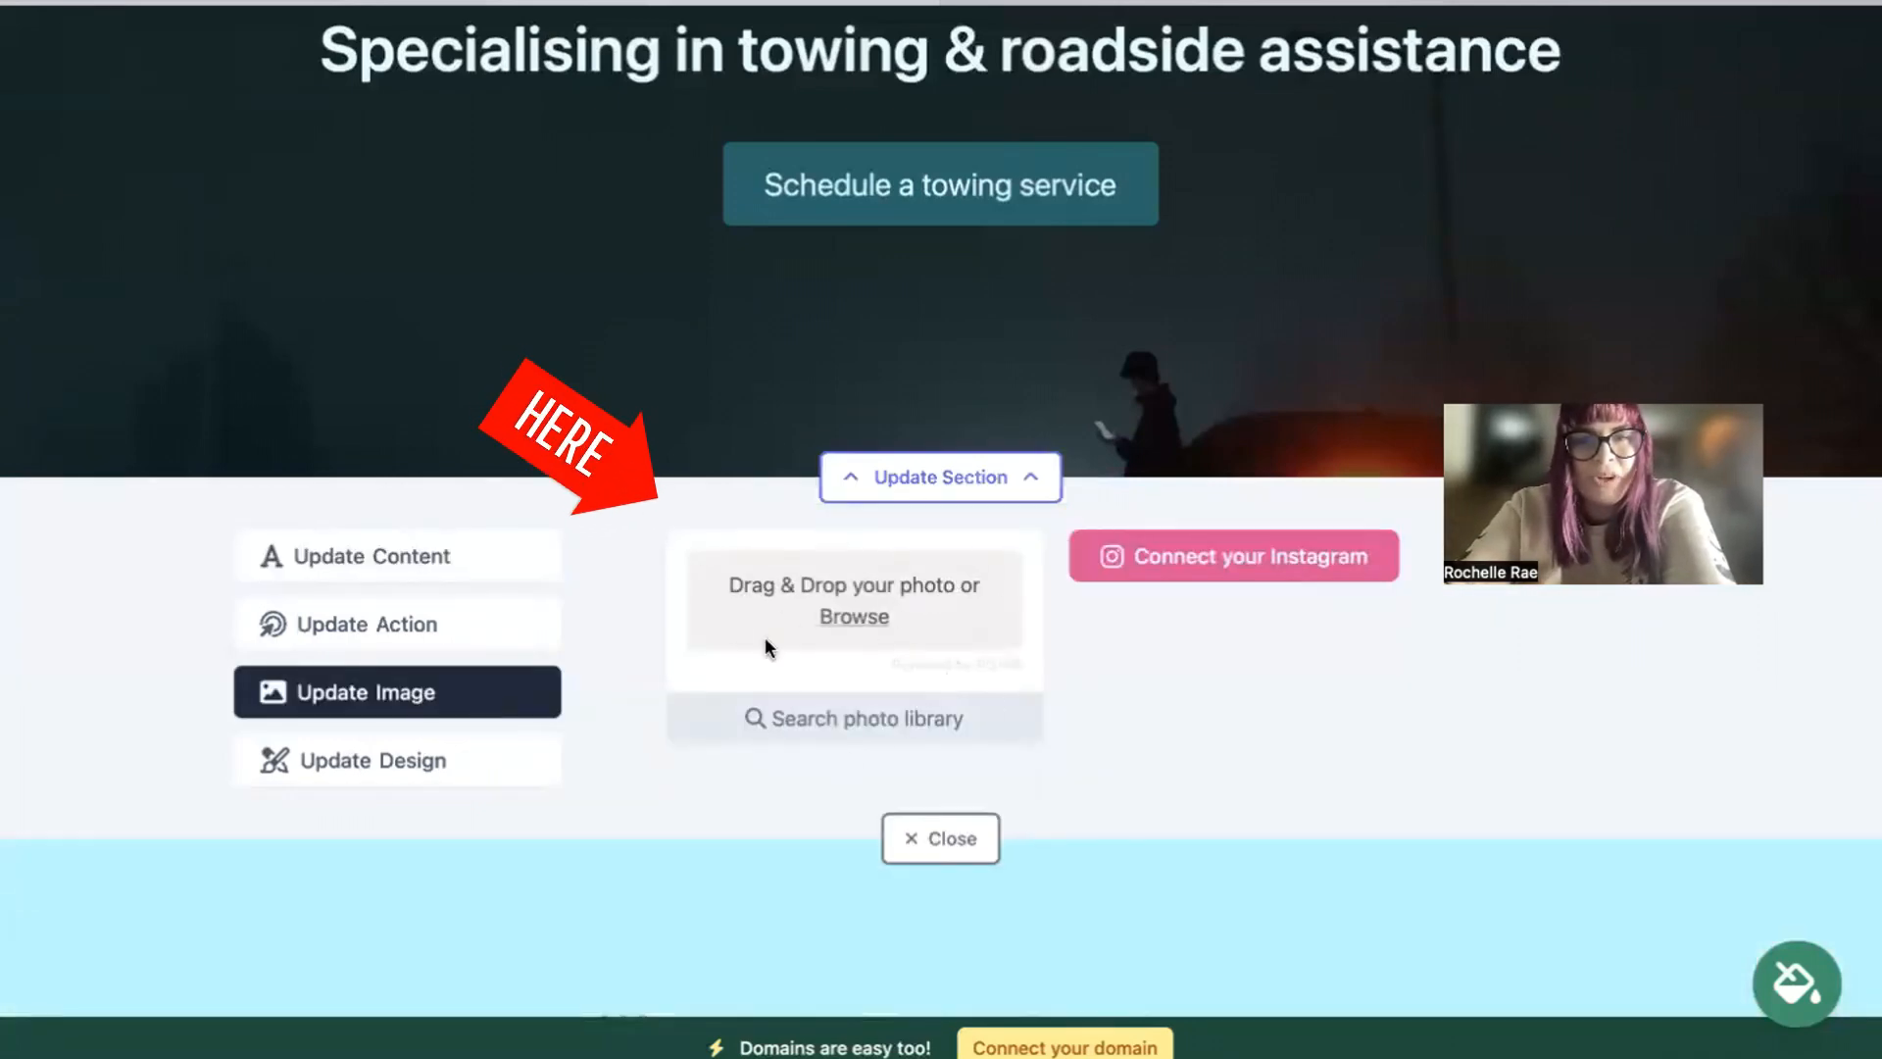
left_click(915, 725)
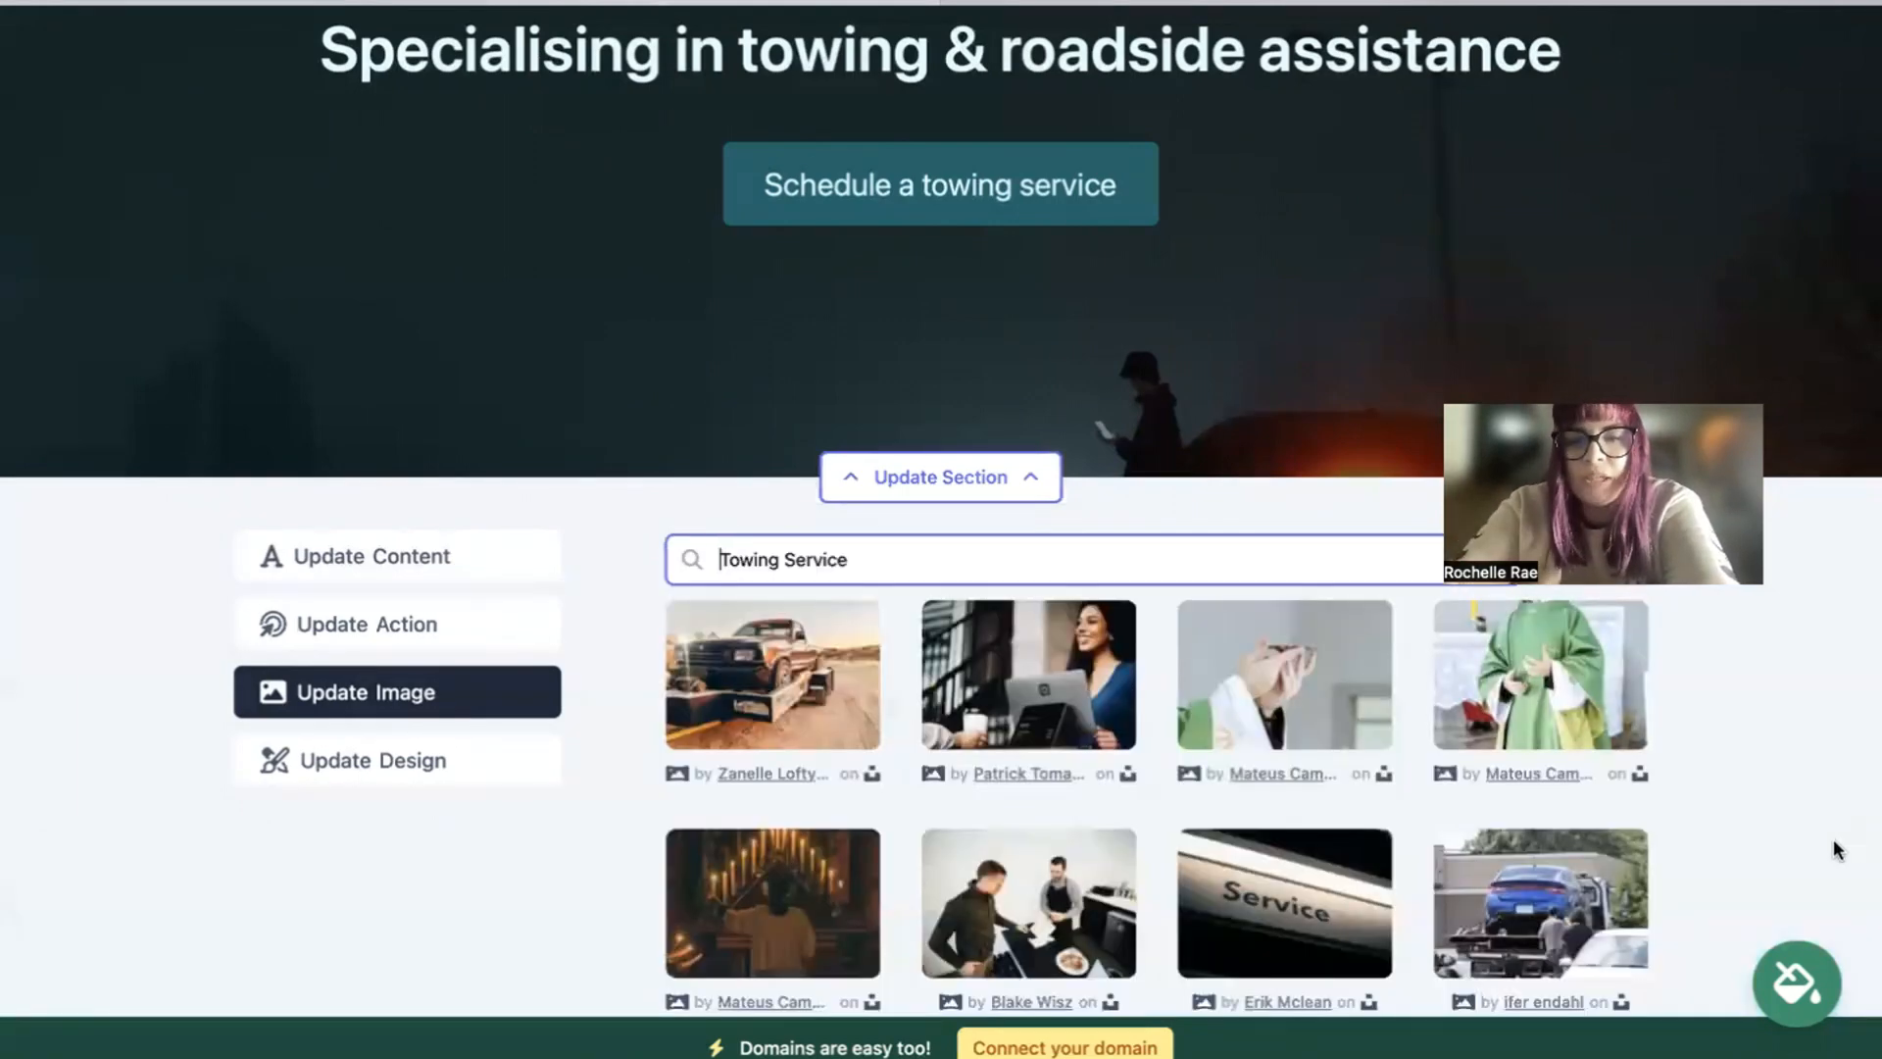
scroll(1780, 814, "down", 5)
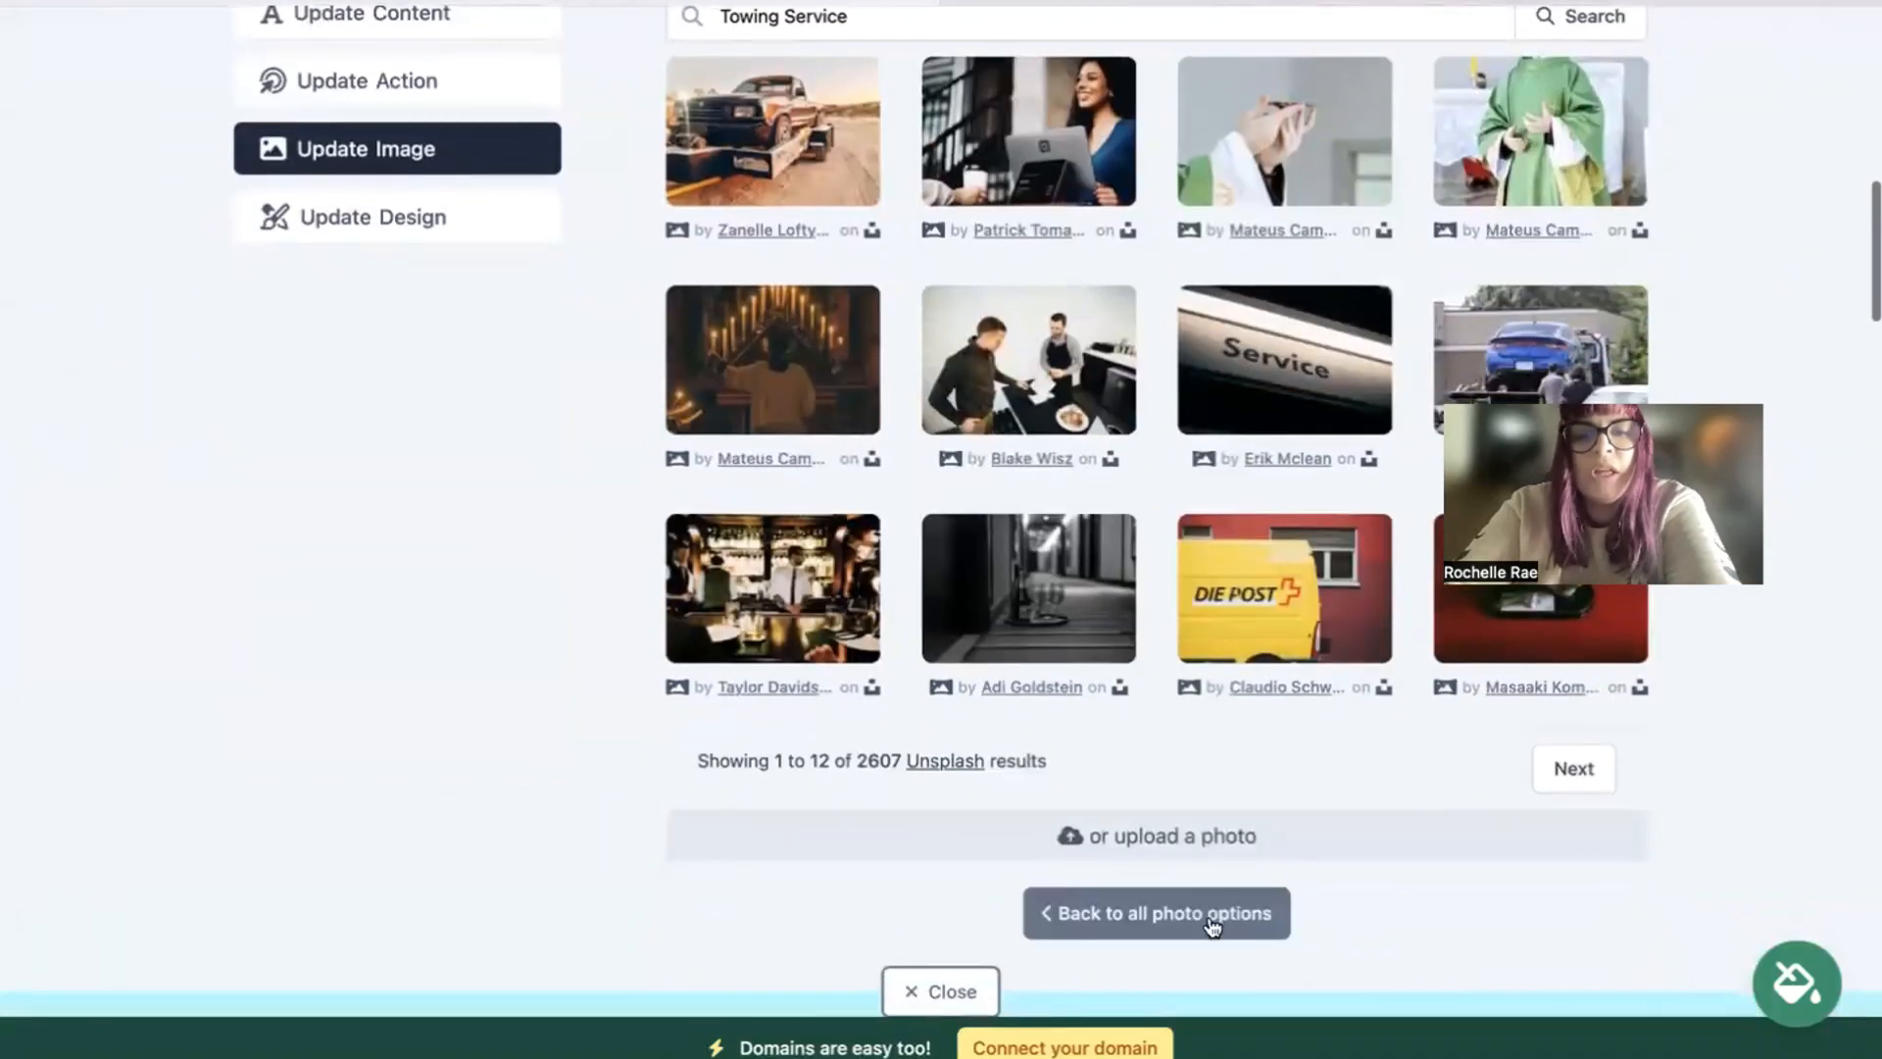
left_click(1215, 924)
scroll(941, 529, "up", 1)
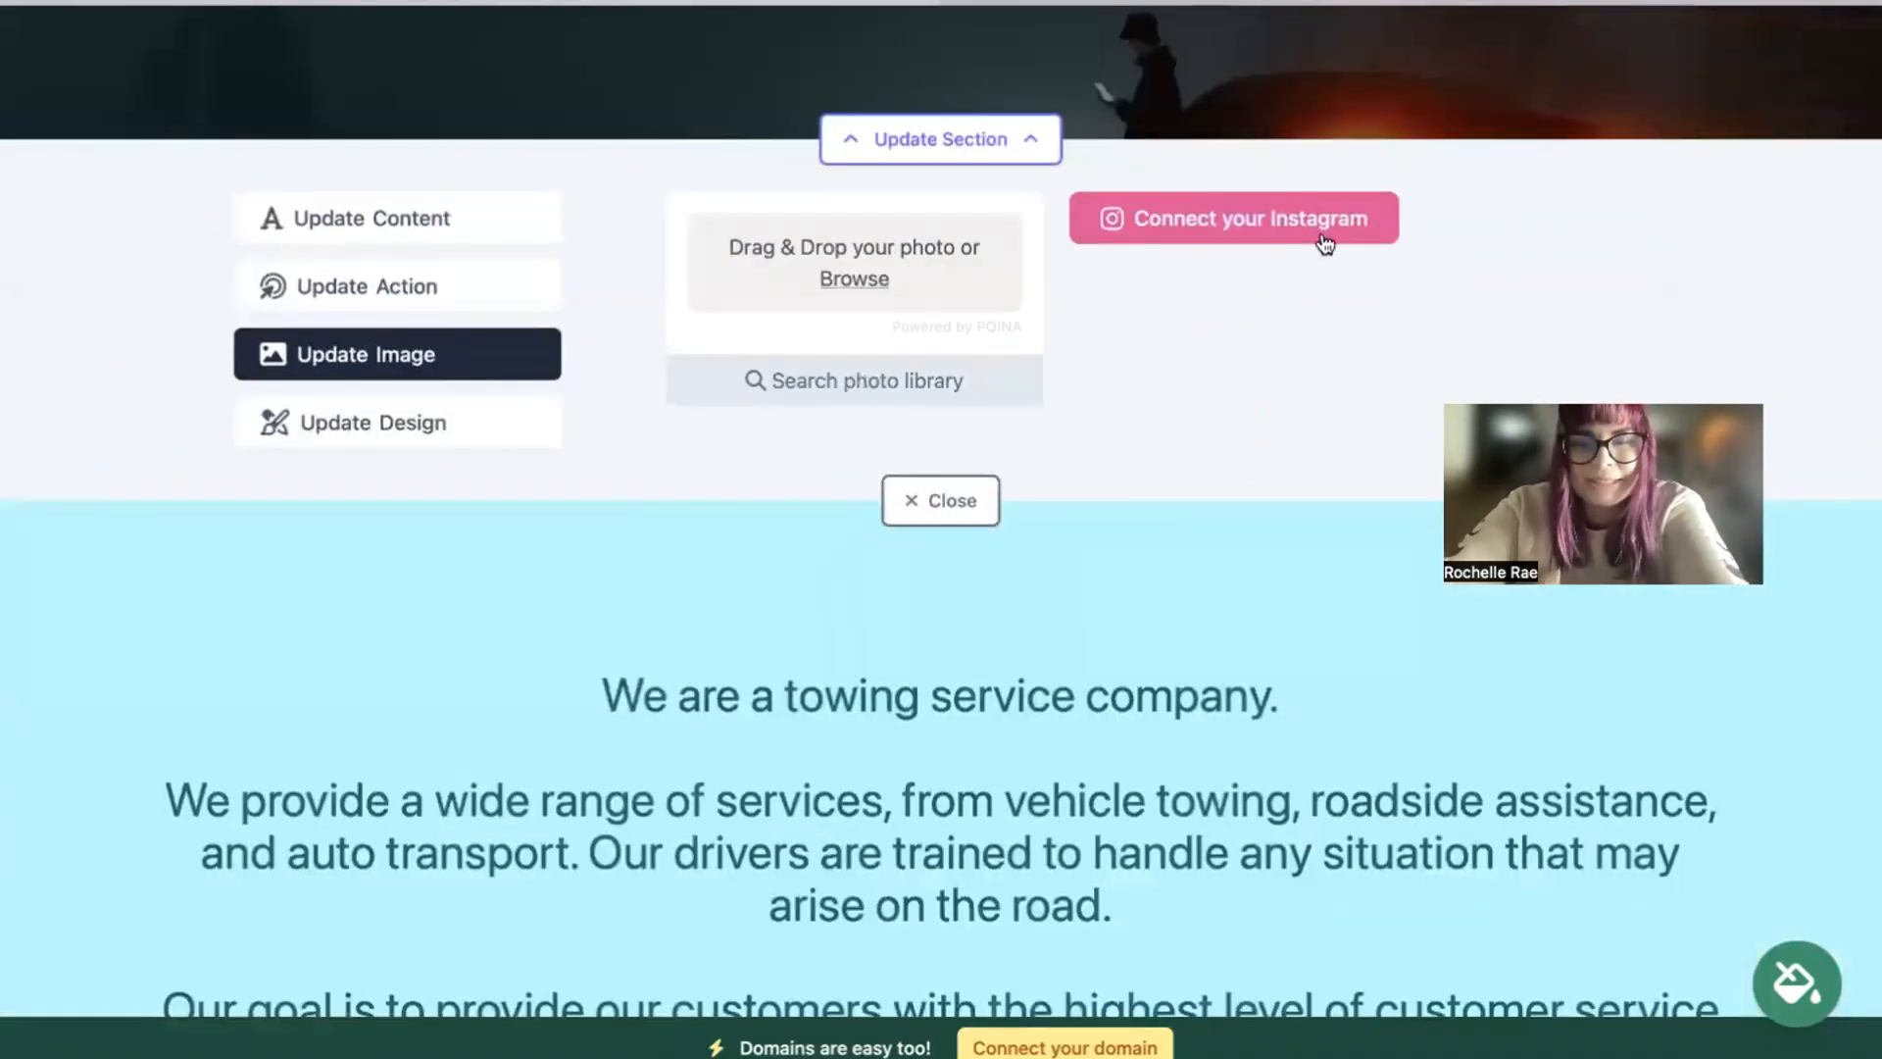
Step: Look at the hero button's text and link destination options, including PDF File, cancel the link choice, and close the section's editor
scroll(1325, 244, "up", 3)
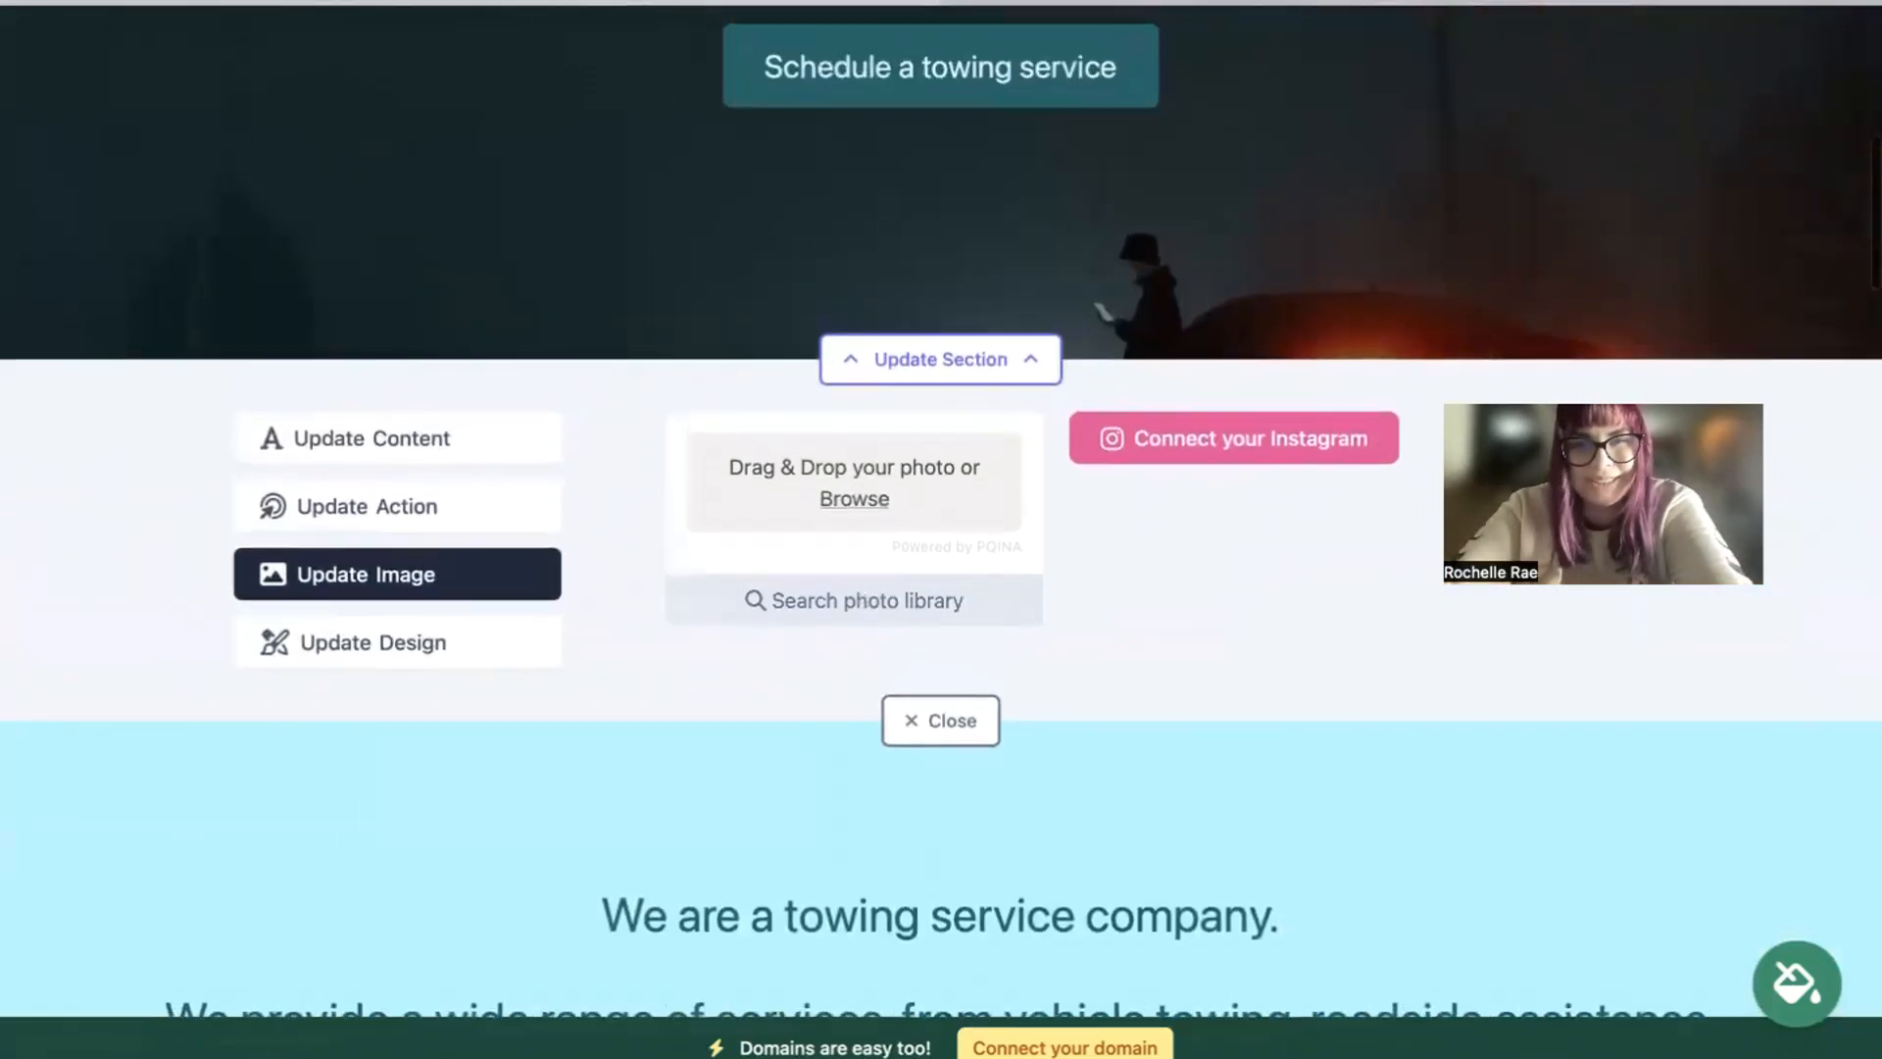
left_click(399, 516)
scroll(400, 519, "up", 2)
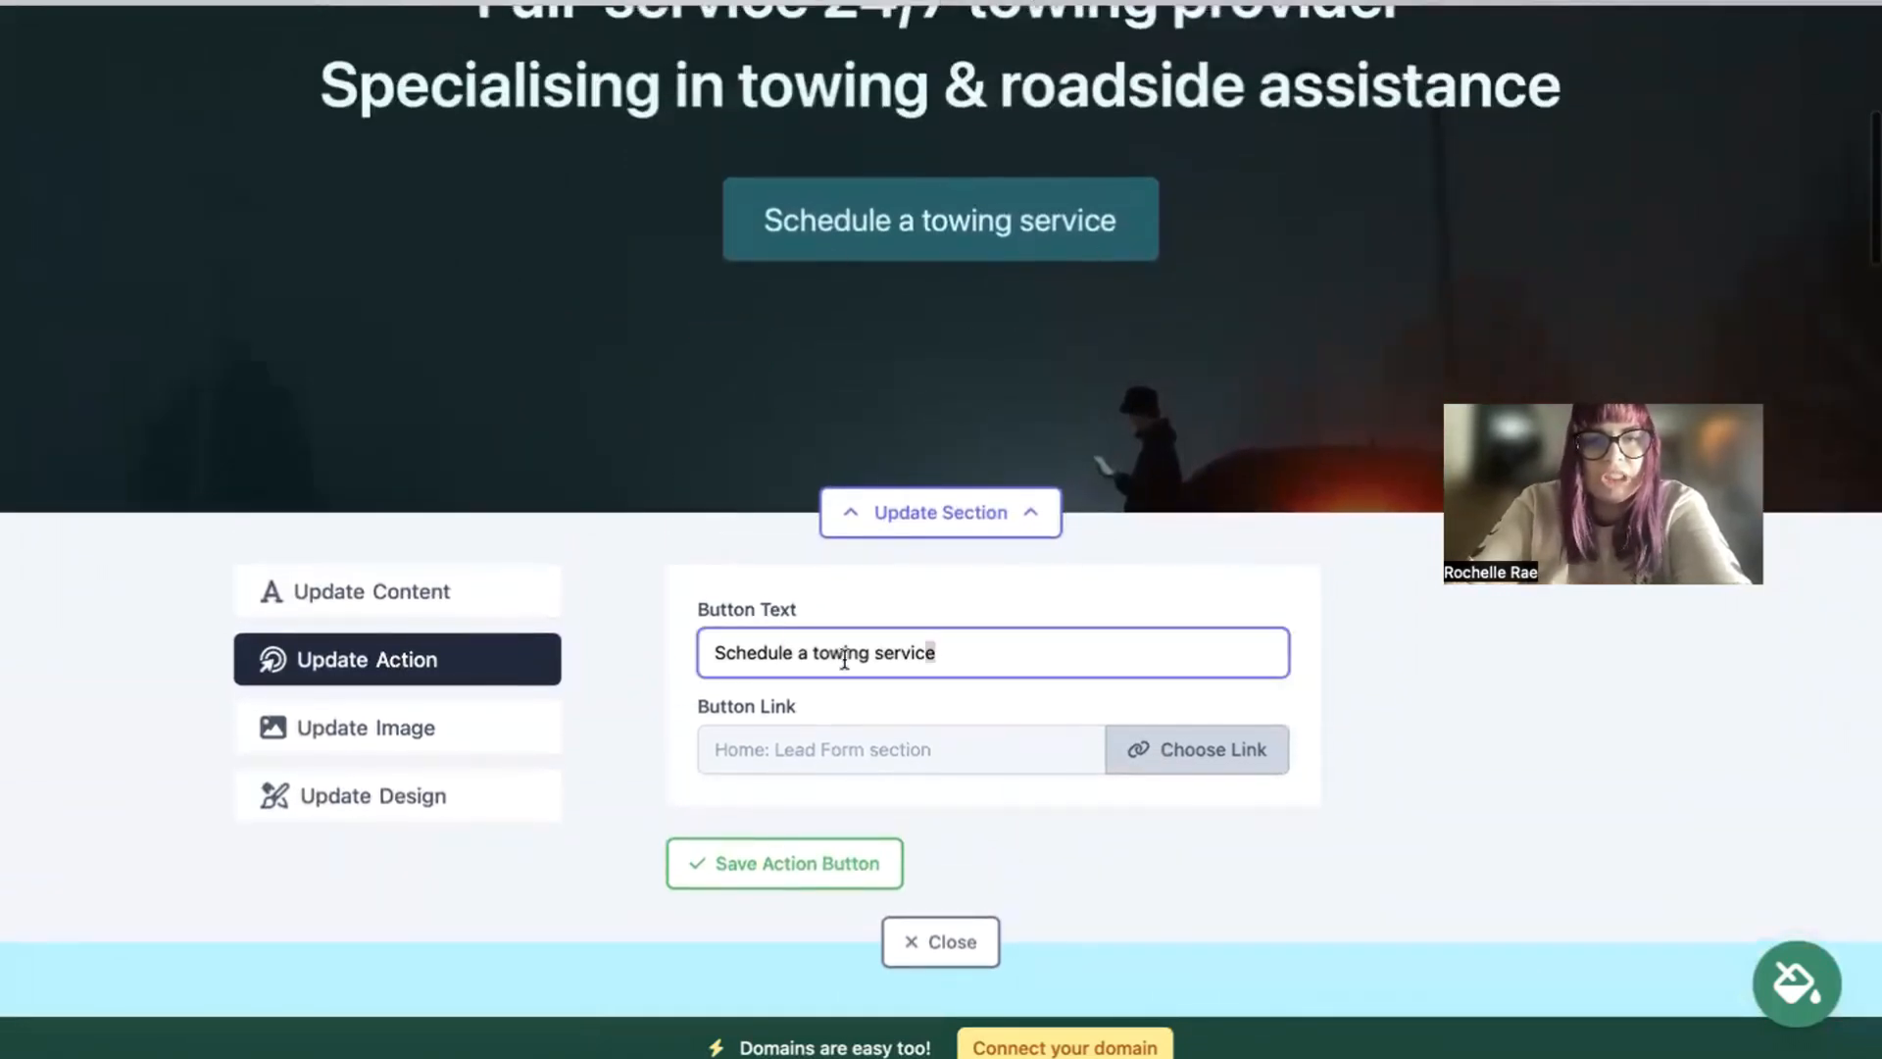
left_click_drag(933, 653, 686, 658)
left_click(1186, 751)
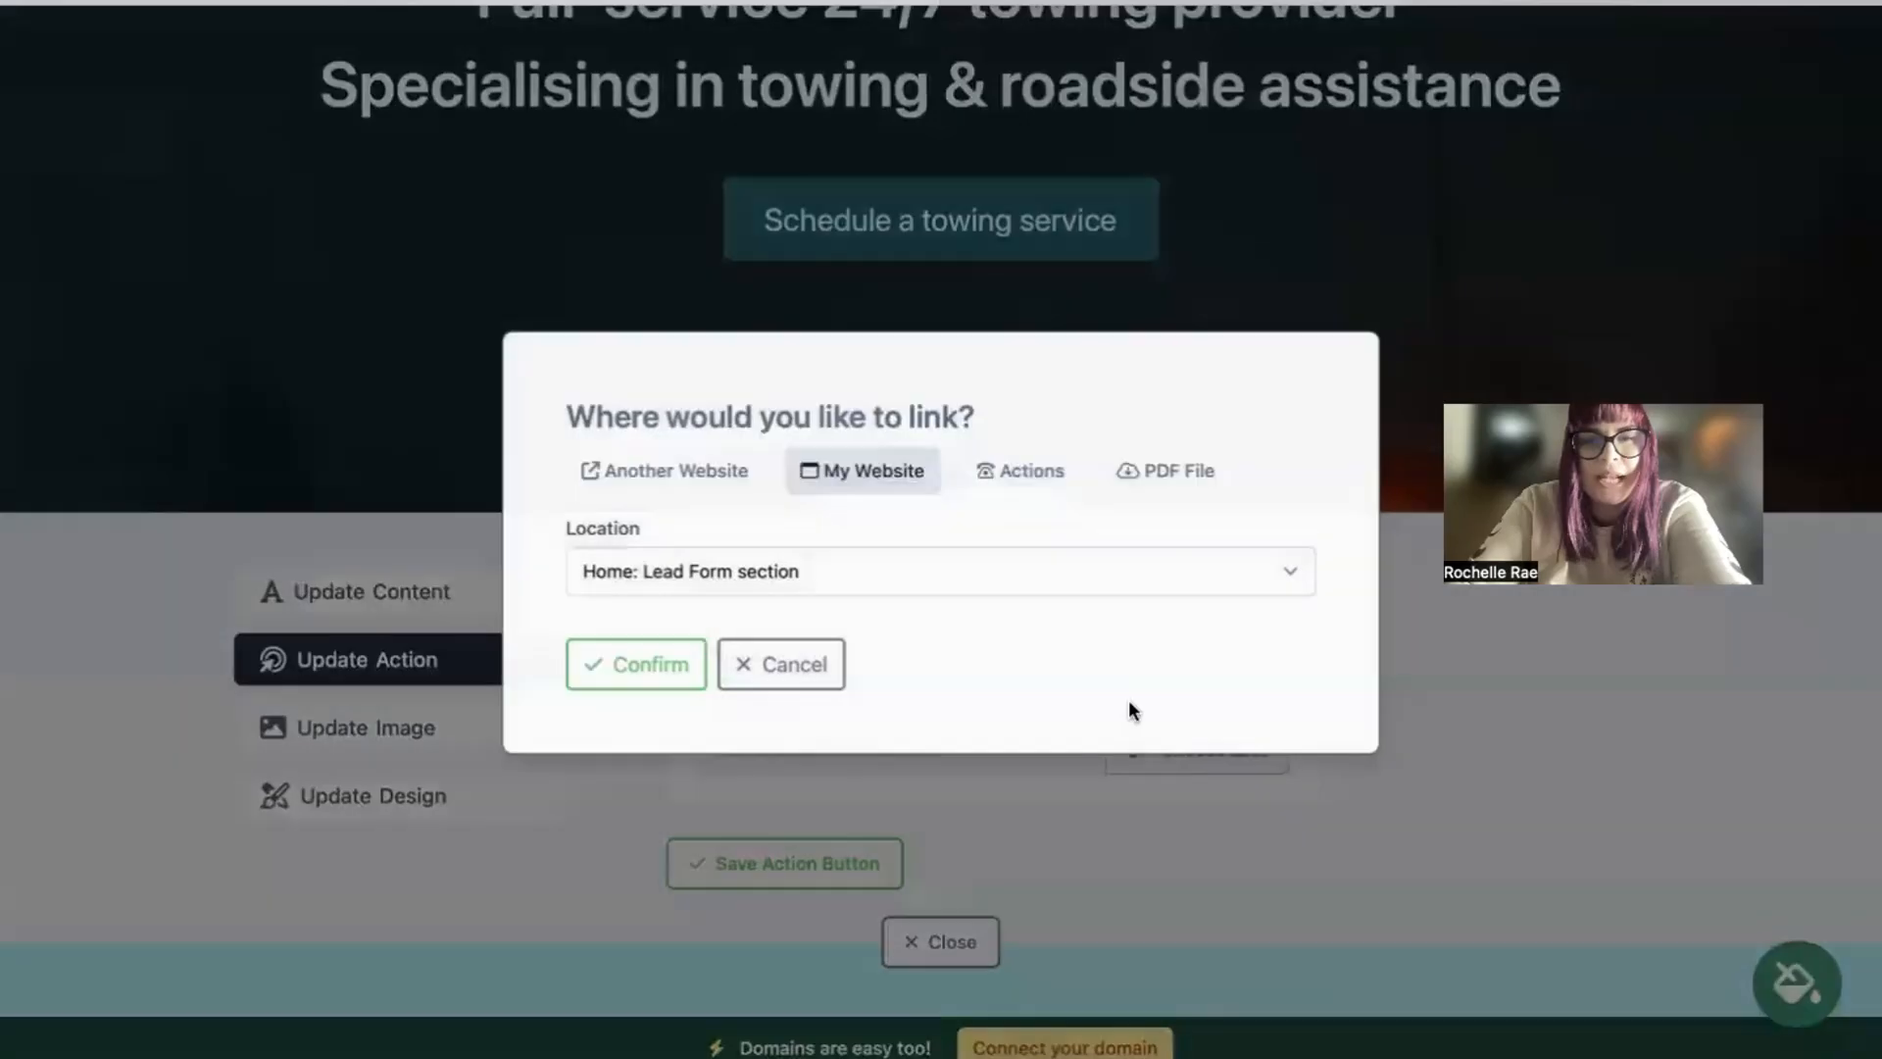
left_click(1179, 474)
left_click(826, 683)
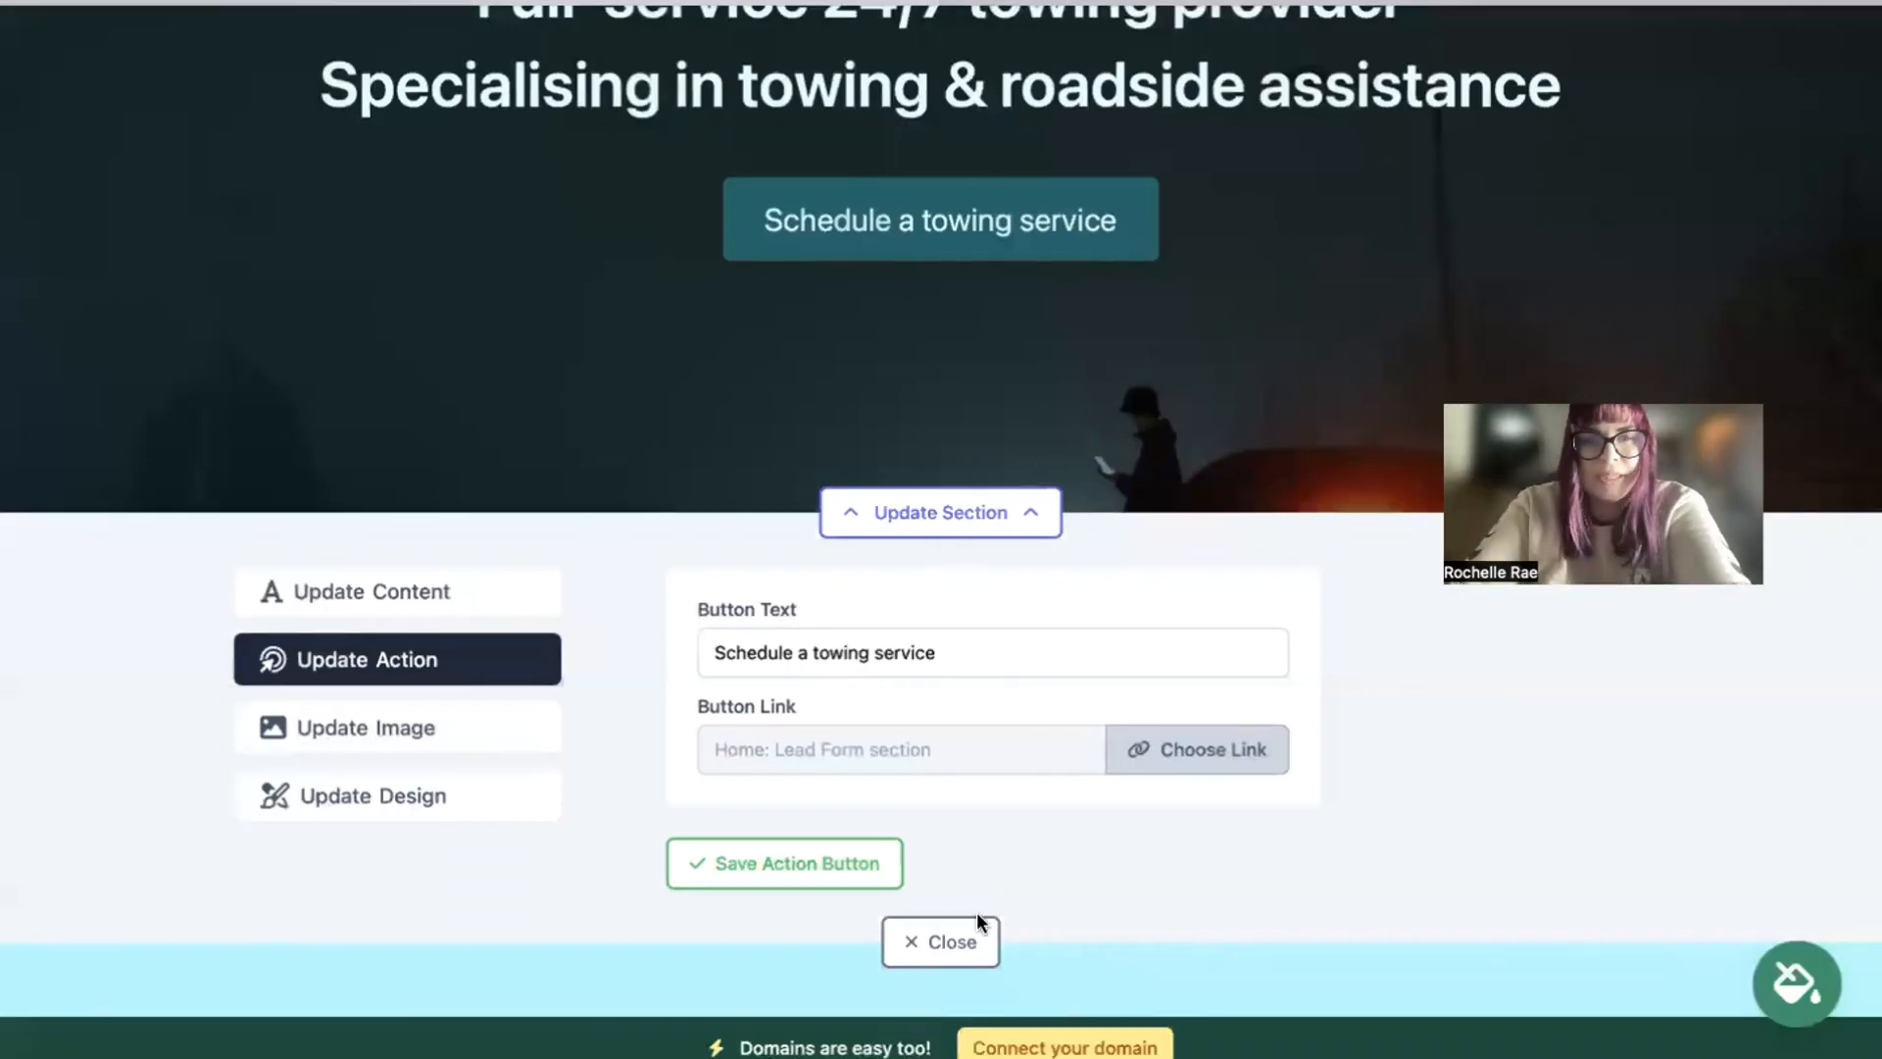
left_click(947, 943)
Step: Examine the rethemed page's About Us, Towing Service and Get In Touch sections, including the contact form and images
scroll(950, 951, "down", 5)
scroll(941, 530, "down", 15)
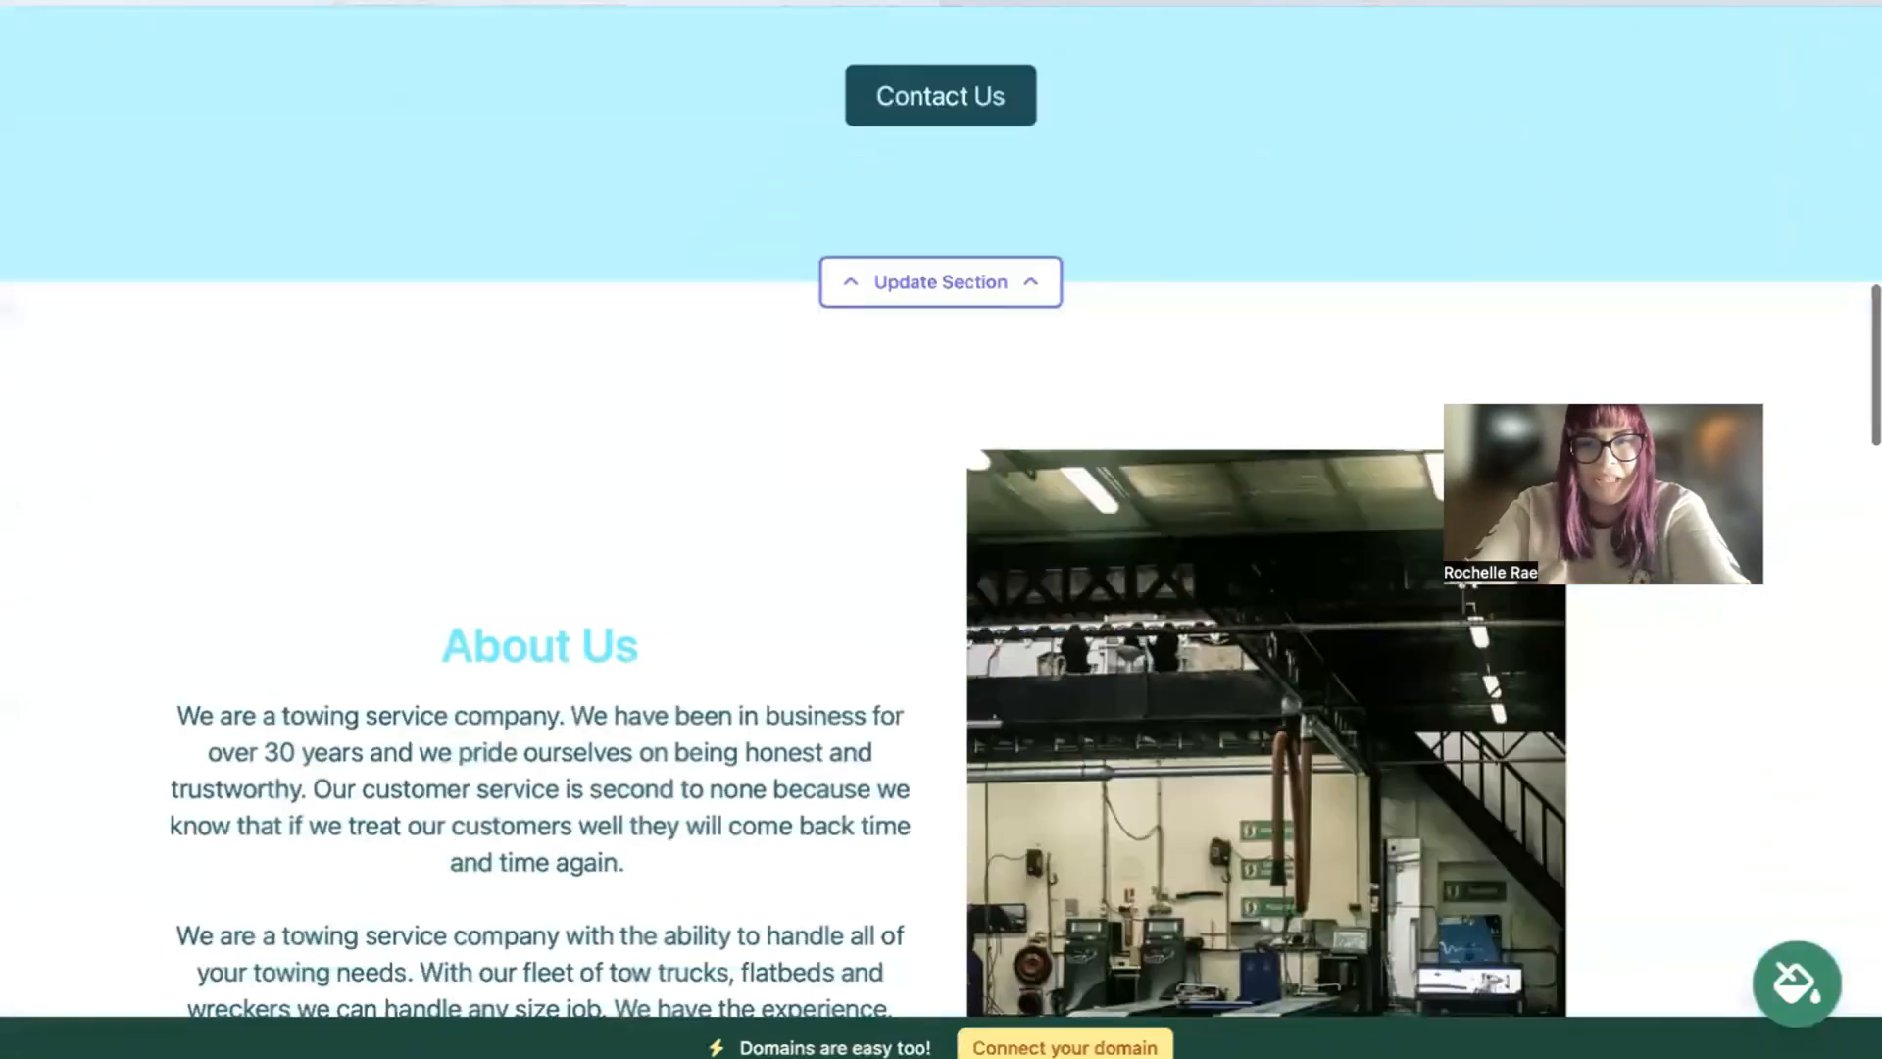
scroll(941, 938, "down", 2)
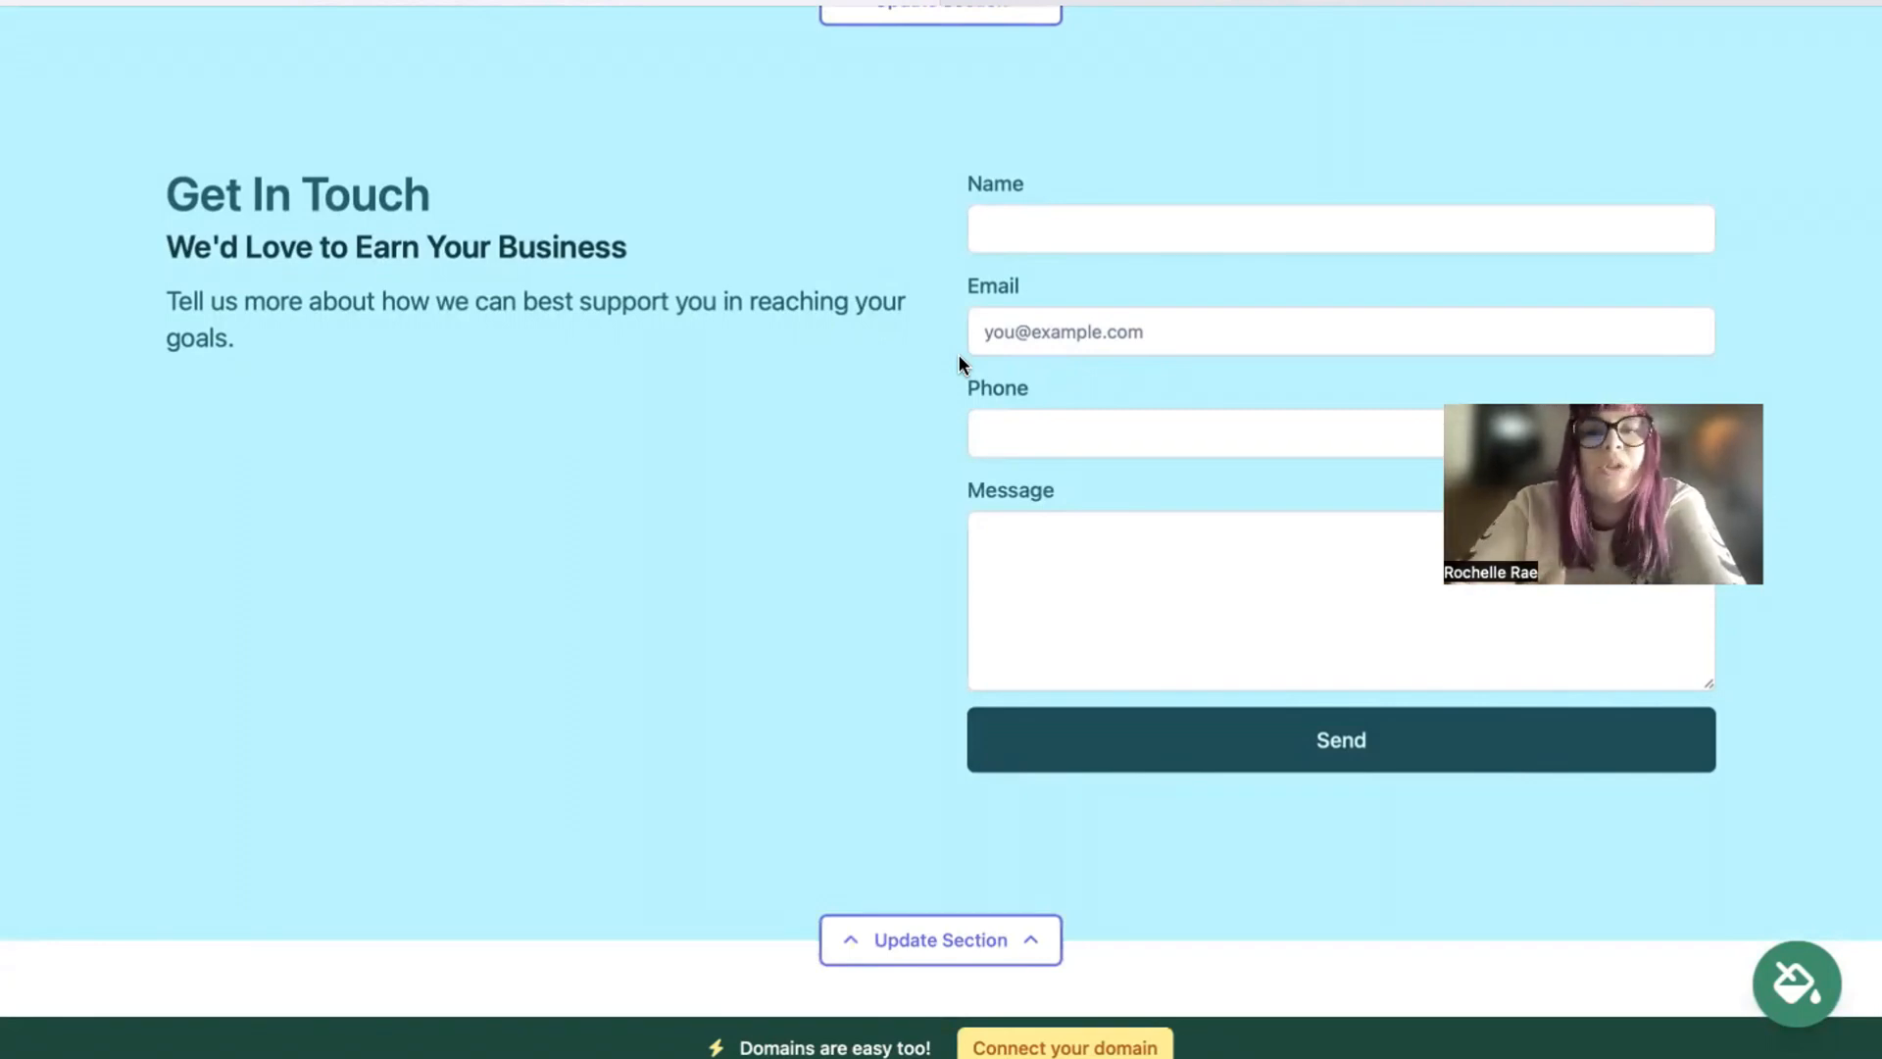
scroll(961, 364, "up", 5)
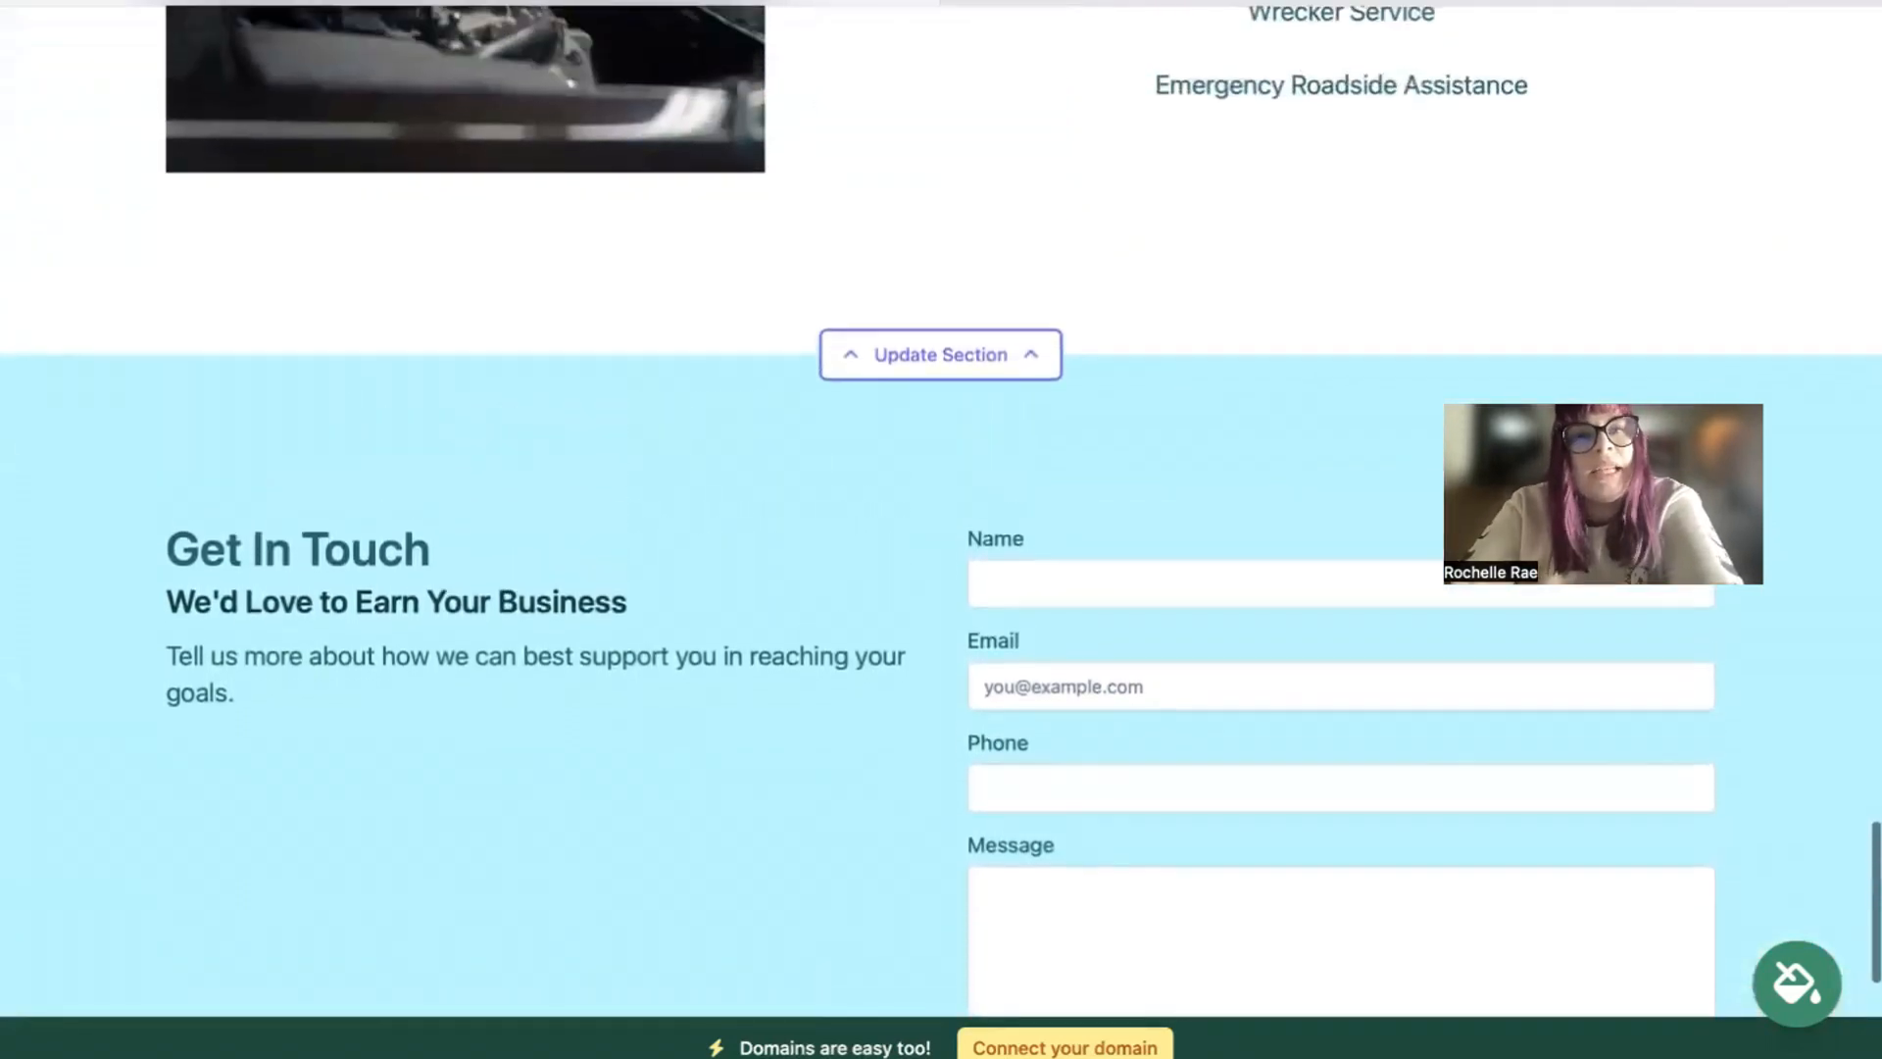
scroll(941, 529, "up", 3)
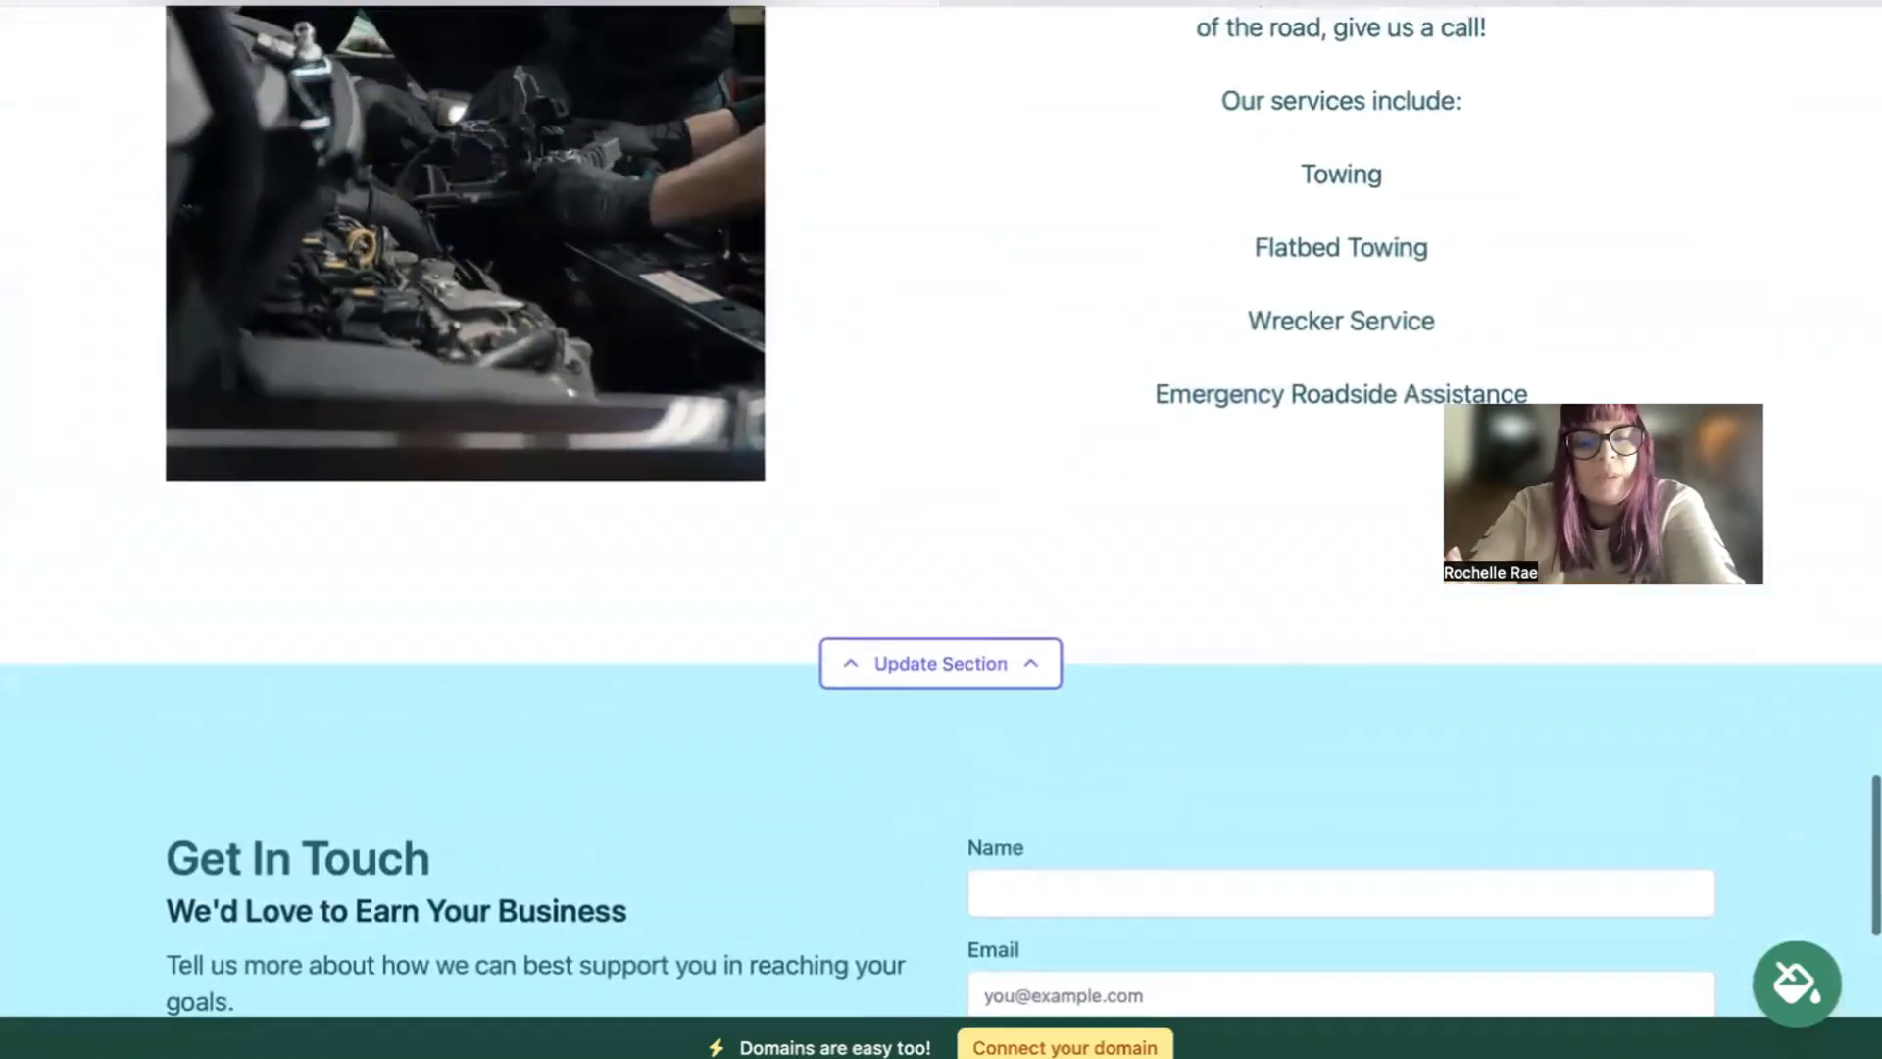
scroll(941, 529, "up", 4)
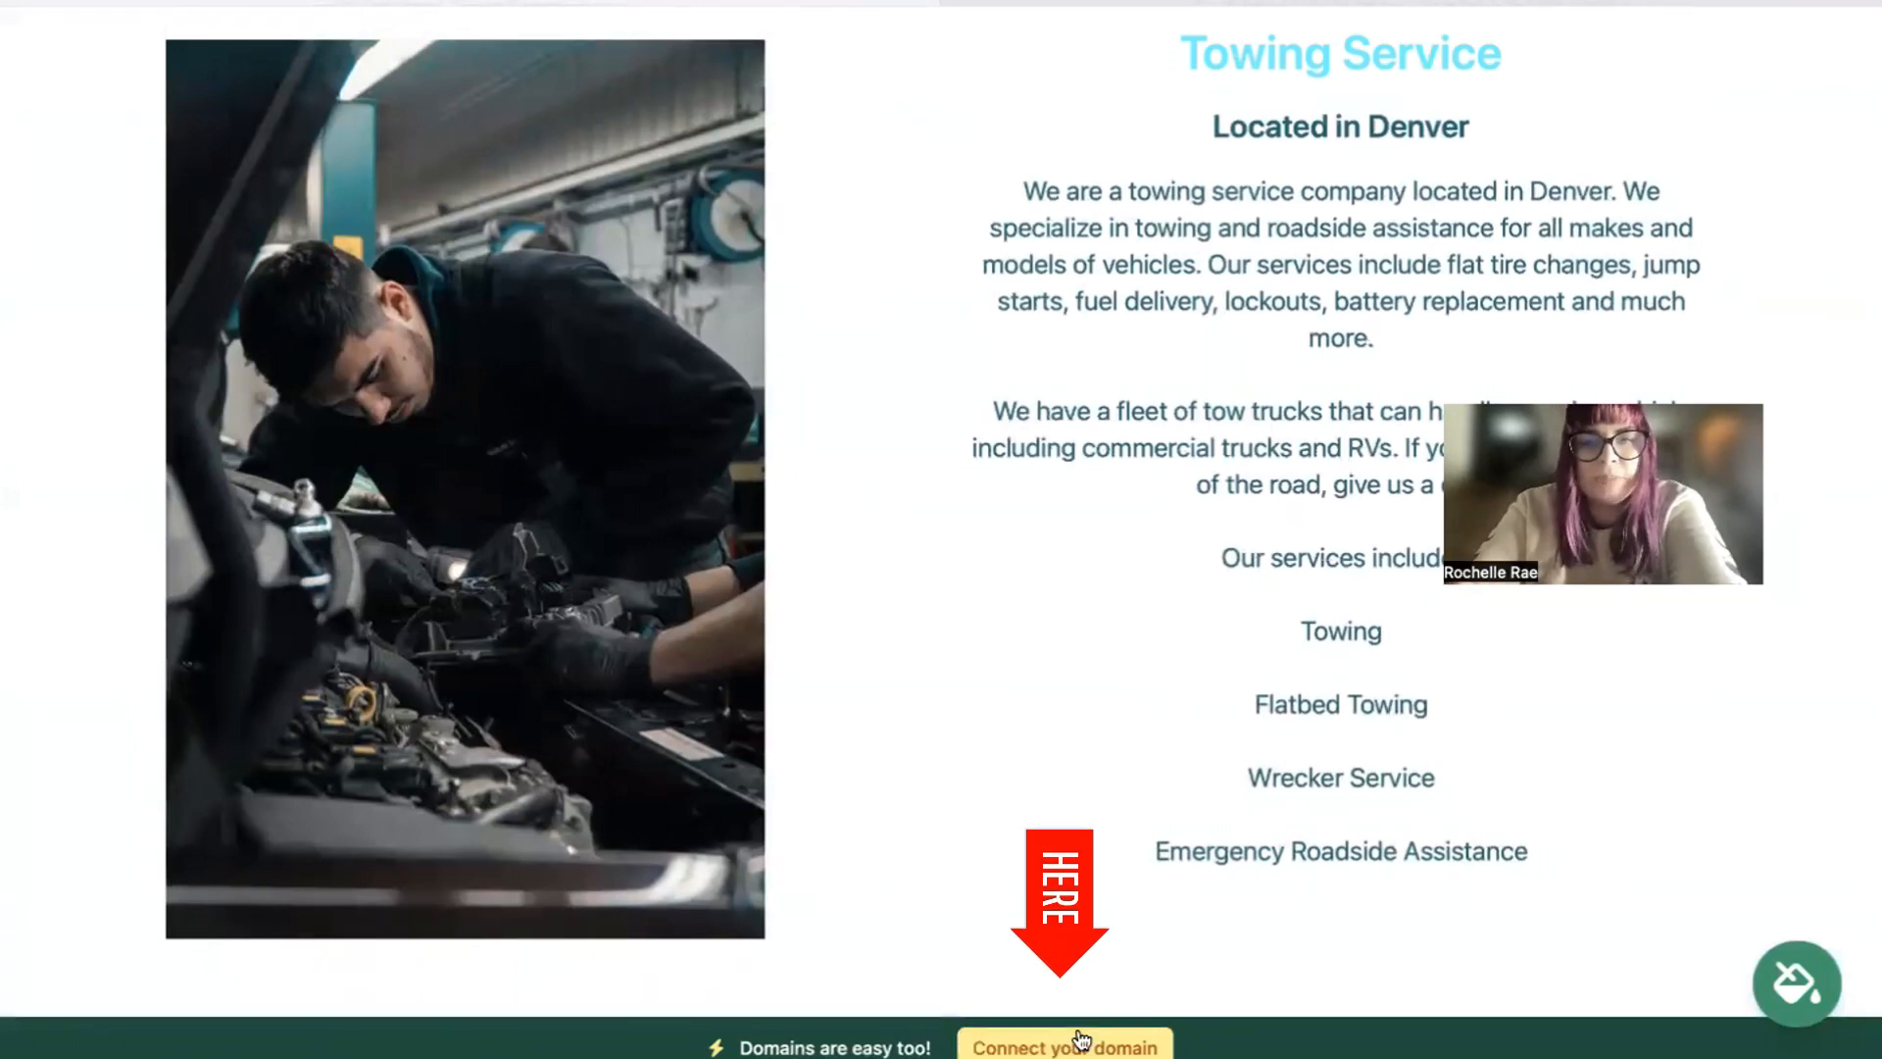
scroll(1081, 1038, "up", 3)
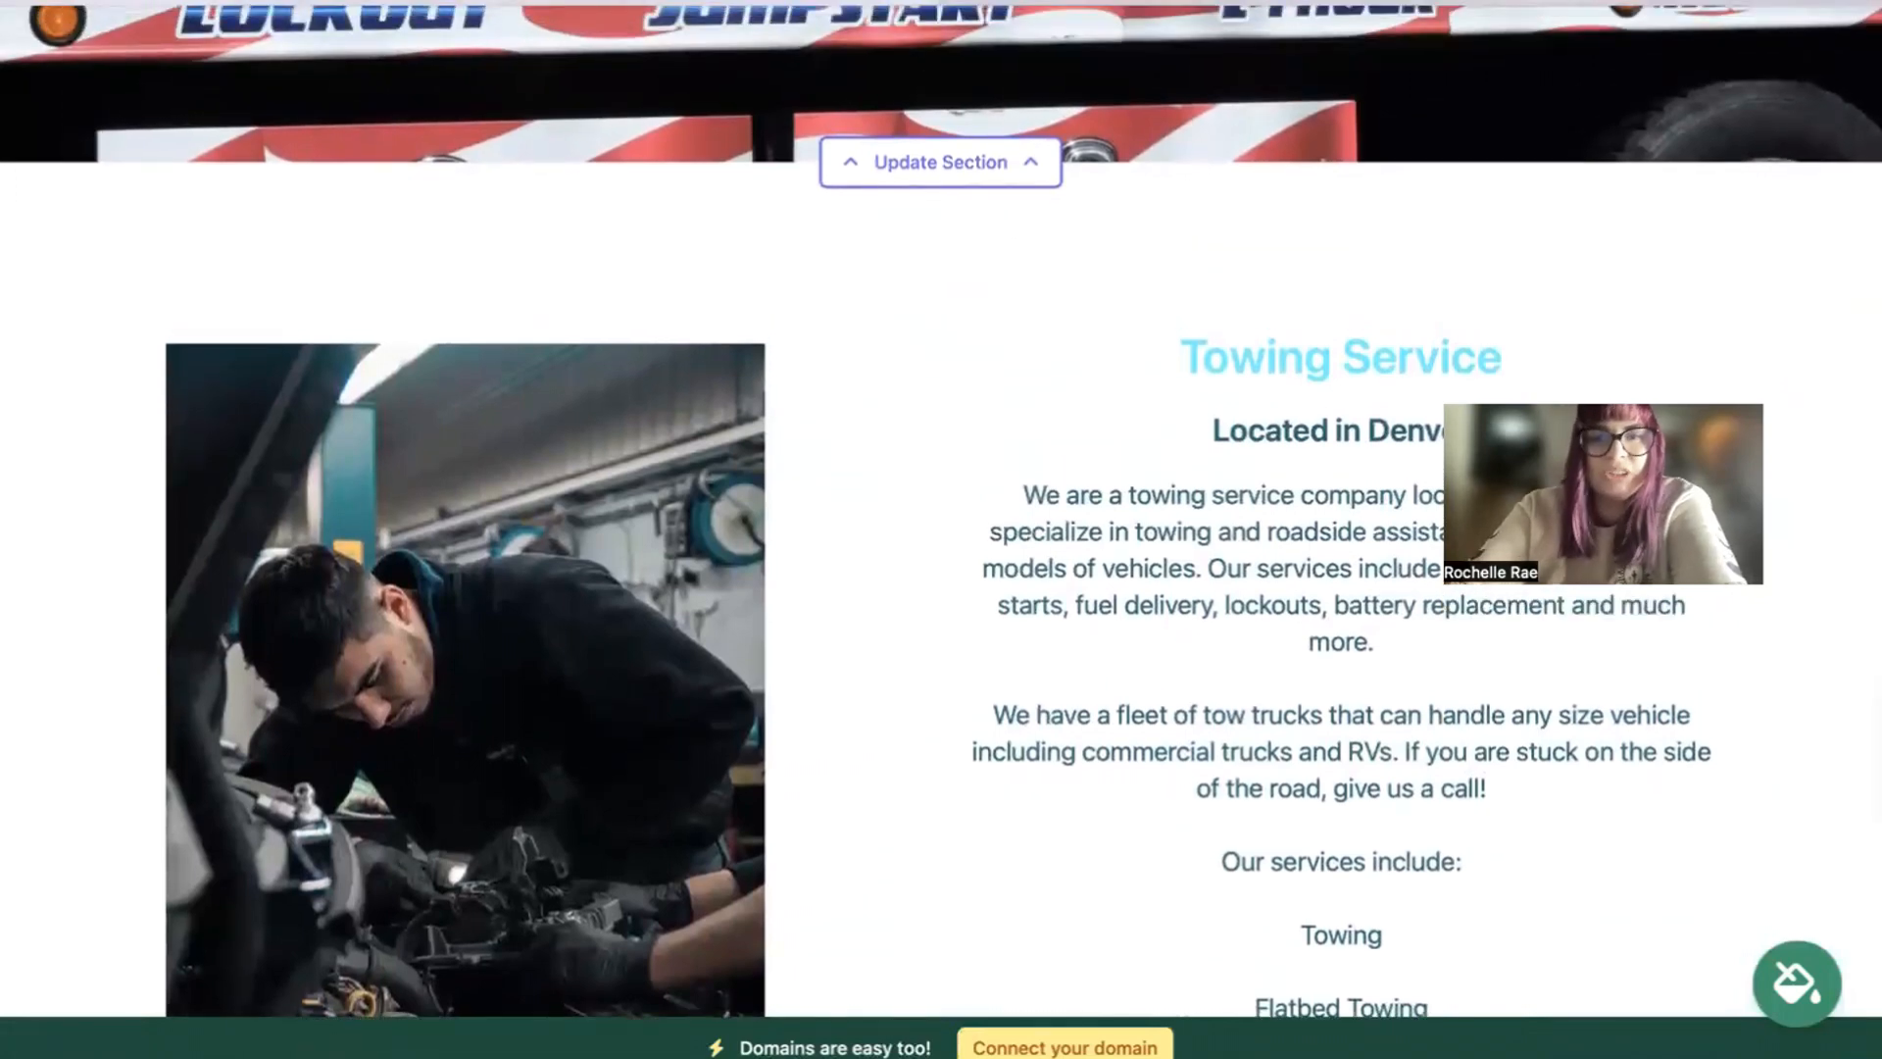
scroll(941, 510, "up", 1)
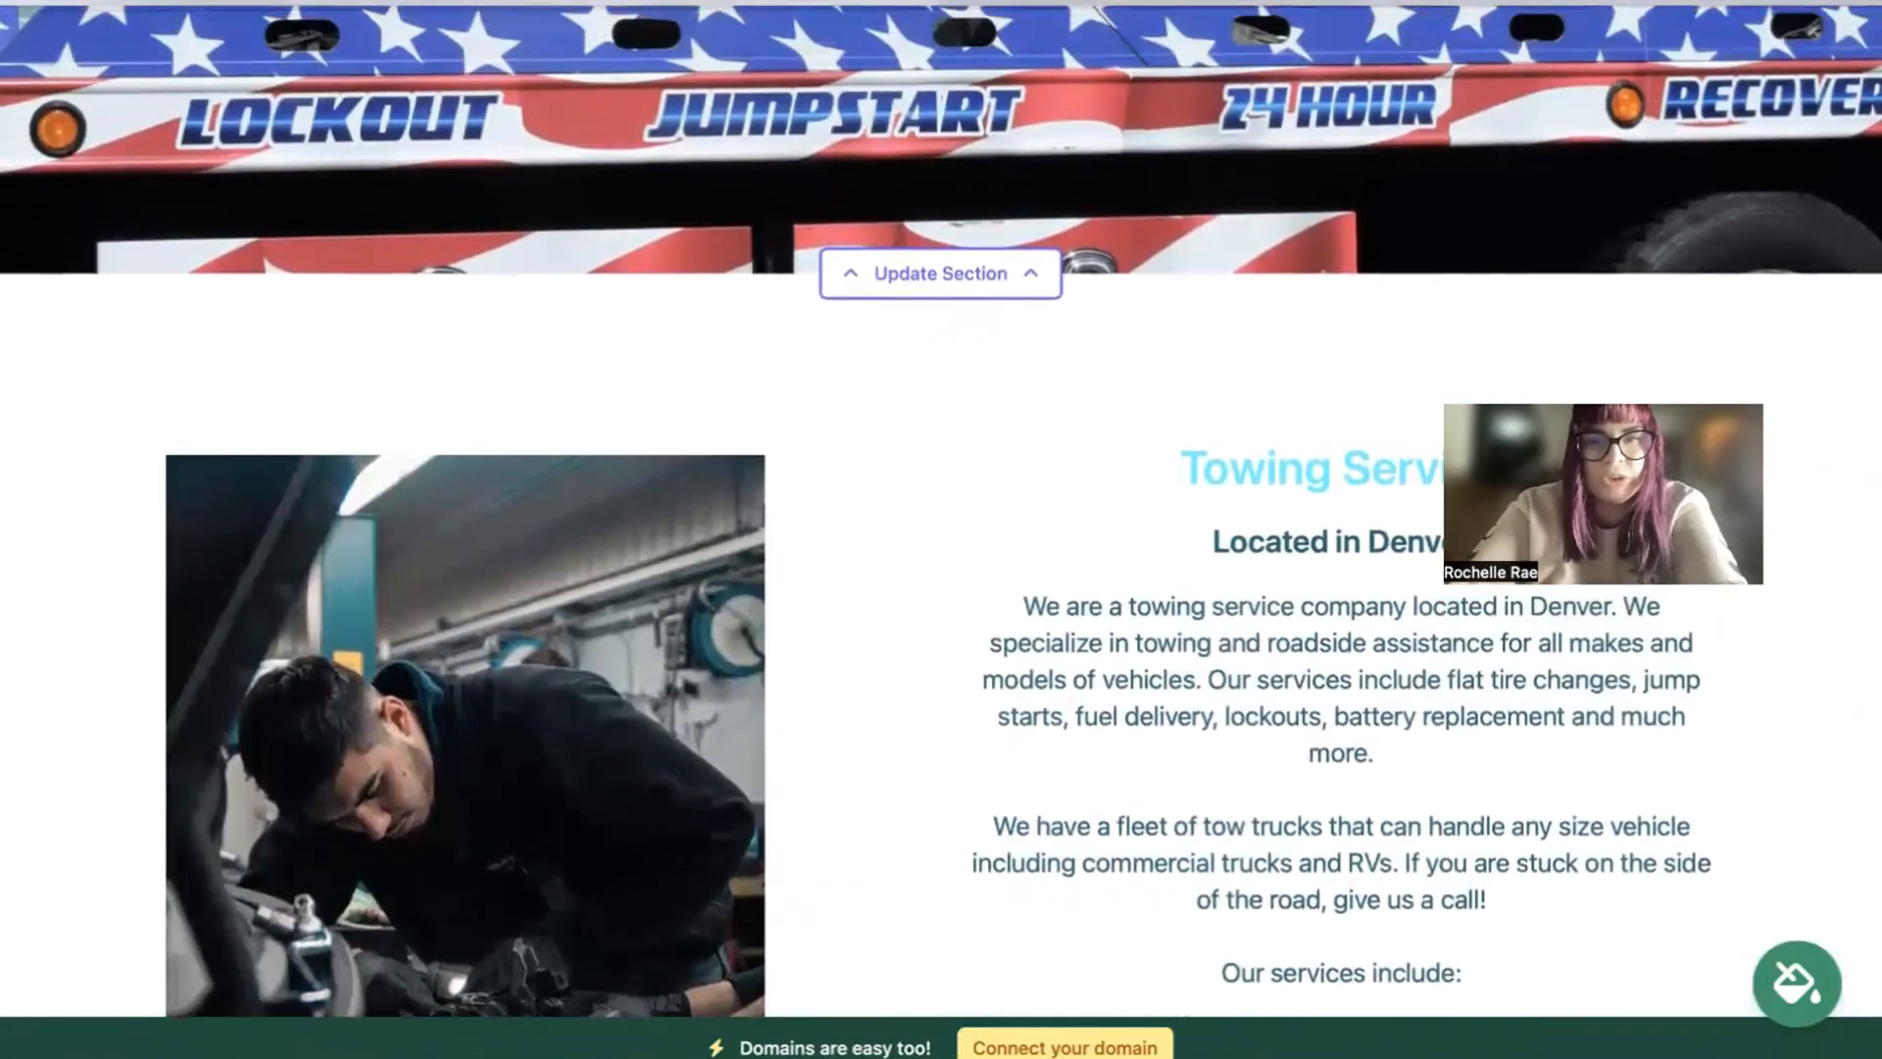
scroll(941, 510, "up", 3)
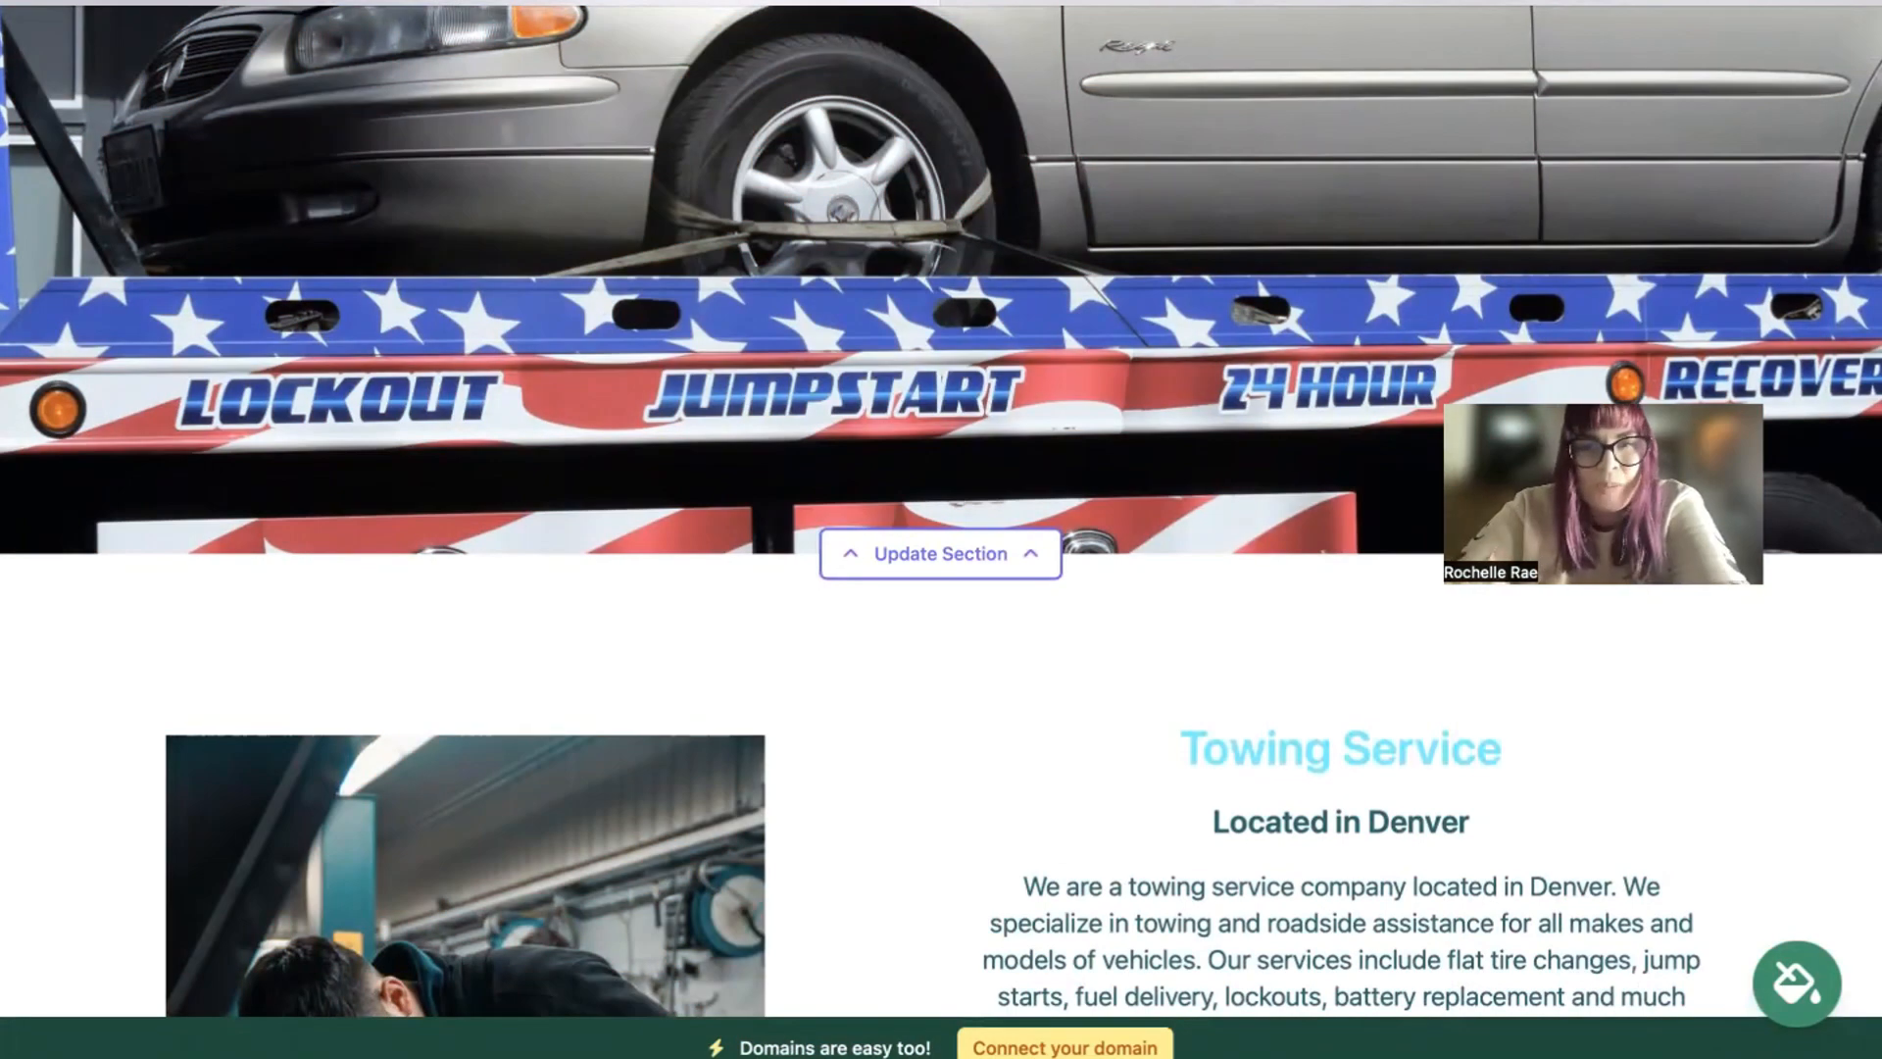
scroll(941, 509, "up", 5)
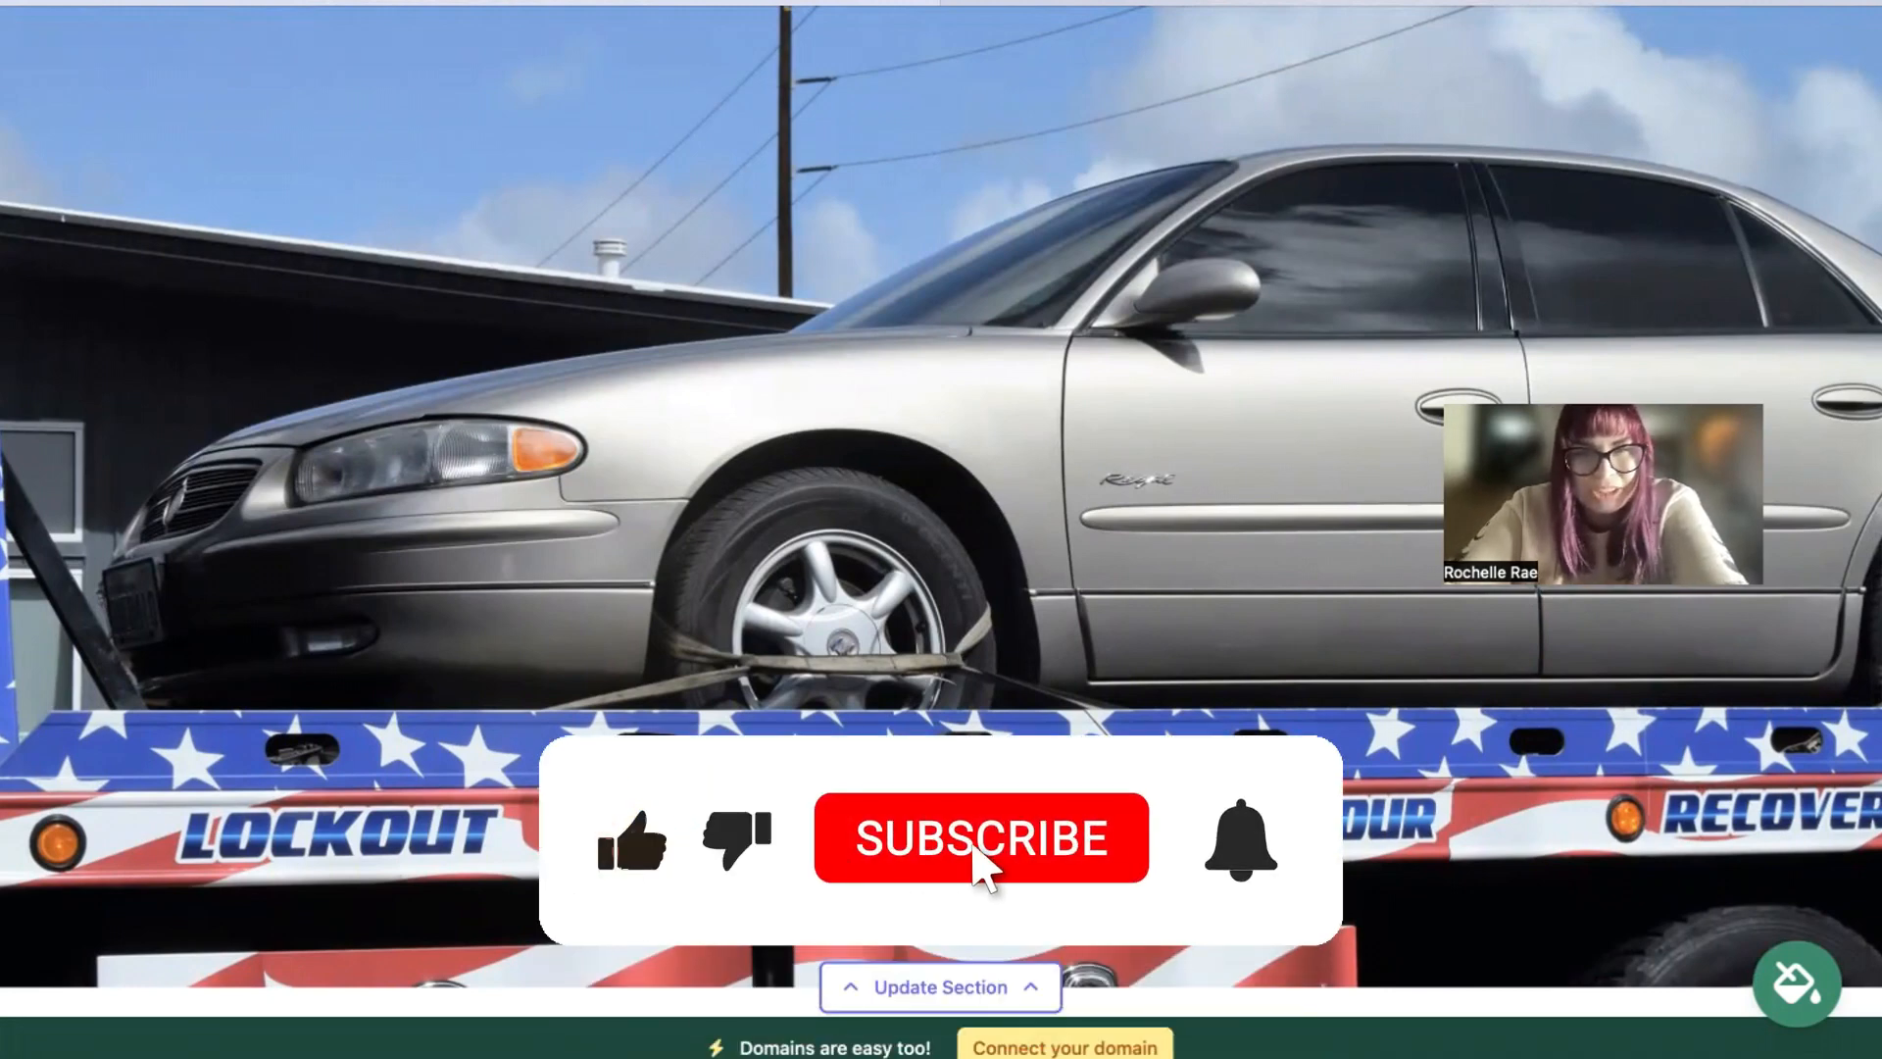
scroll(941, 529, "up", 3)
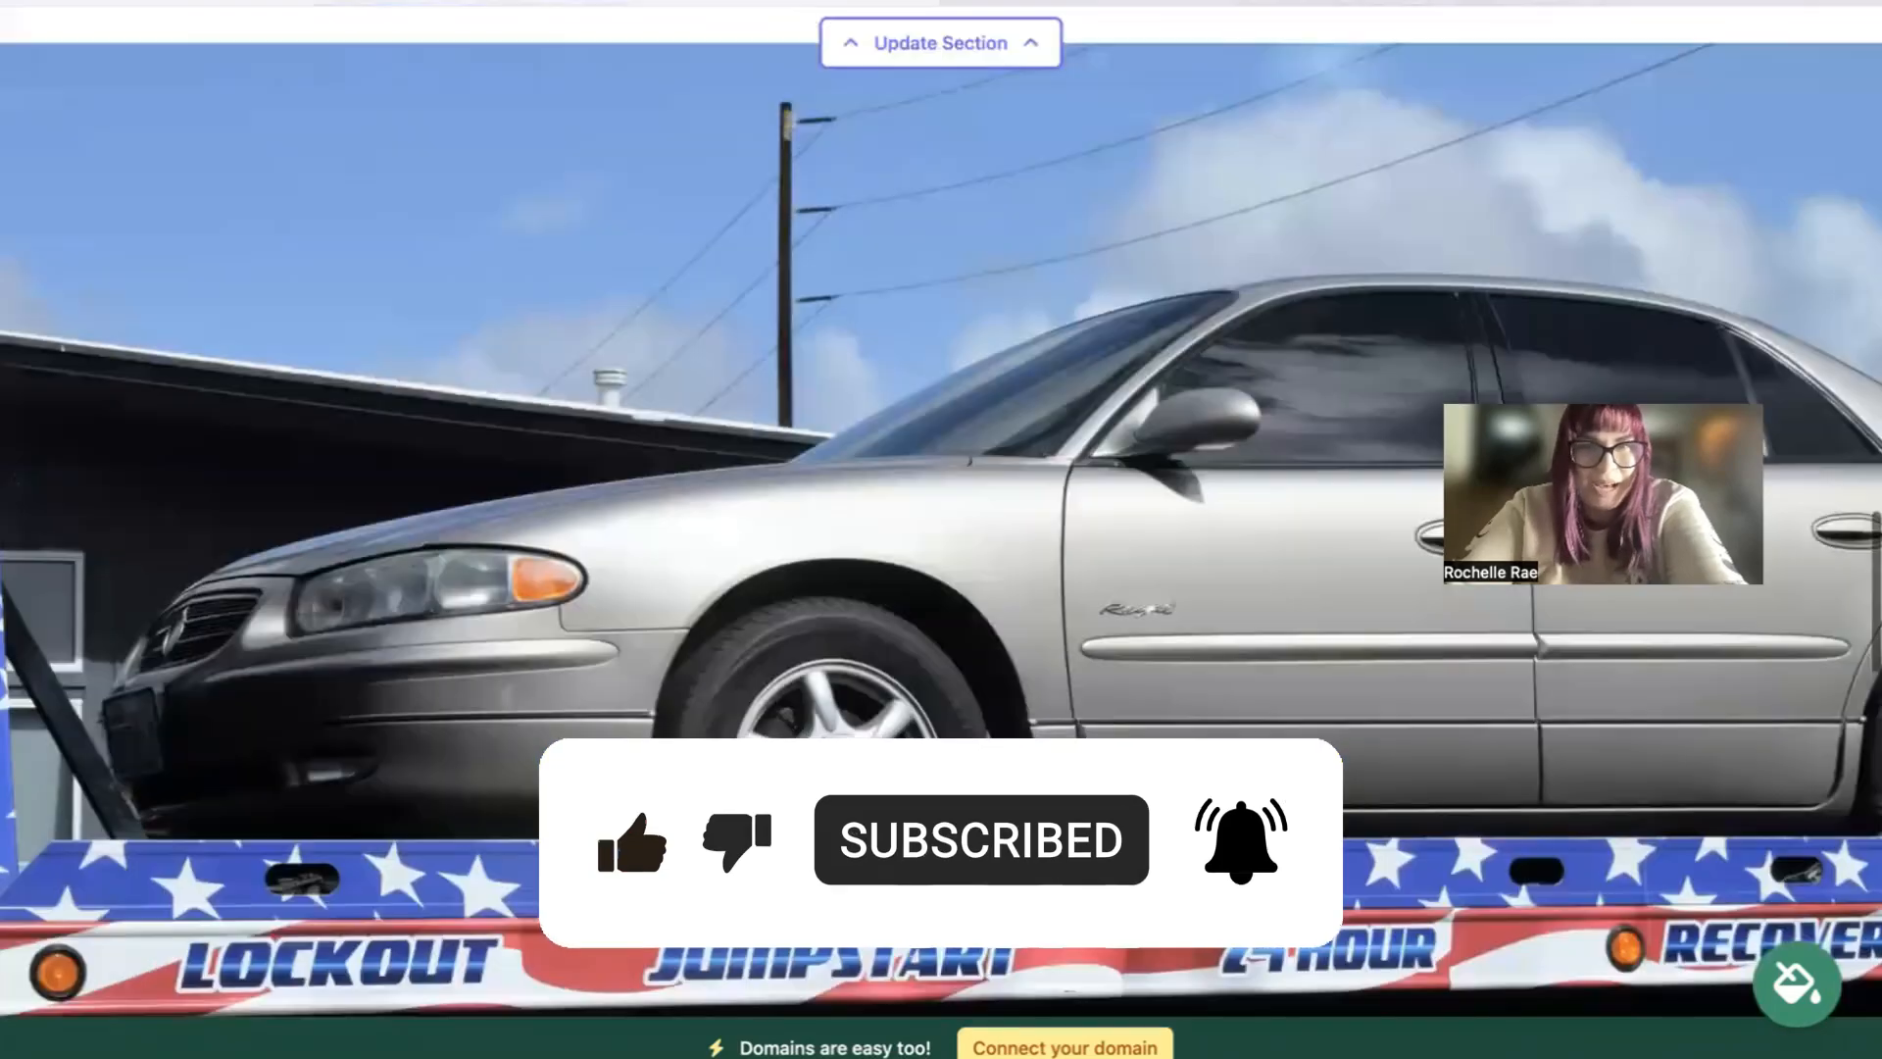